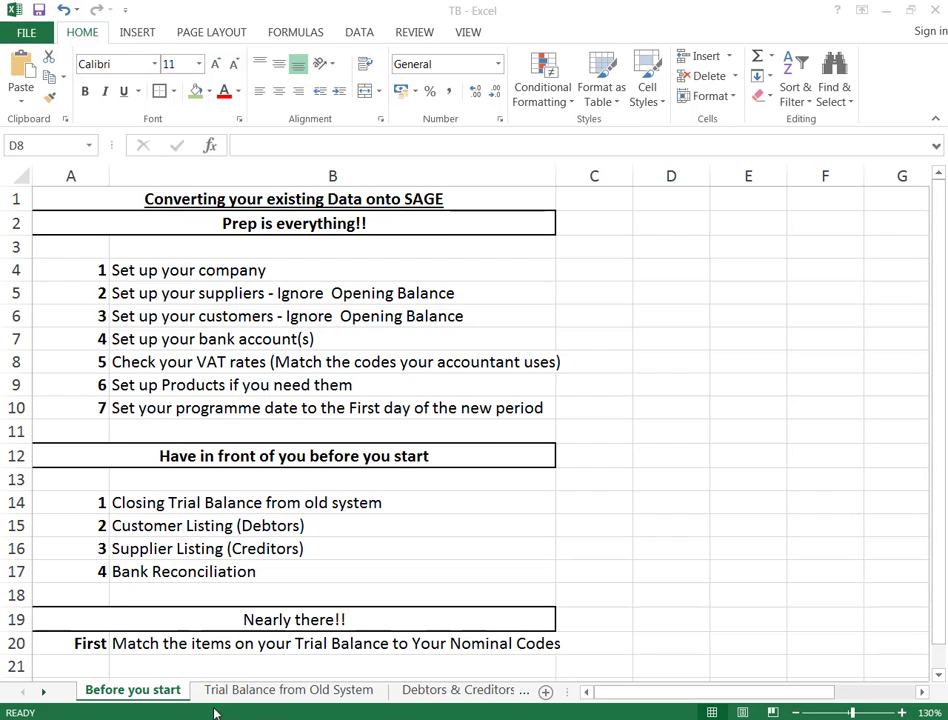
Switch to the Trial Balance from Old System sheet and hide the N/C codes column A.
click(267, 695)
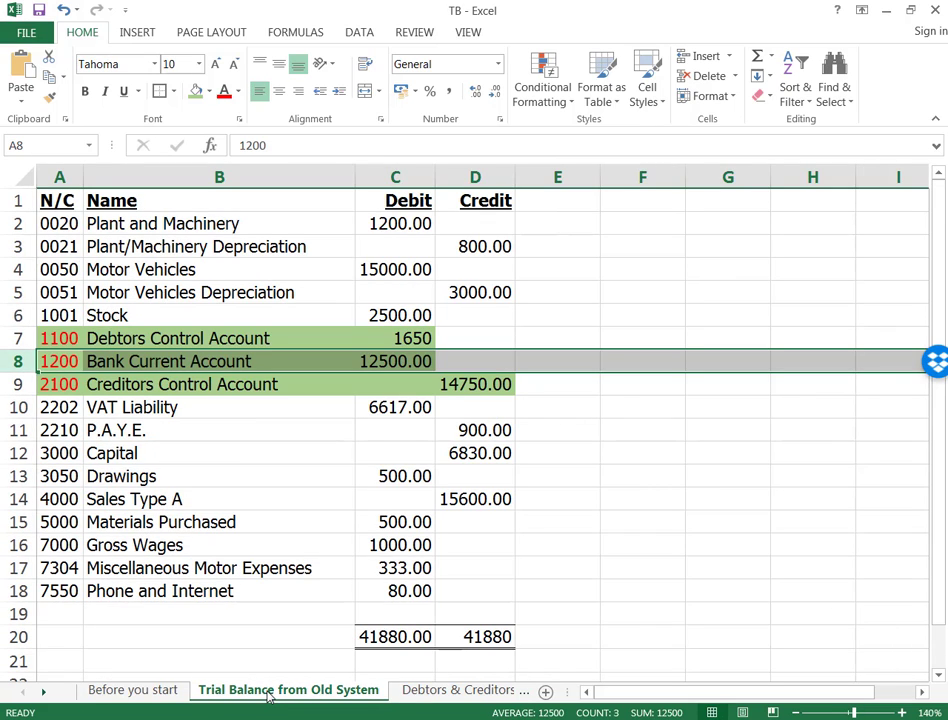
click(726, 574)
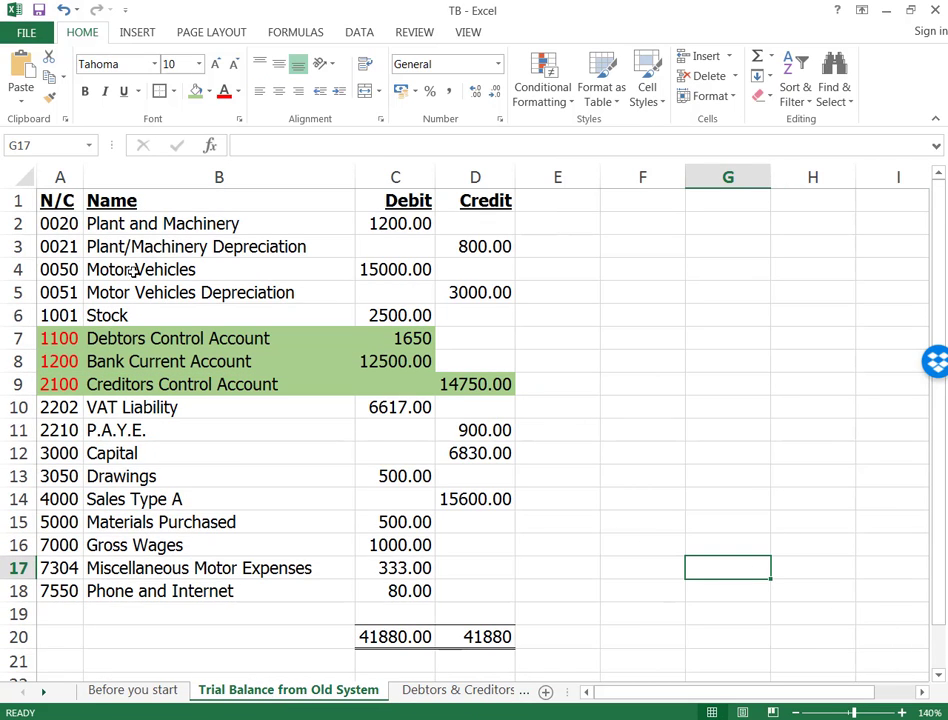
click(61, 177)
right_click(62, 178)
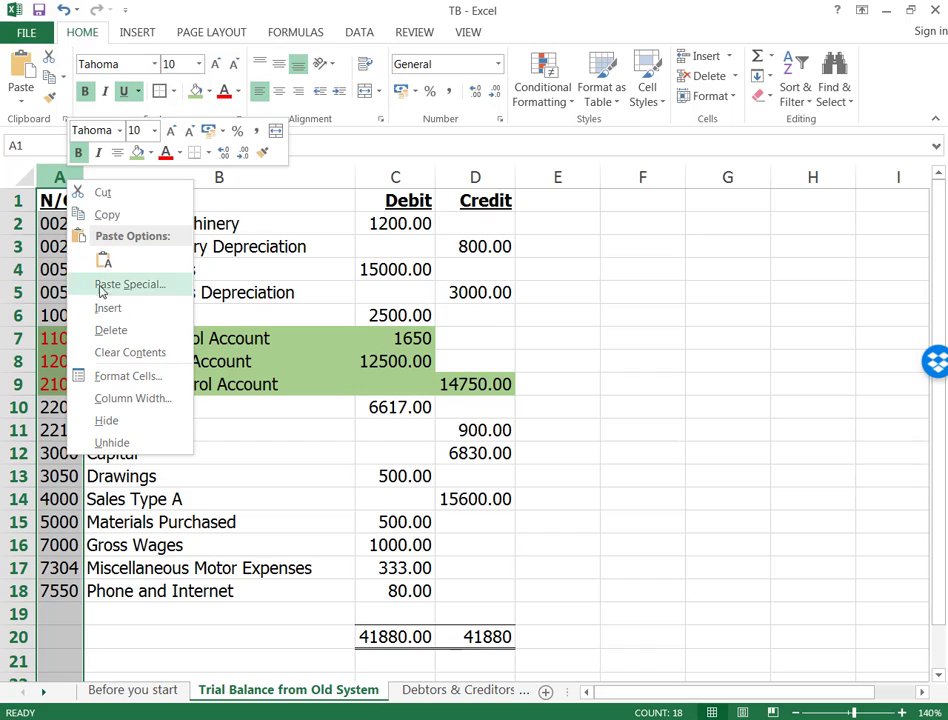
click(110, 420)
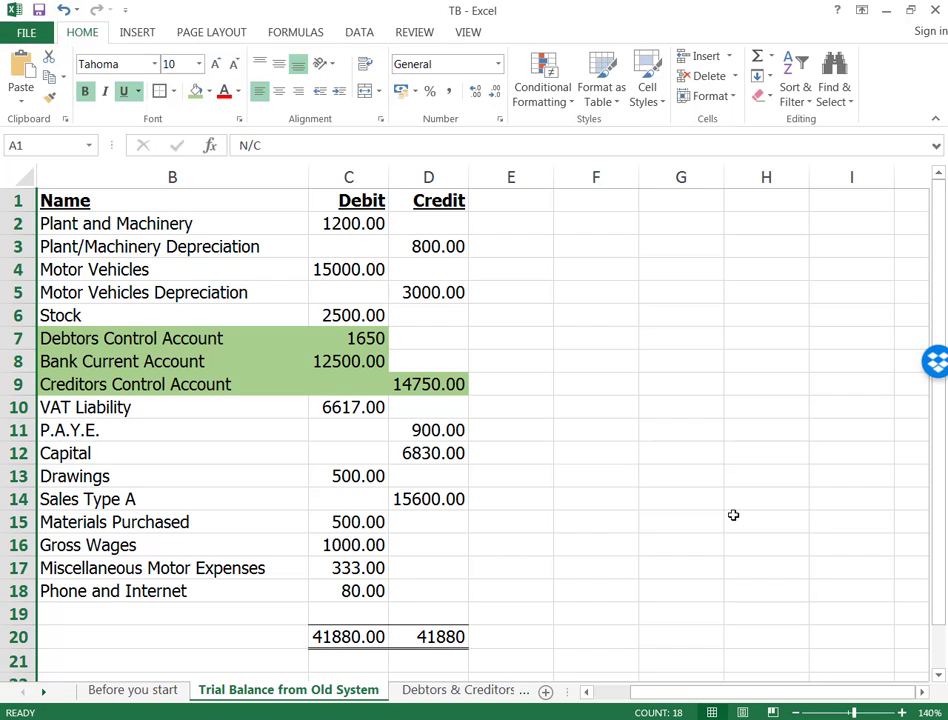
Unhide the N/C codes column by selecting the columns around it and choosing Unhide.
click(51, 177)
right_click(52, 178)
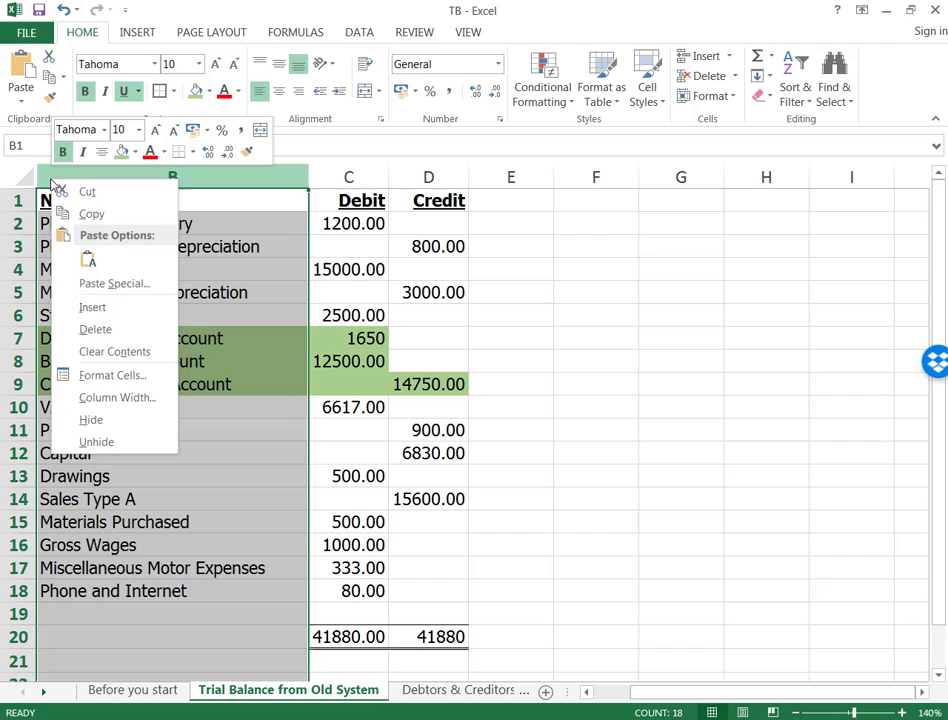
click(96, 442)
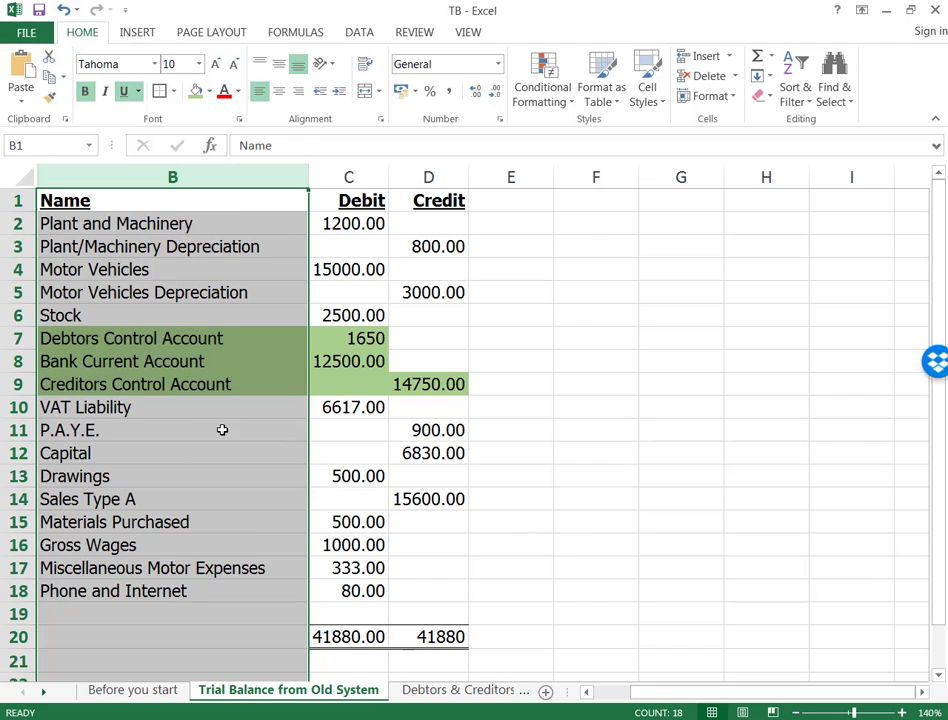
drag(113, 175, 30, 177)
right_click(107, 178)
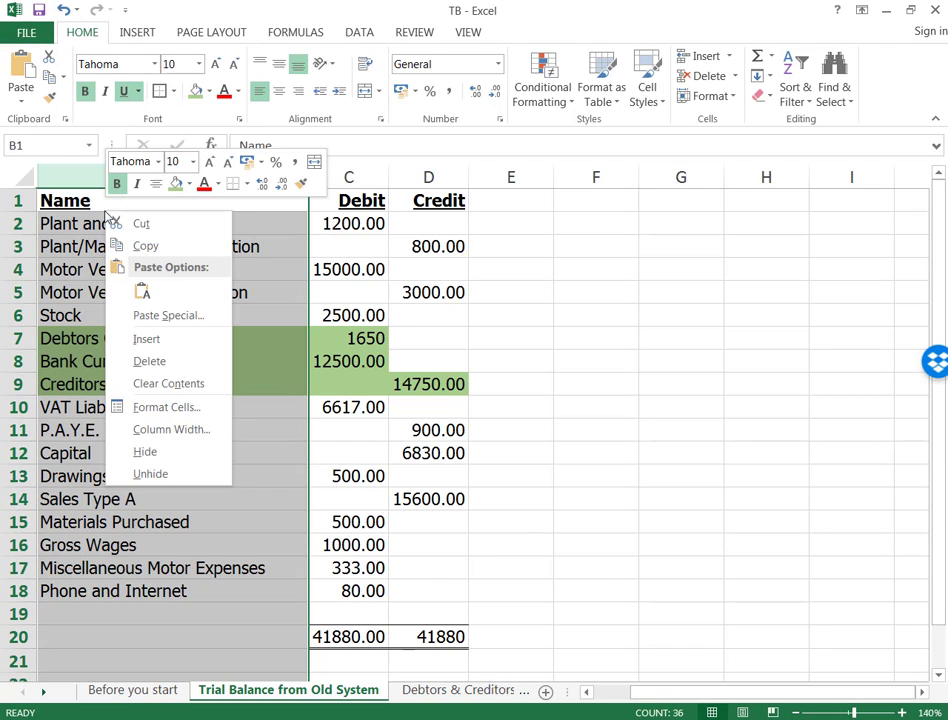
click(148, 475)
click(780, 545)
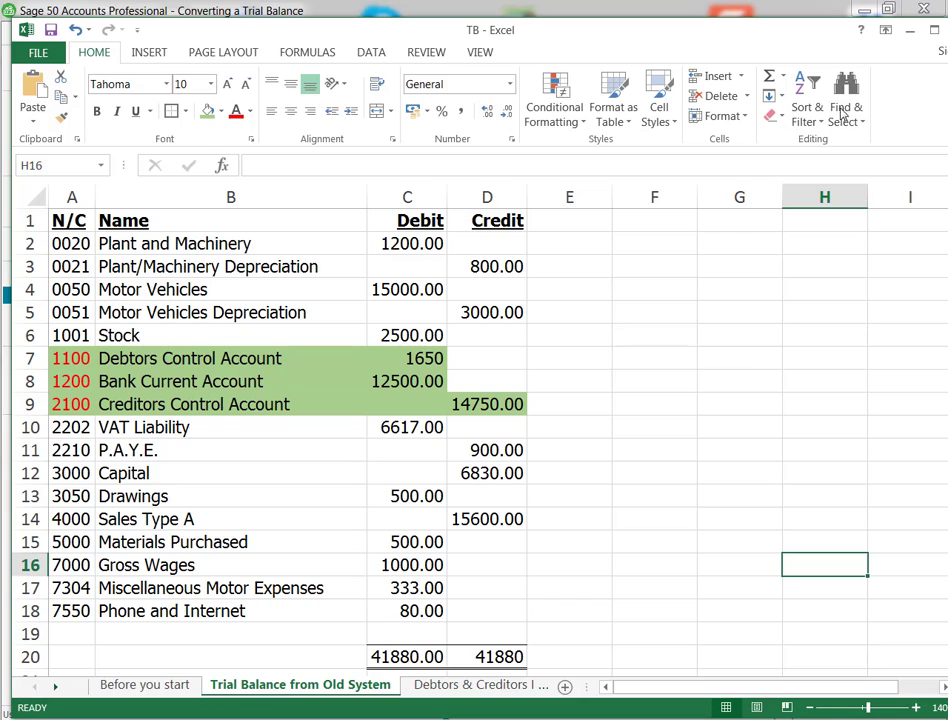
Compare with Sage's nominal codes, then maximise Excel and select rows 14–18 to total them.
click(908, 34)
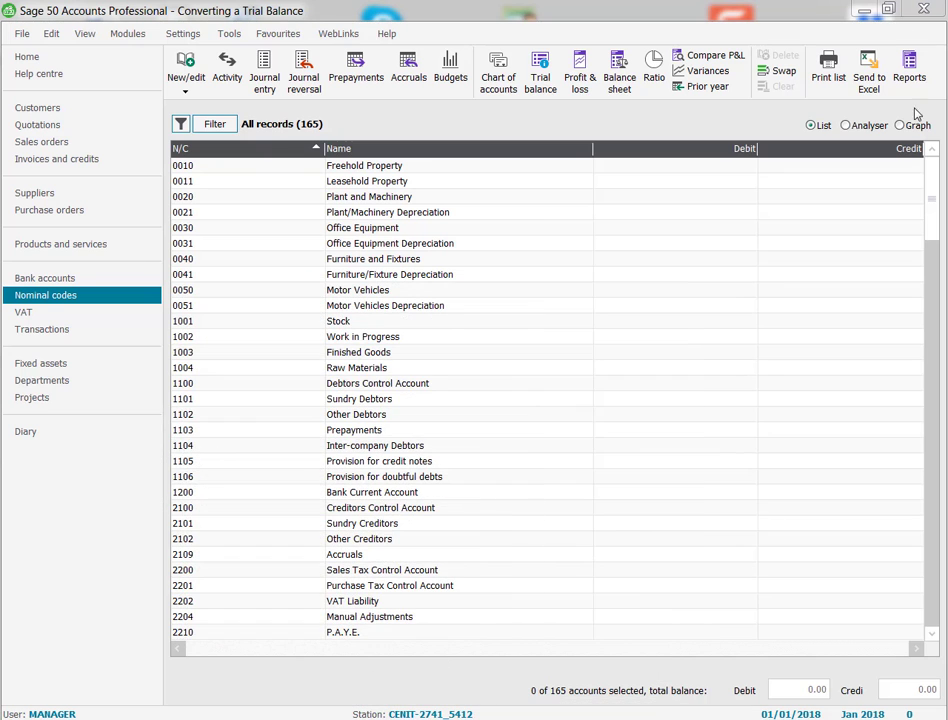
click(268, 716)
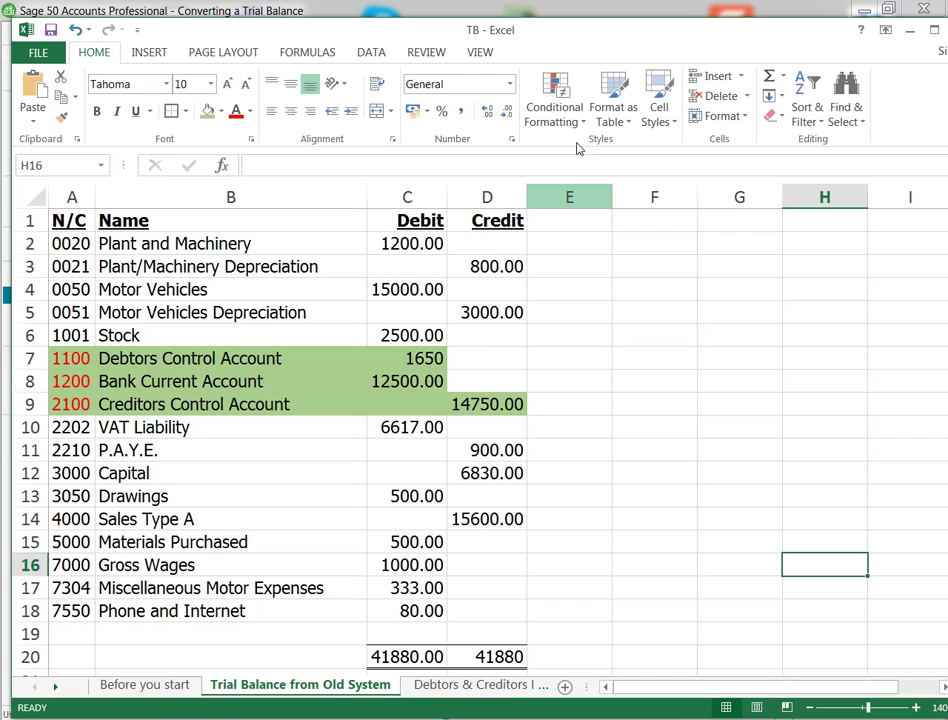
drag(598, 33, 438, 42)
click(768, 40)
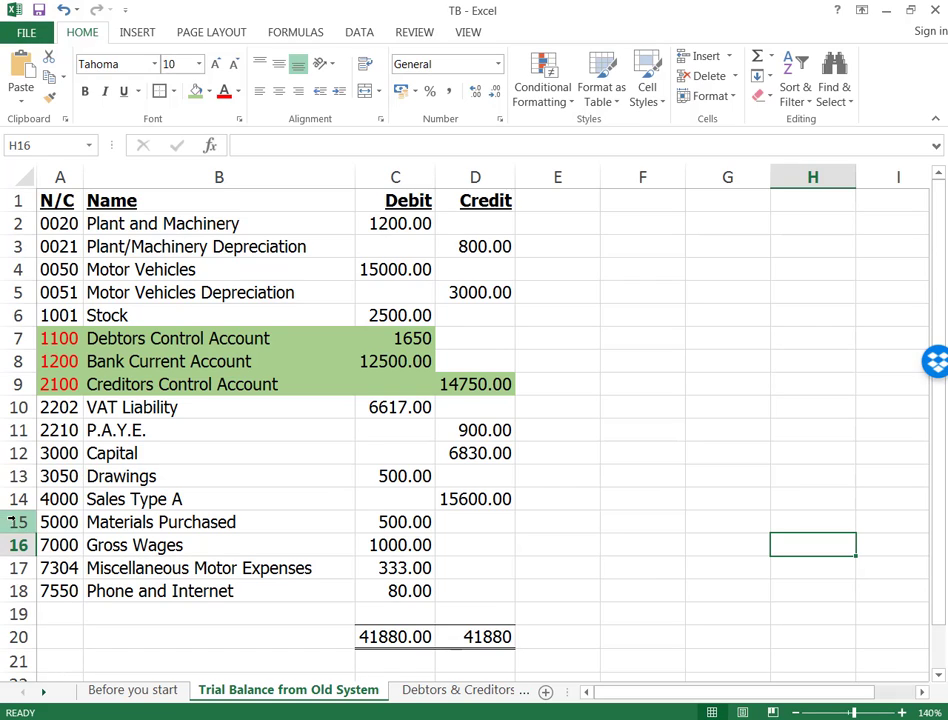
drag(14, 499, 3, 600)
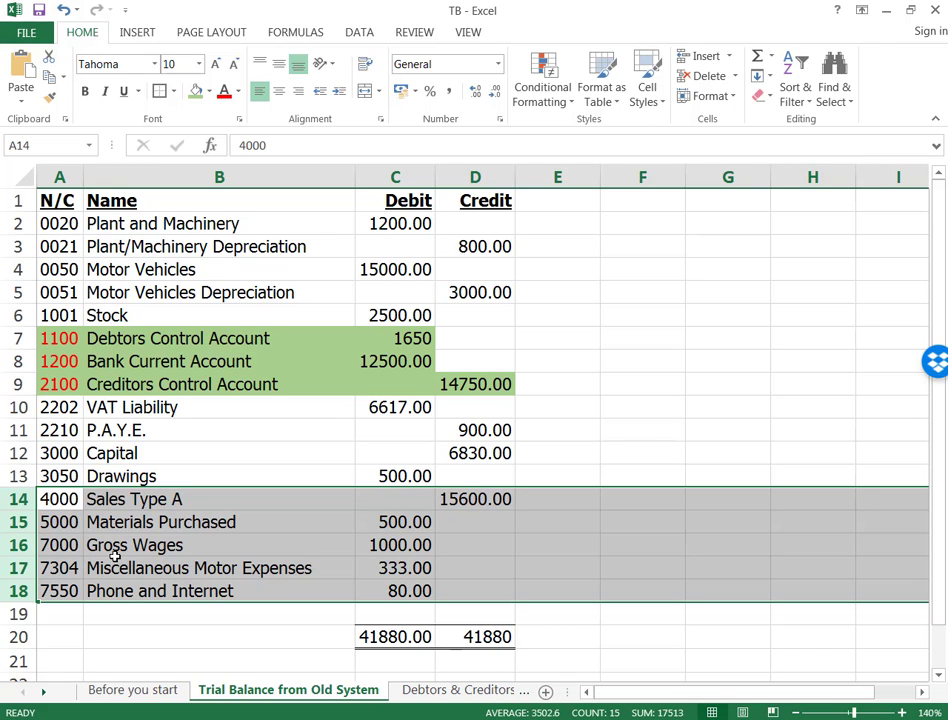
Switch to the Before you start sheet and drag the workbook aside to reveal Sage's nominal codes.
click(116, 691)
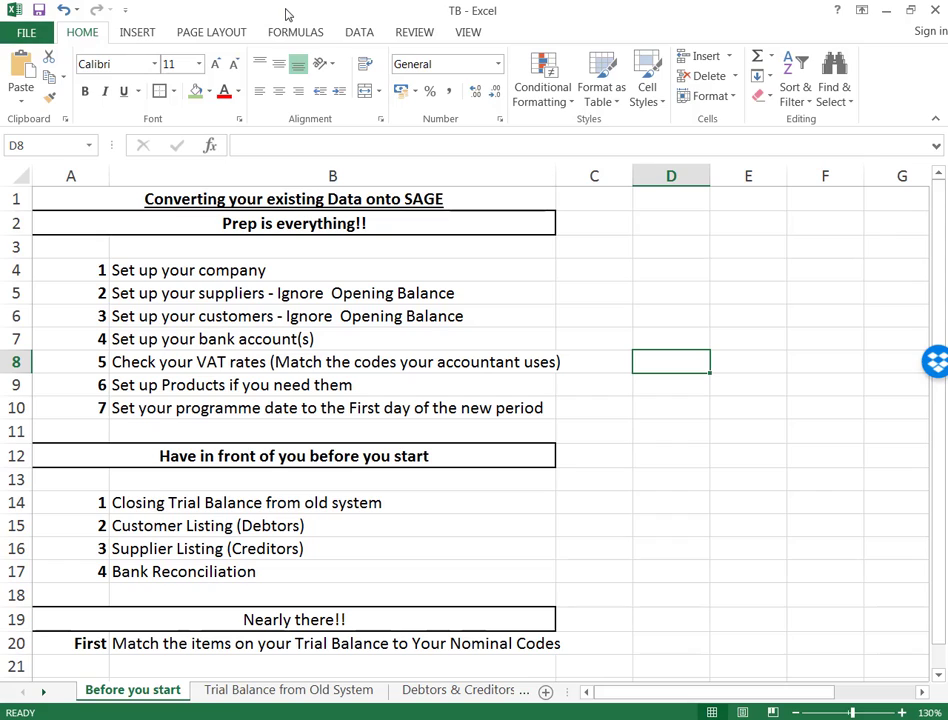
drag(288, 14, 947, 50)
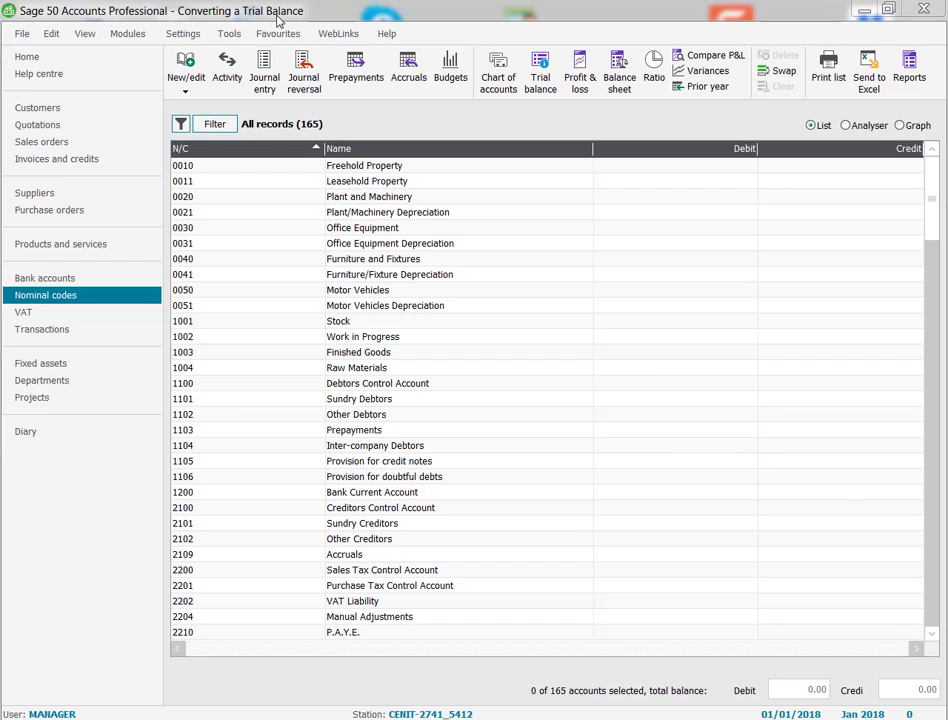
Start the New Customer wizard from Customers, then cancel out of it.
click(55, 113)
click(185, 91)
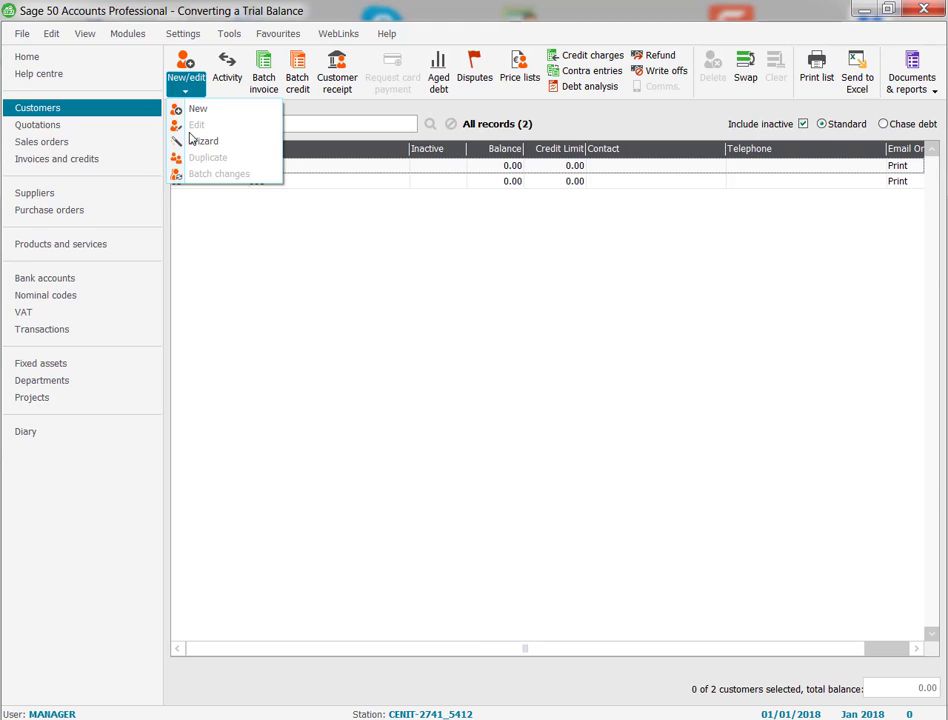
click(196, 146)
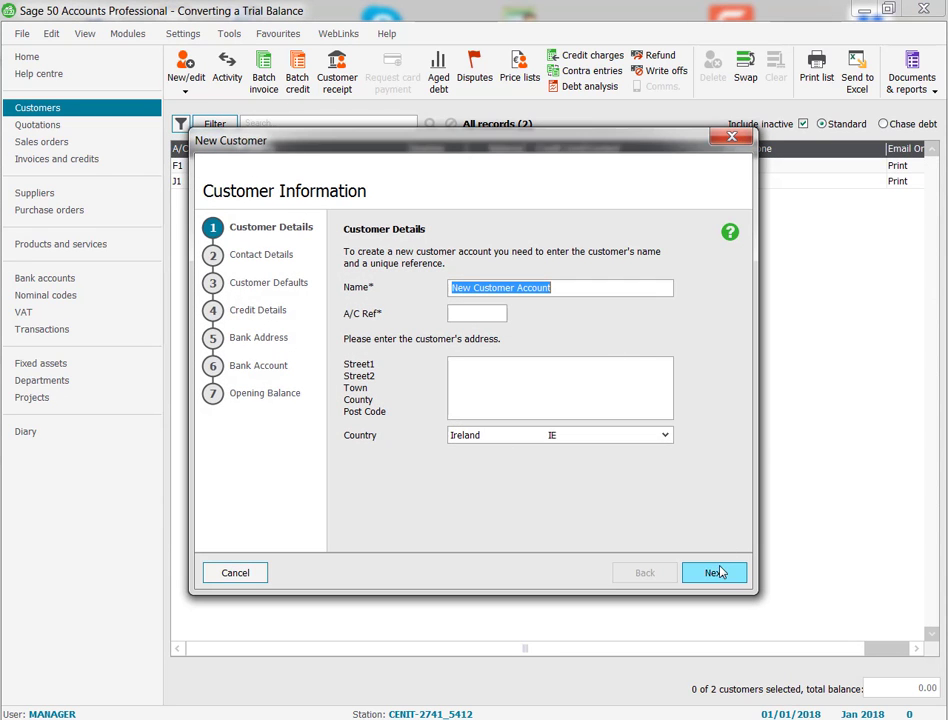
key(Escape)
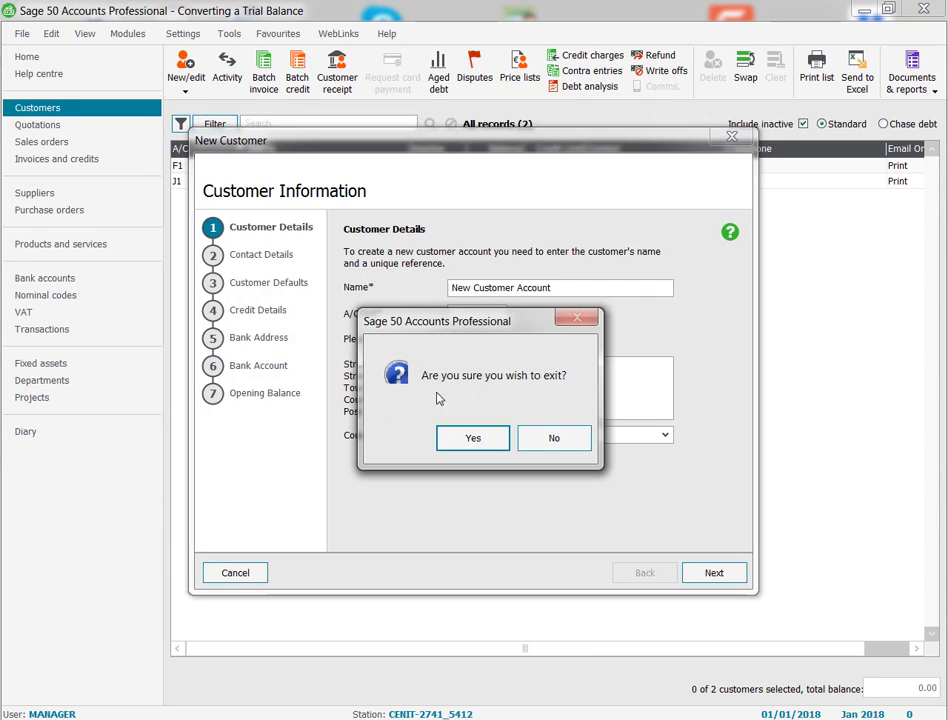
click(553, 438)
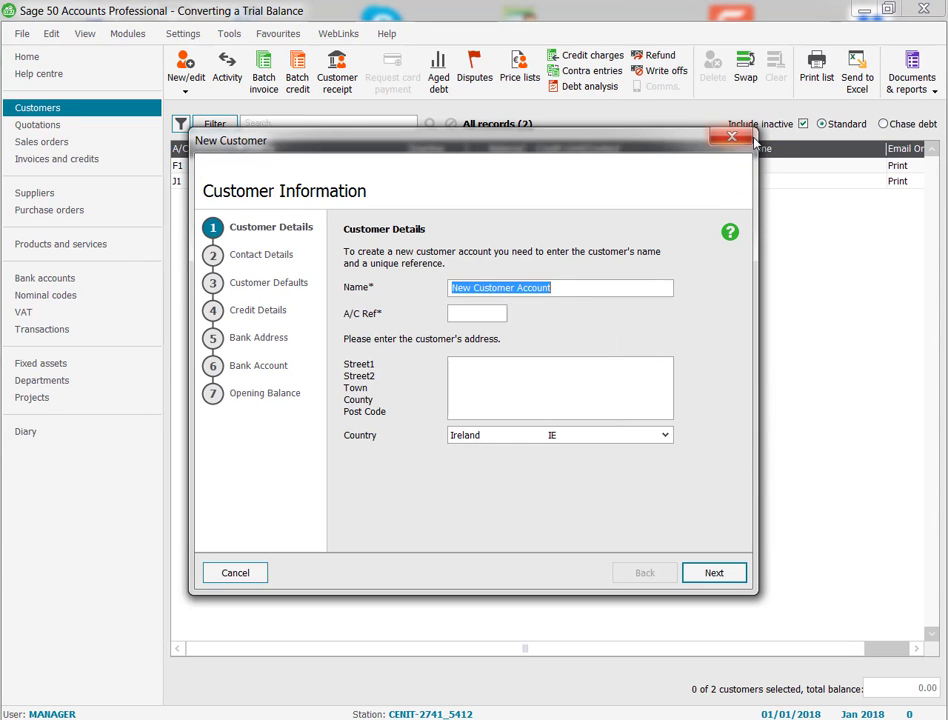
key(Escape)
key(Return)
Create a supplier named 'S' with A/C Ref 1 through the New Supplier wizard.
click(45, 196)
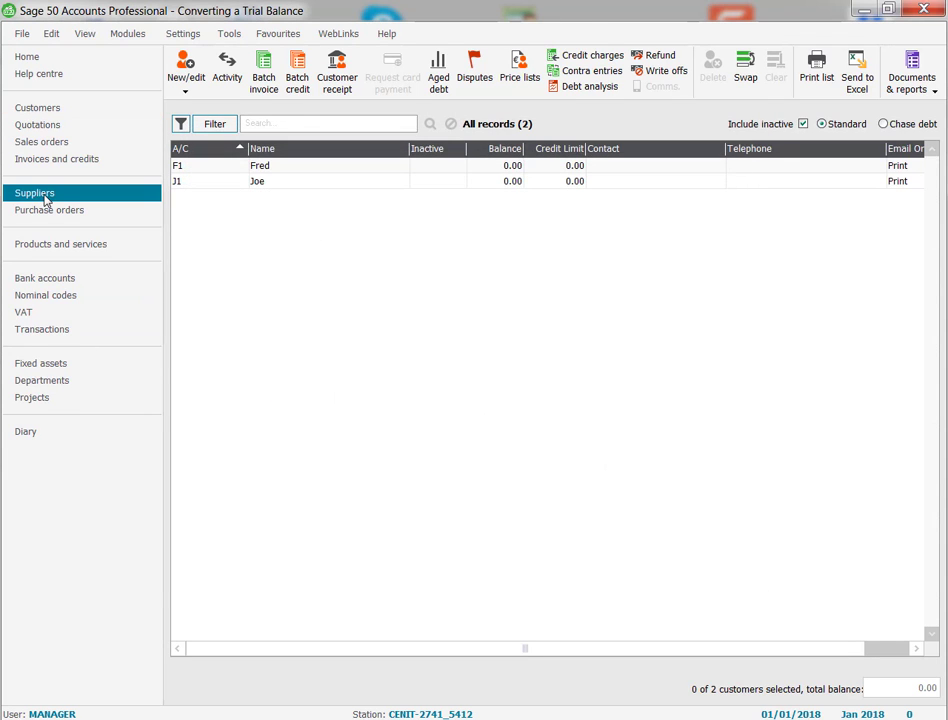
click(185, 92)
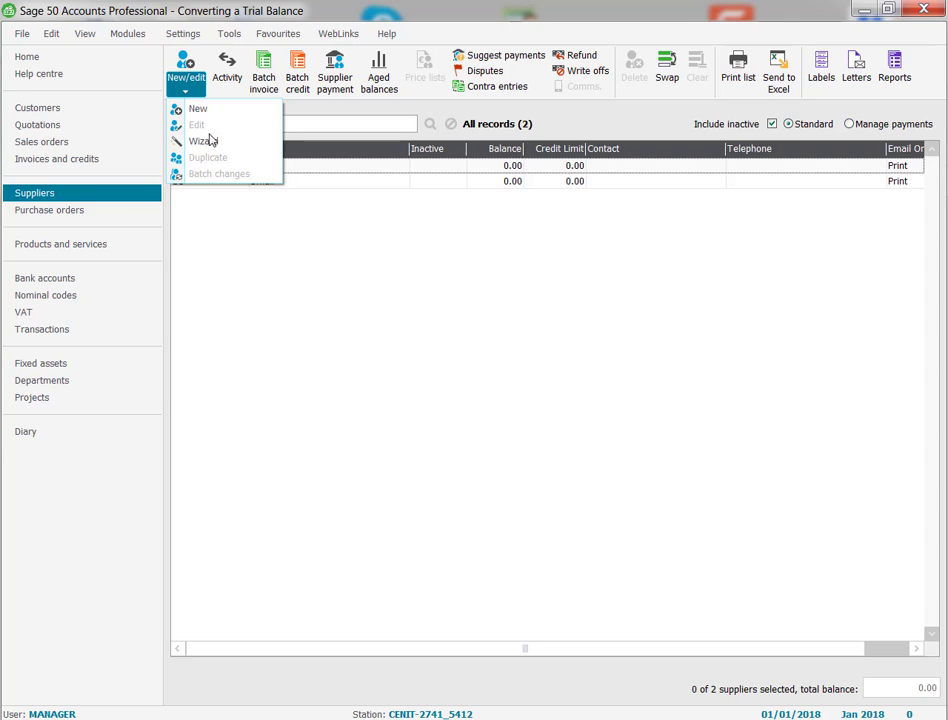
click(207, 140)
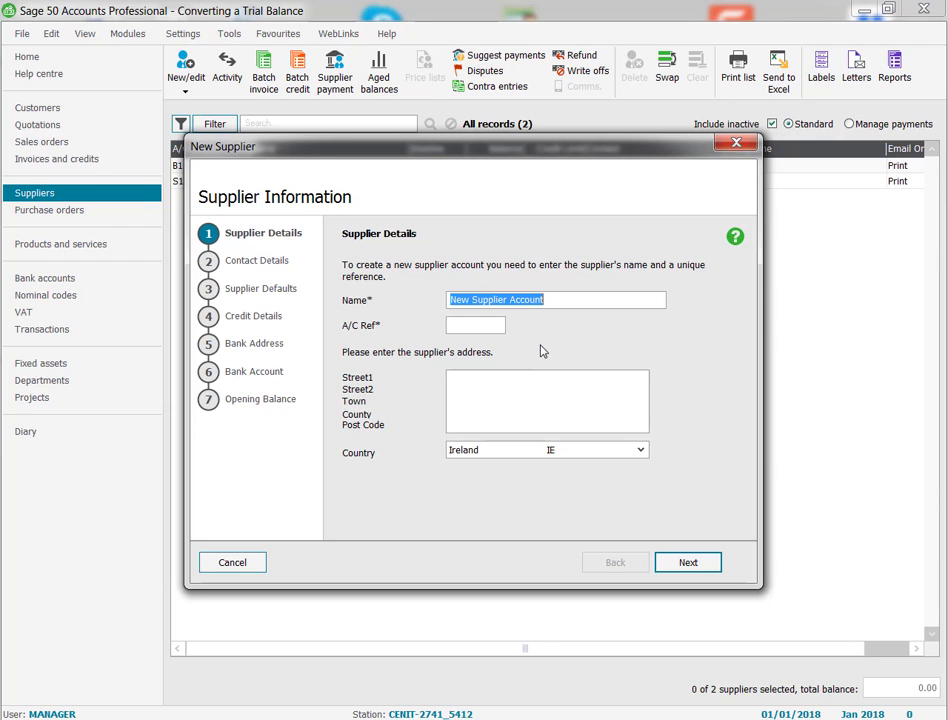
text(S)
key(Tab)
text(1)
click(683, 563)
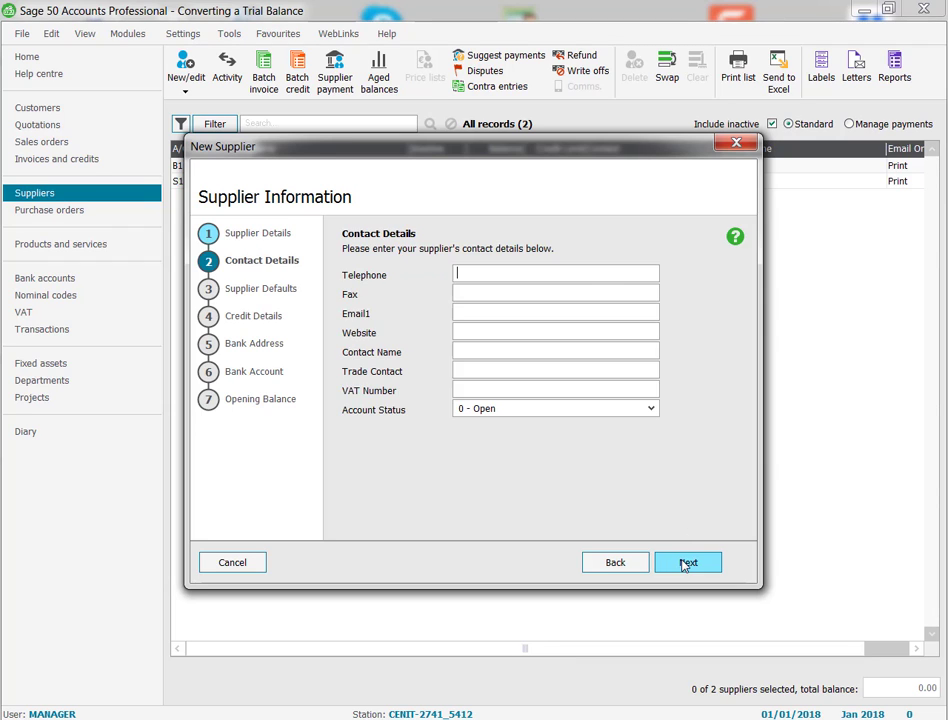
click(683, 563)
click(683, 563)
click(683, 563)
click(683, 563)
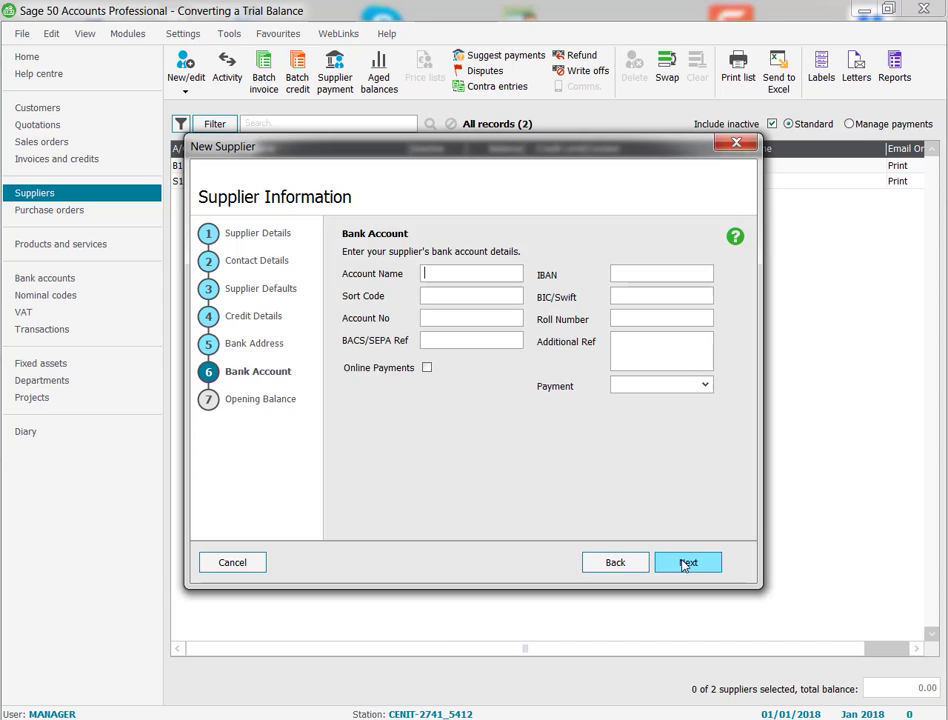
click(684, 563)
click(684, 563)
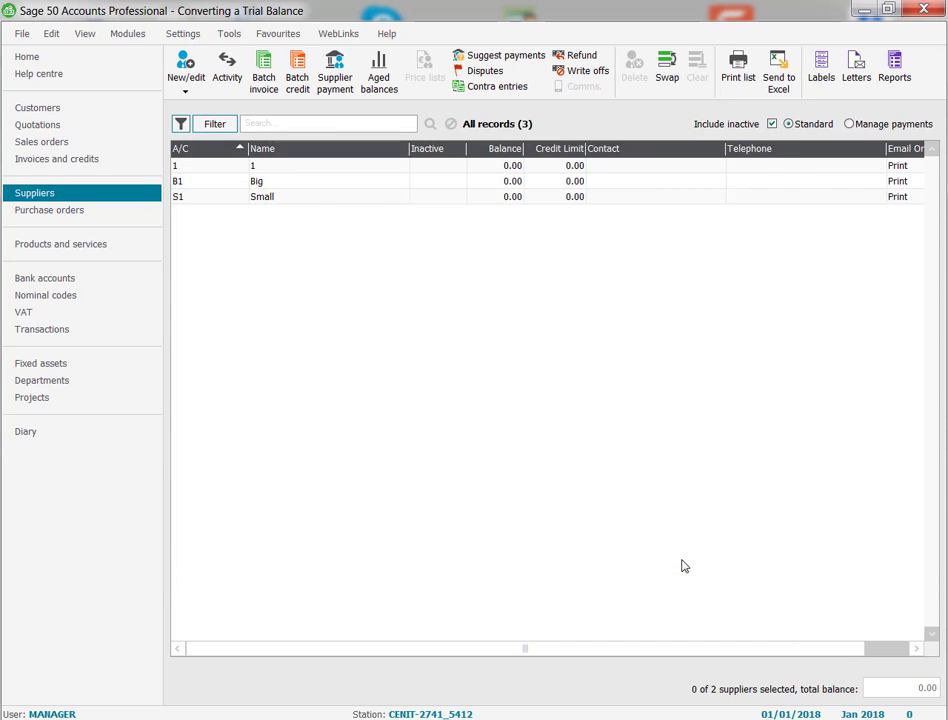
Delete supplier record 1 from the suppliers list.
click(298, 167)
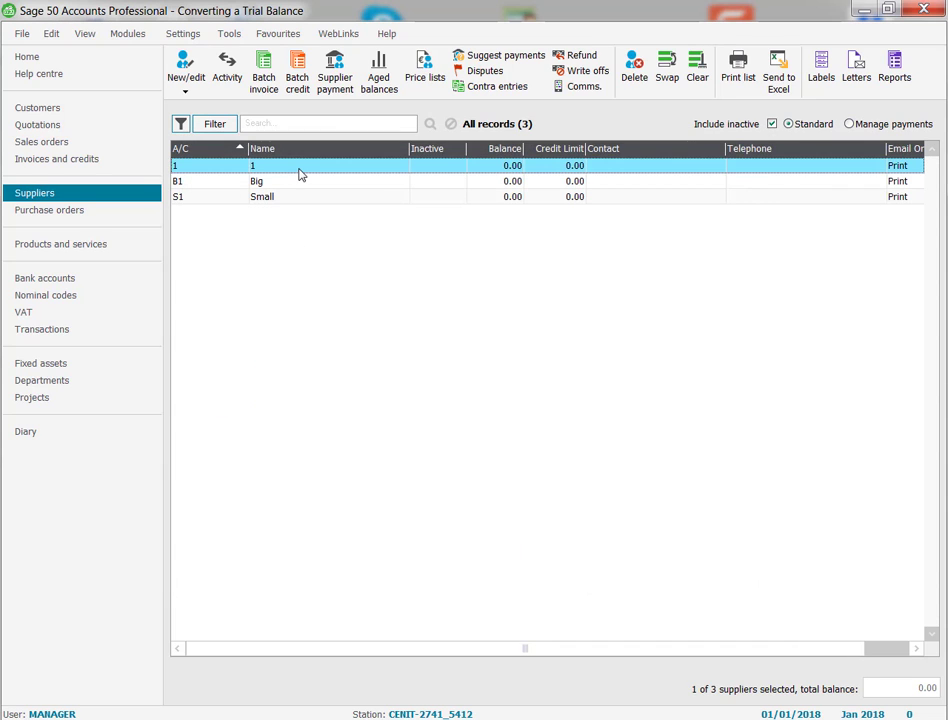
click(634, 72)
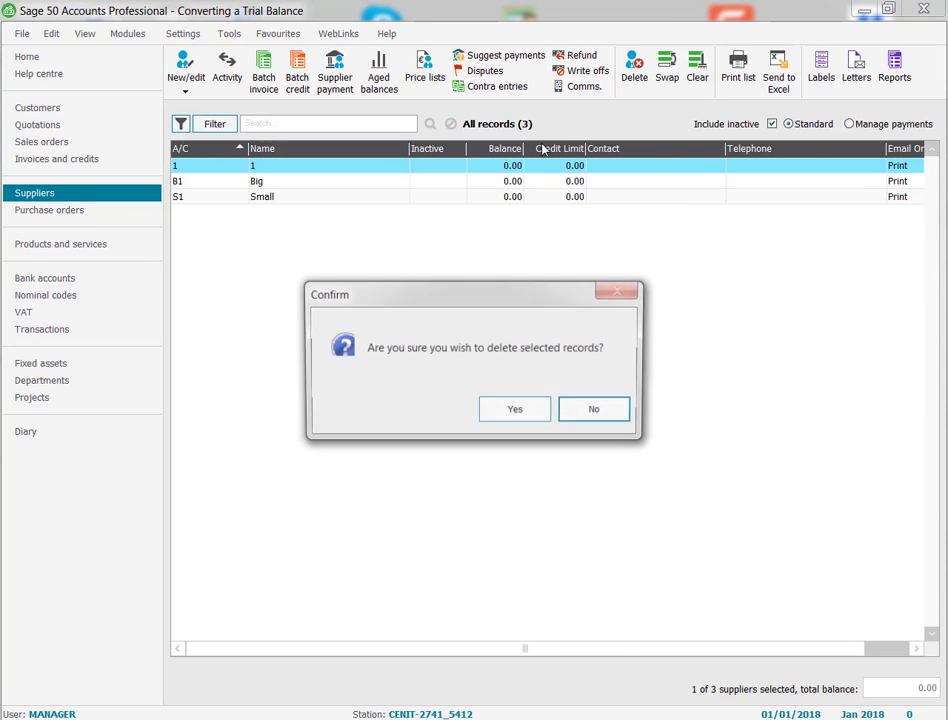
click(527, 419)
Run a new supplier with reference 1 to the Opening Balance page, then exit without creating it.
click(185, 89)
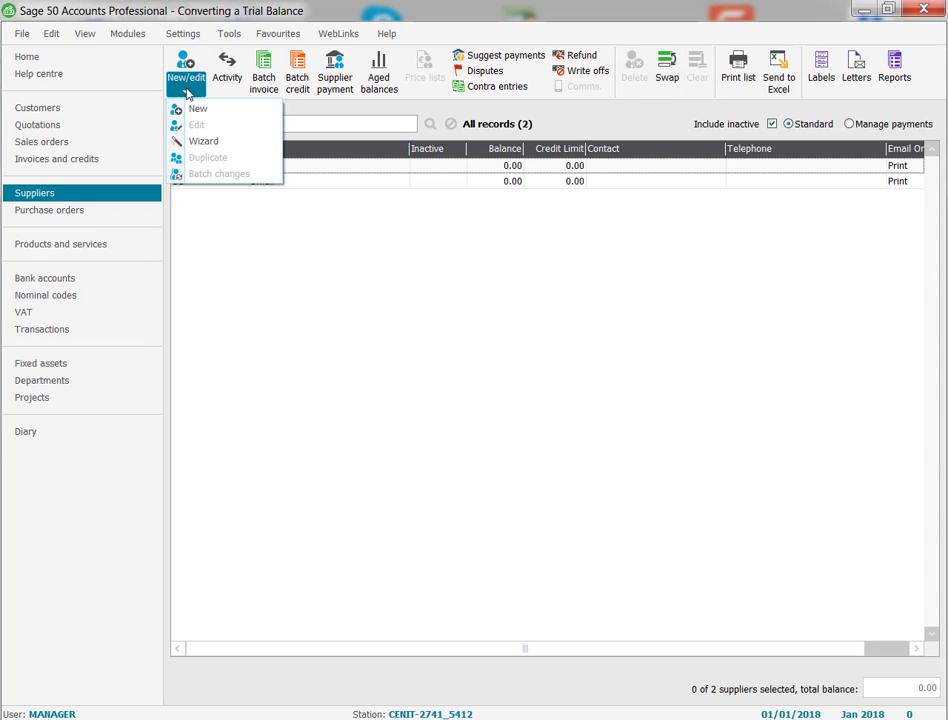
click(198, 109)
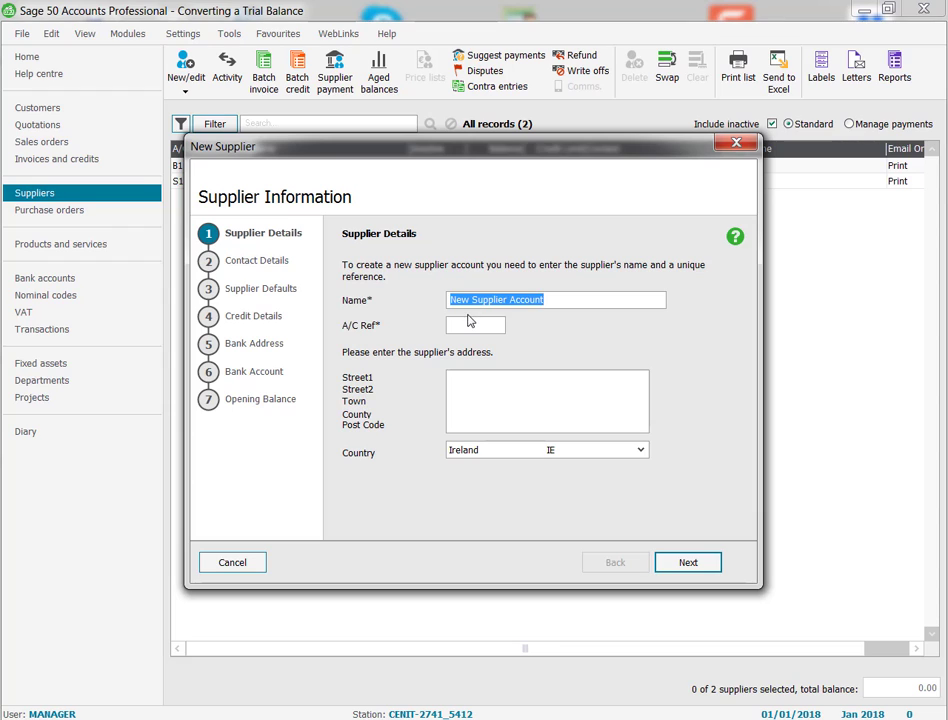
text(1)
click(689, 565)
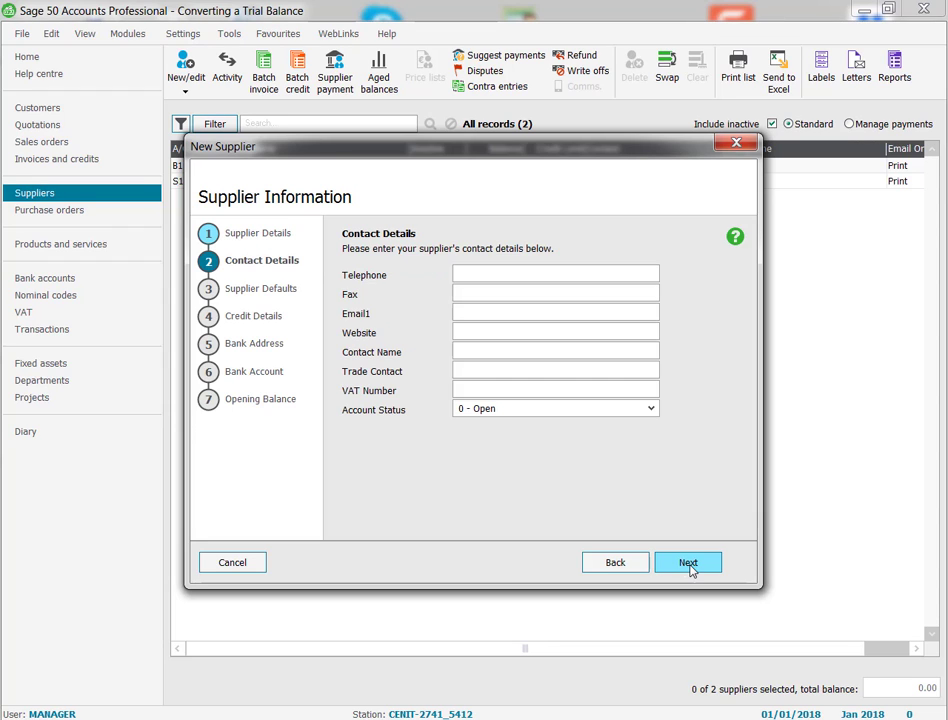
click(689, 563)
click(689, 563)
click(689, 564)
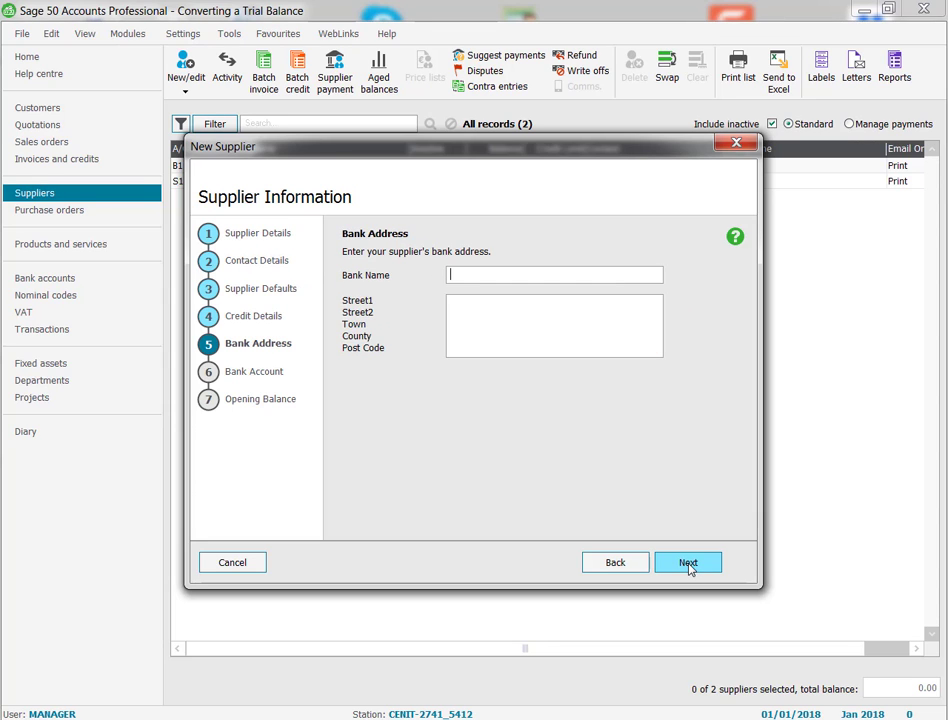
click(689, 564)
click(689, 564)
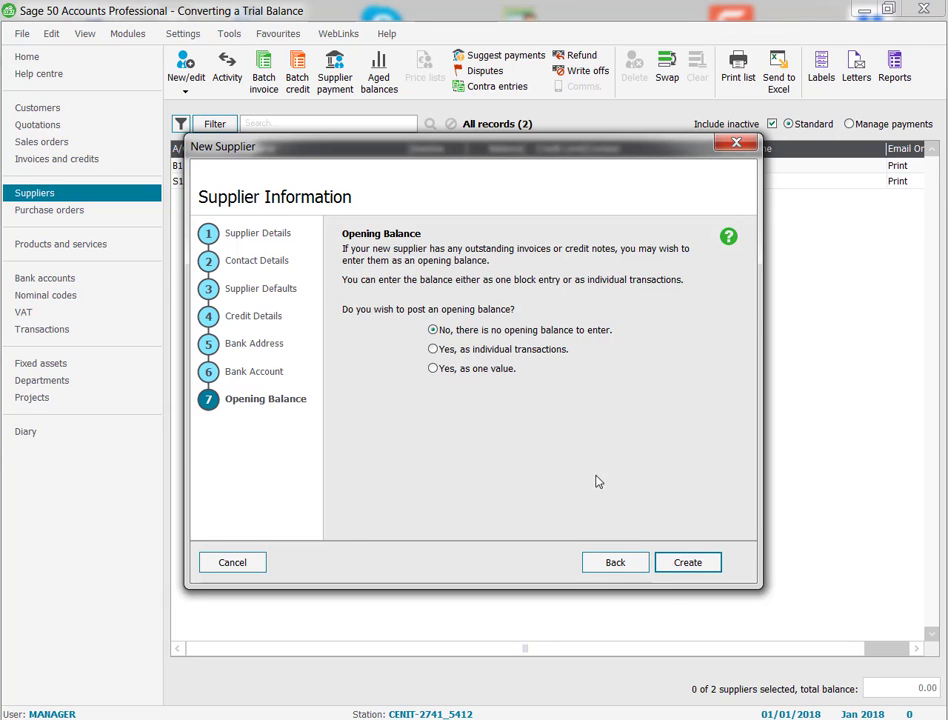
click(742, 145)
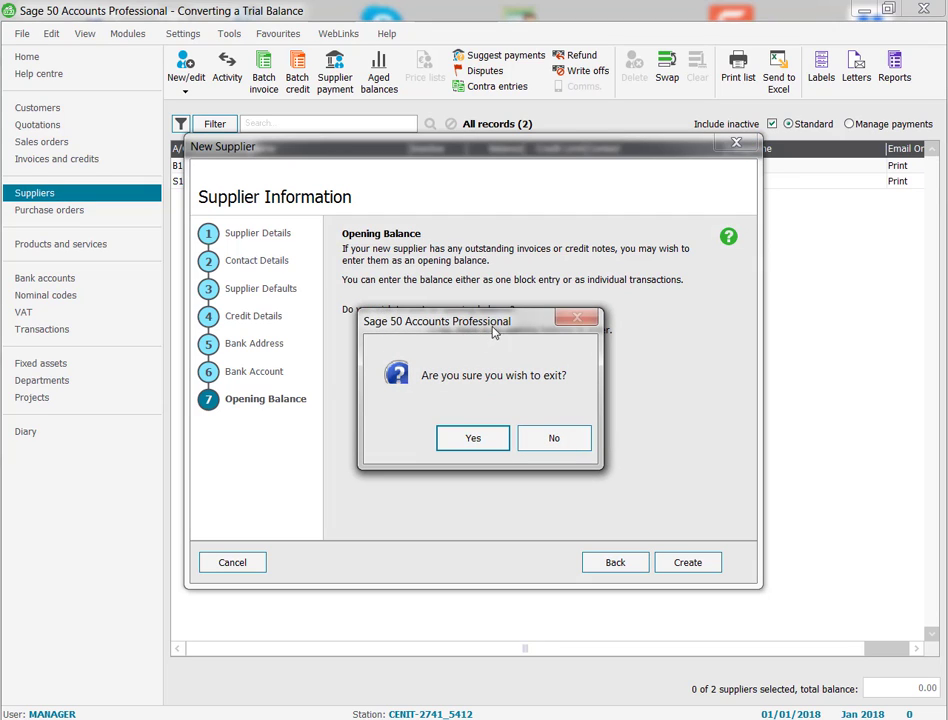
click(470, 438)
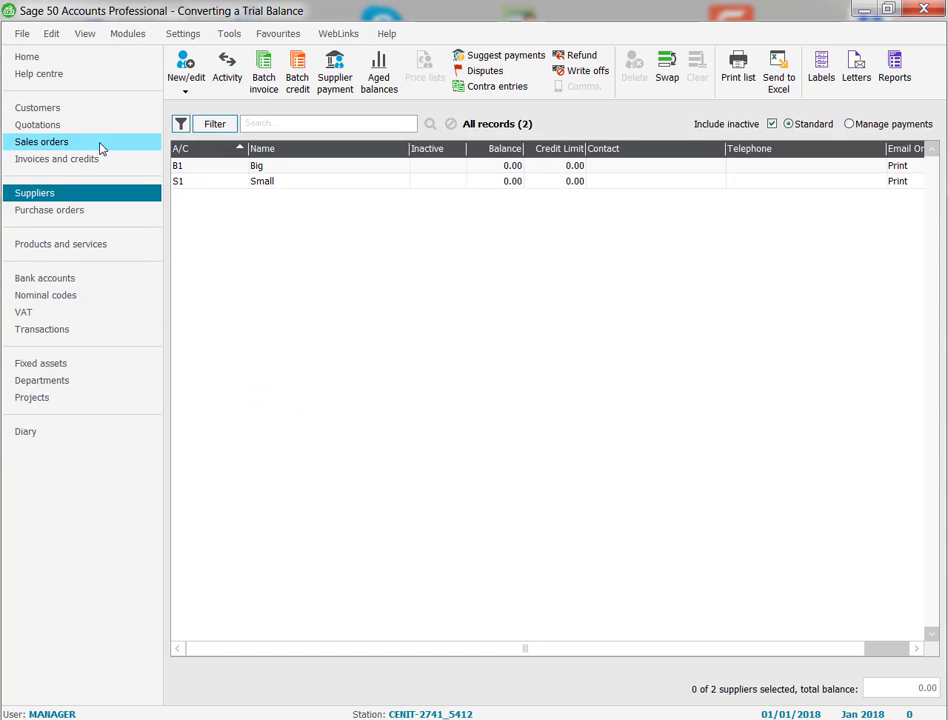
Append the bank account number to bank account 1200's 'Bank Current Account' name and save it.
click(32, 279)
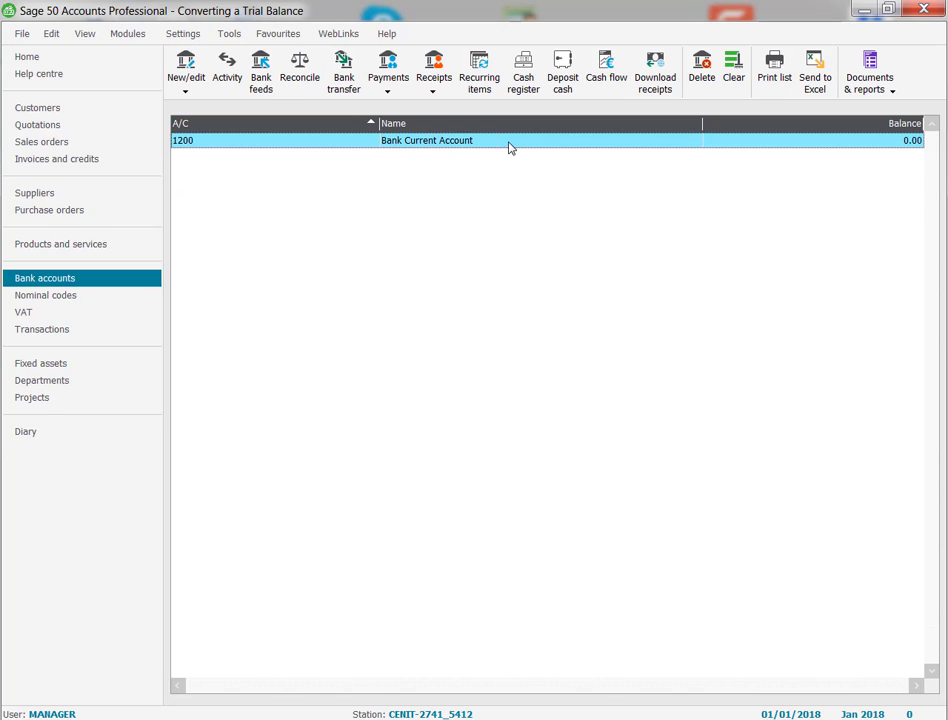
double_click(451, 141)
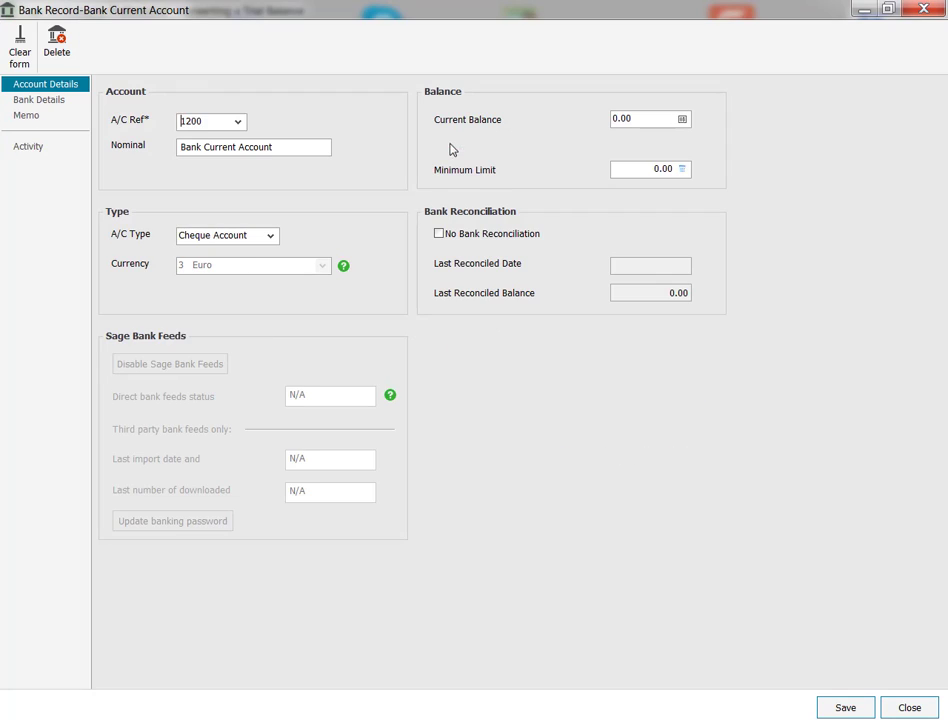
click(287, 147)
text(- 1122334)
click(848, 707)
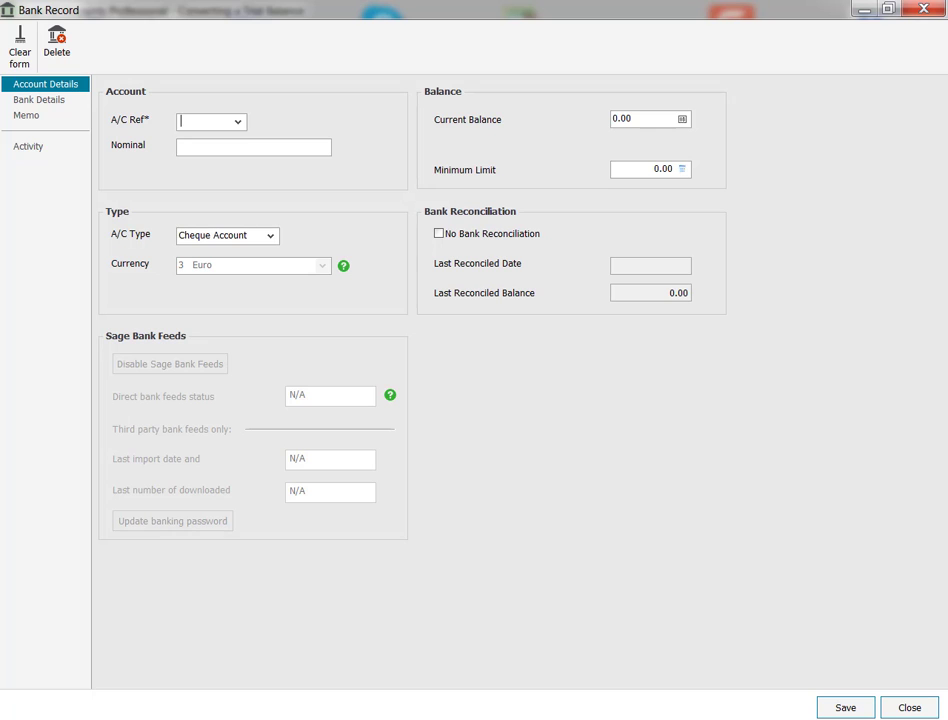
click(905, 706)
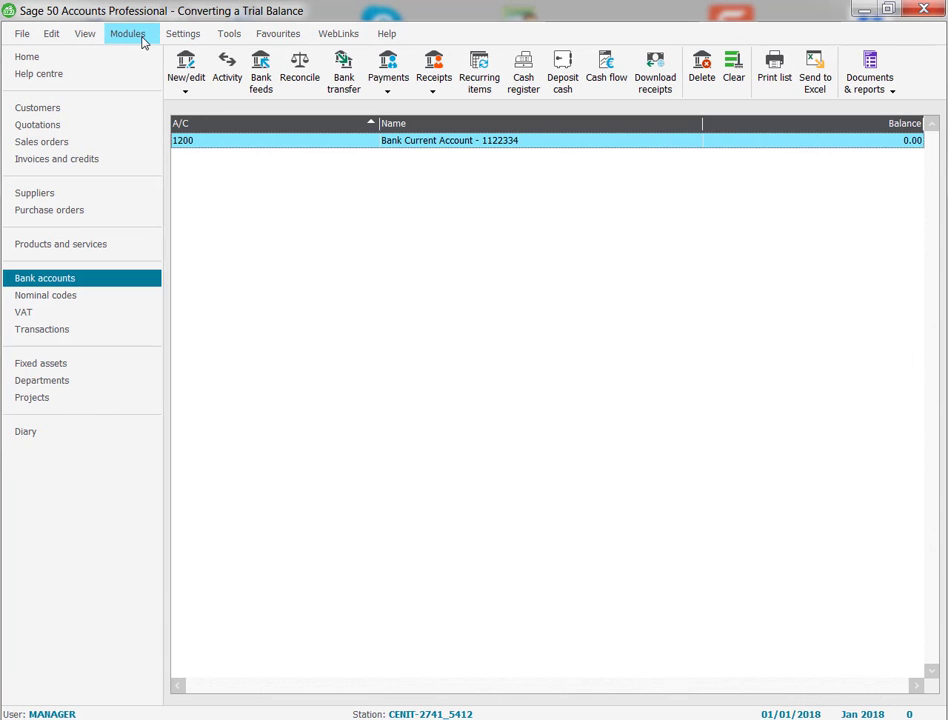
Open Settings > Configuration and show the Tax Codes list.
click(186, 34)
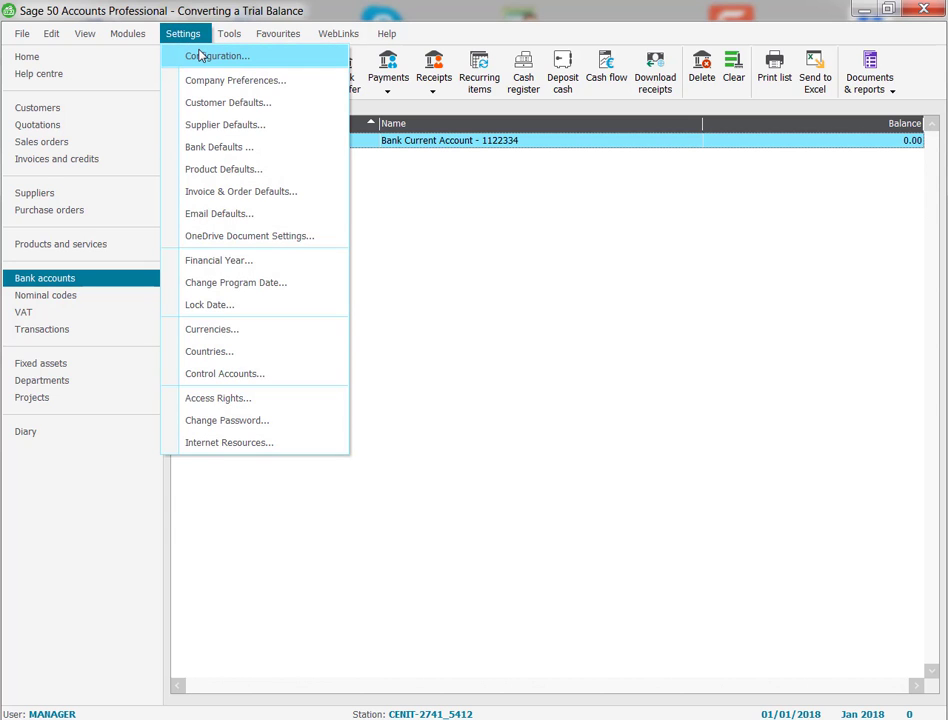
click(200, 57)
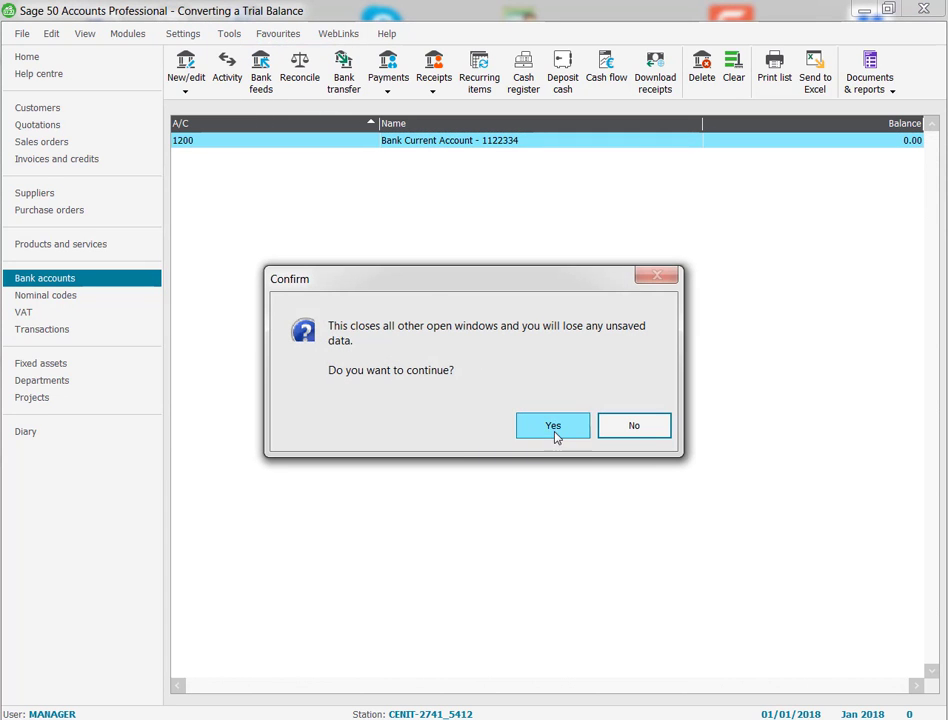
click(554, 366)
click(520, 190)
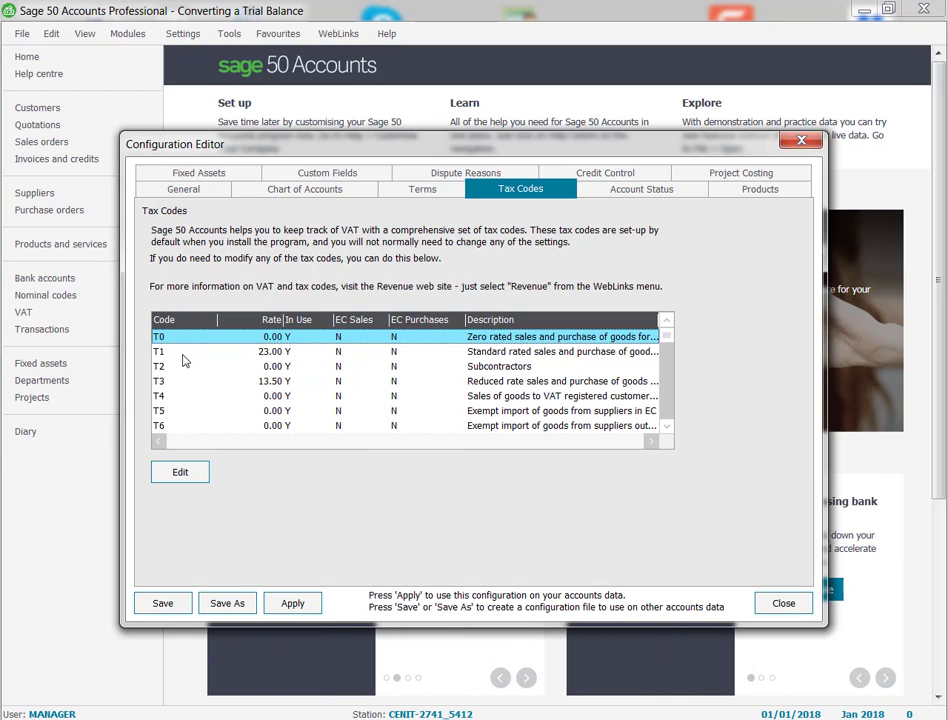
Review the T0–T3 tax codes and scroll down through the code list.
click(184, 356)
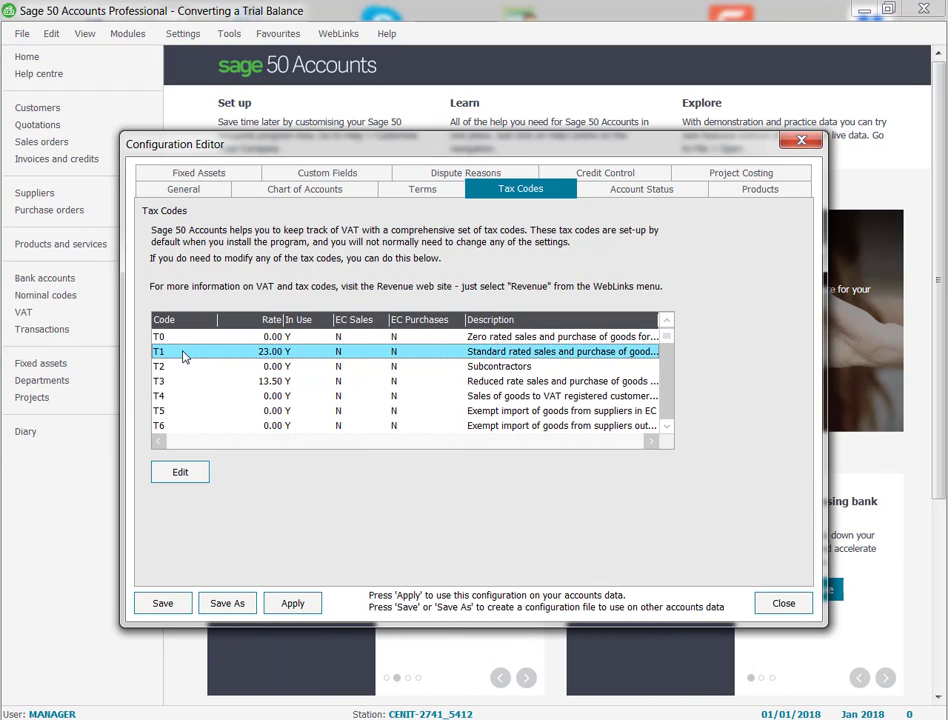
click(256, 383)
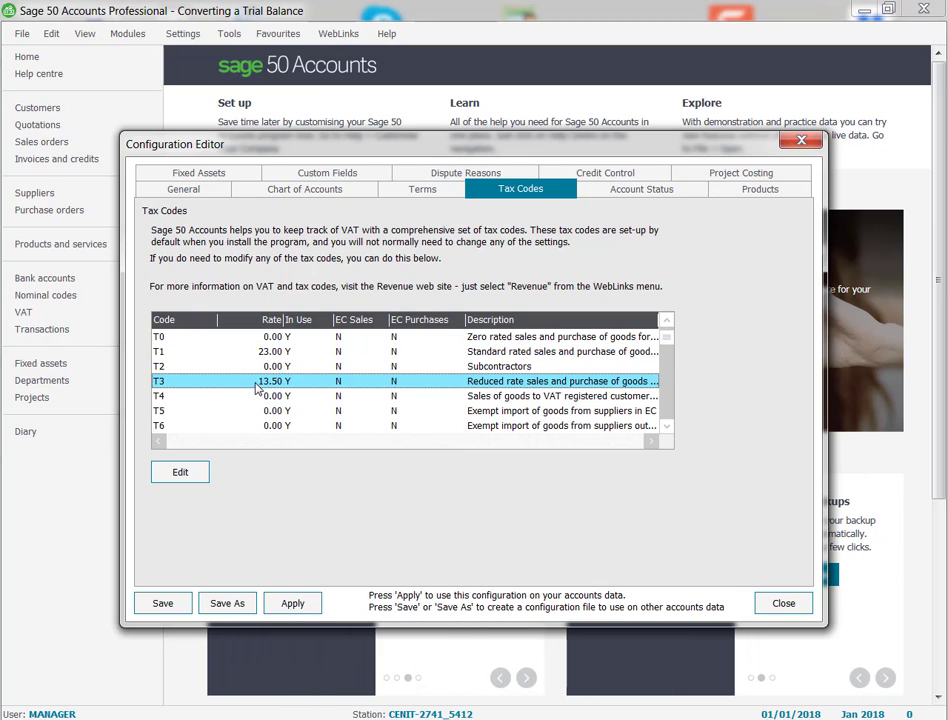
click(194, 369)
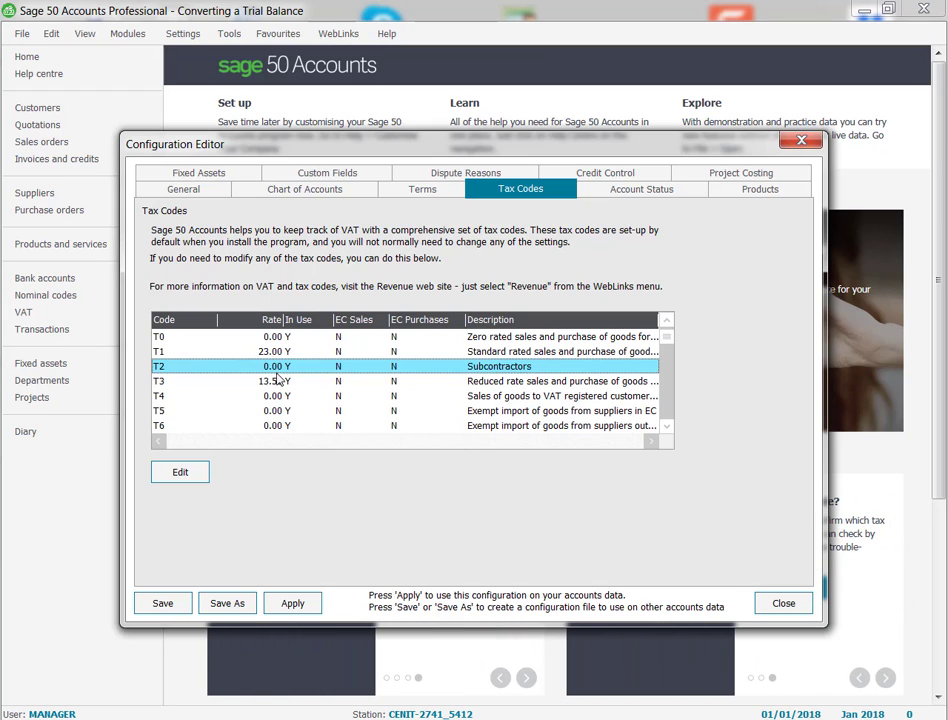
click(174, 340)
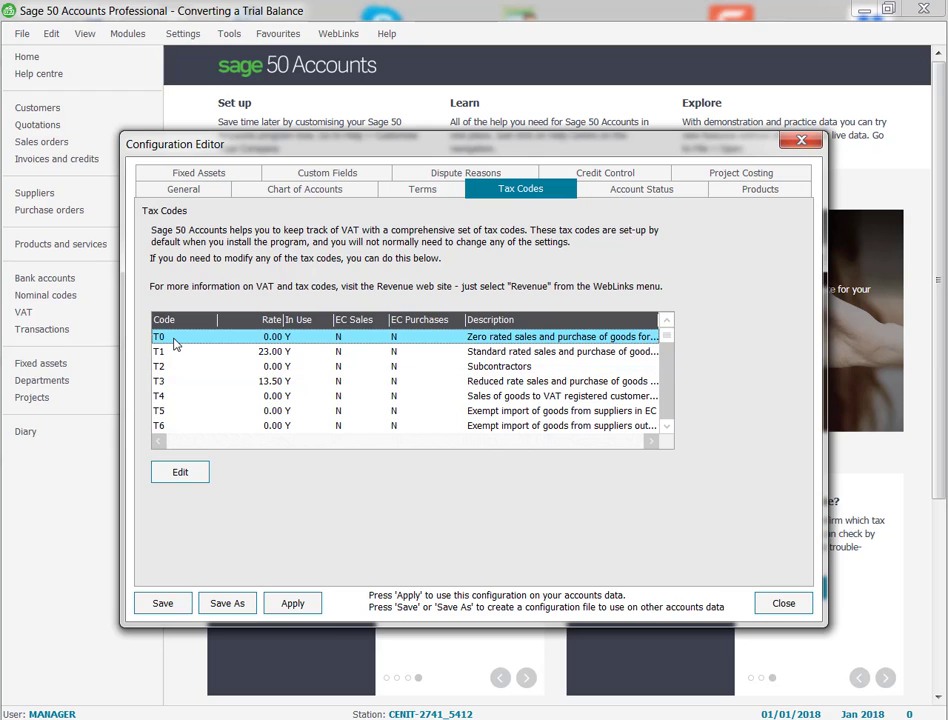
click(665, 428)
click(665, 428)
click(665, 428)
click(665, 428)
click(665, 428)
click(665, 428)
click(665, 428)
click(665, 428)
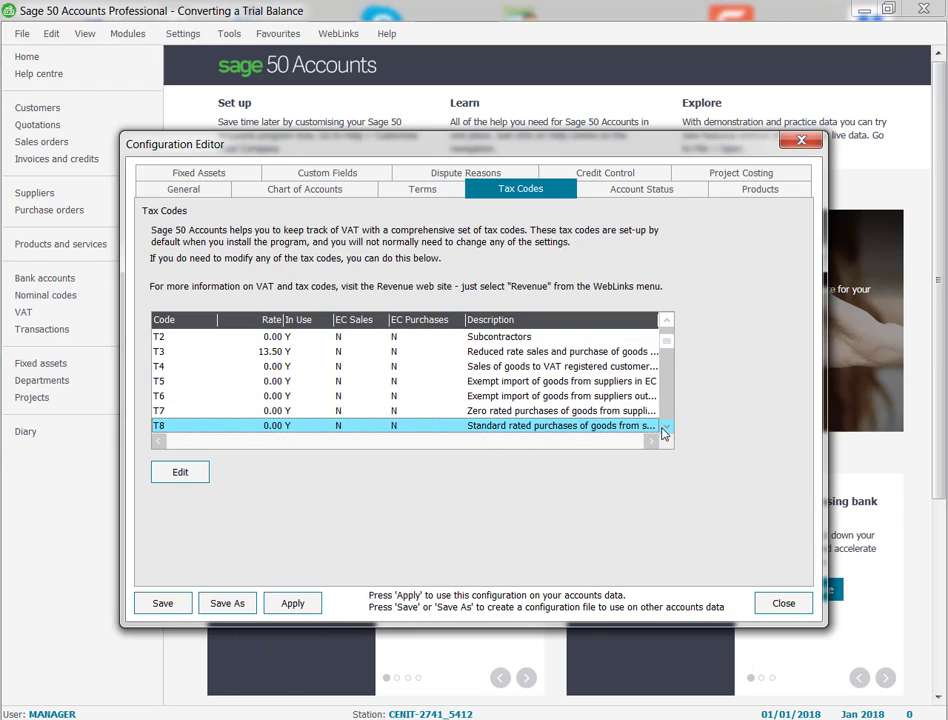
click(665, 428)
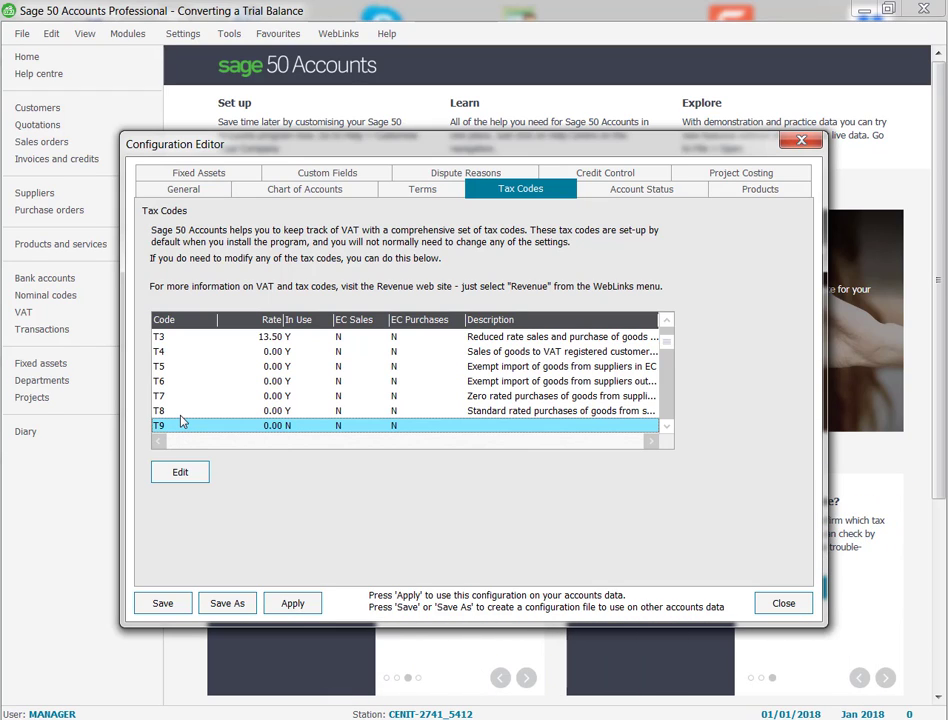
click(667, 426)
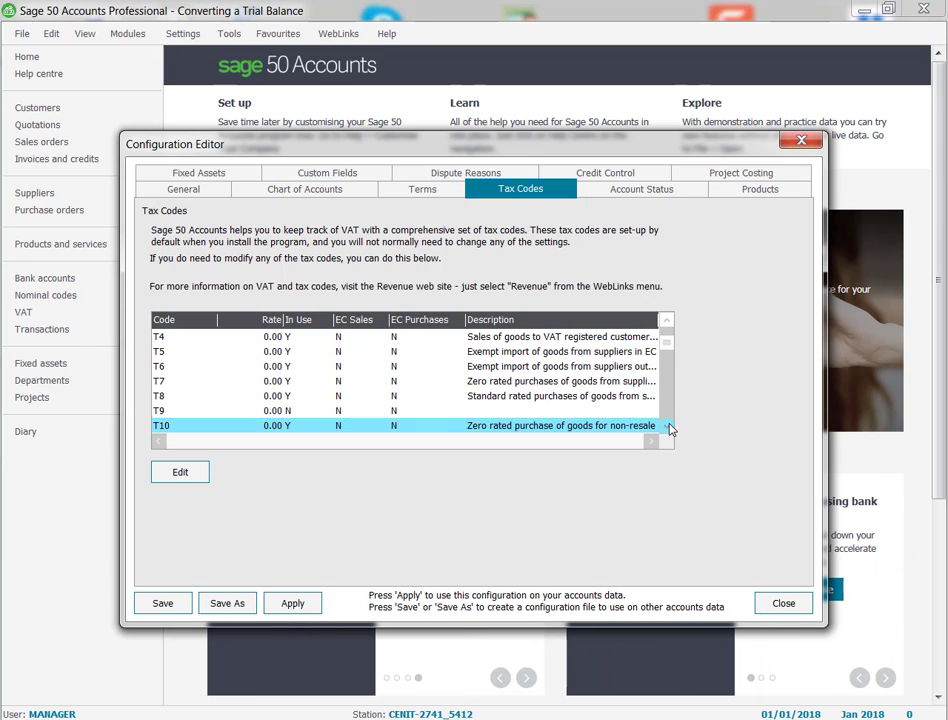
click(667, 426)
click(667, 426)
click(667, 426)
click(667, 426)
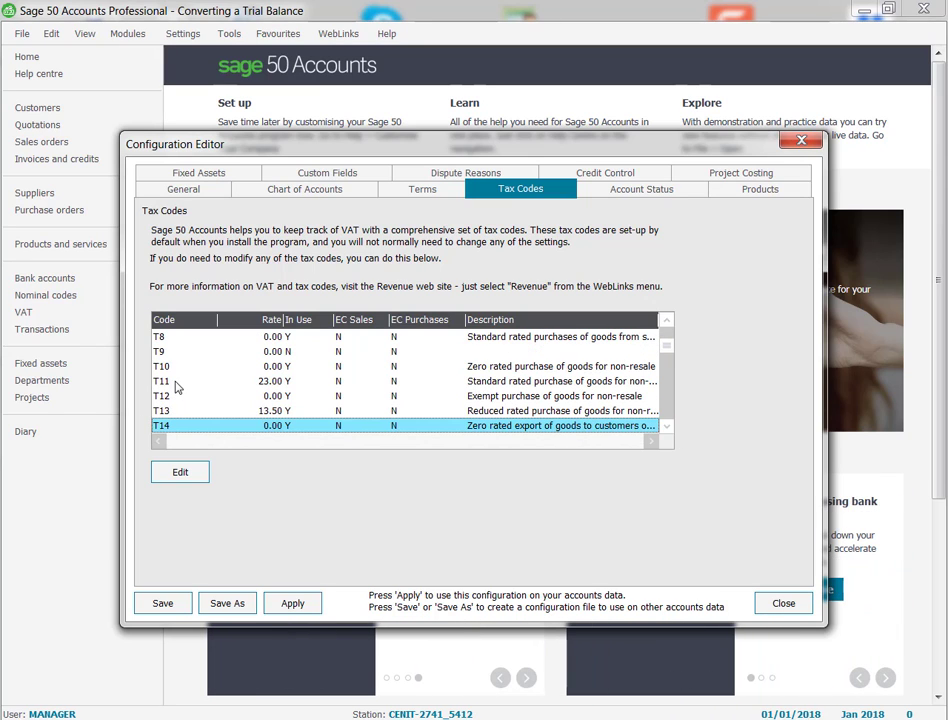
Inspect T11 and T13, open T12 for editing, cancel unchanged, and close Configuration.
click(176, 384)
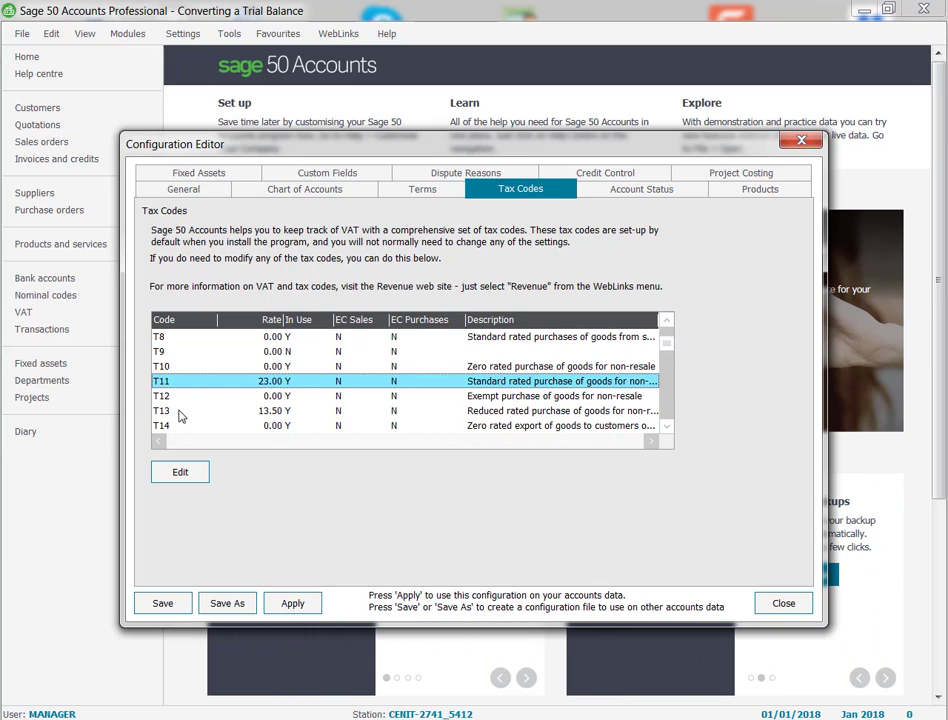
click(180, 413)
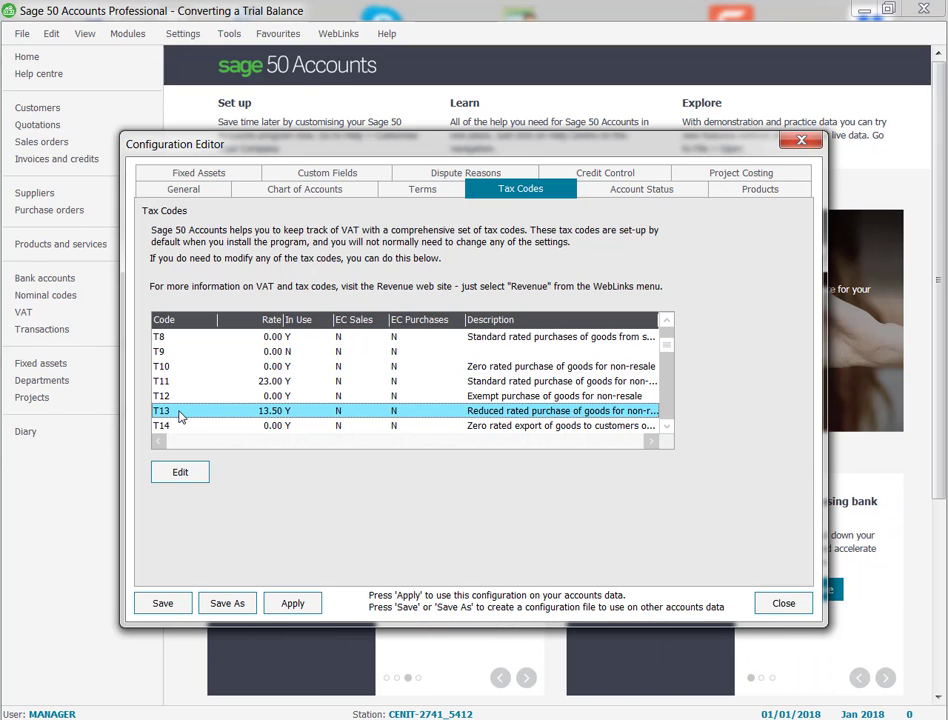
click(185, 397)
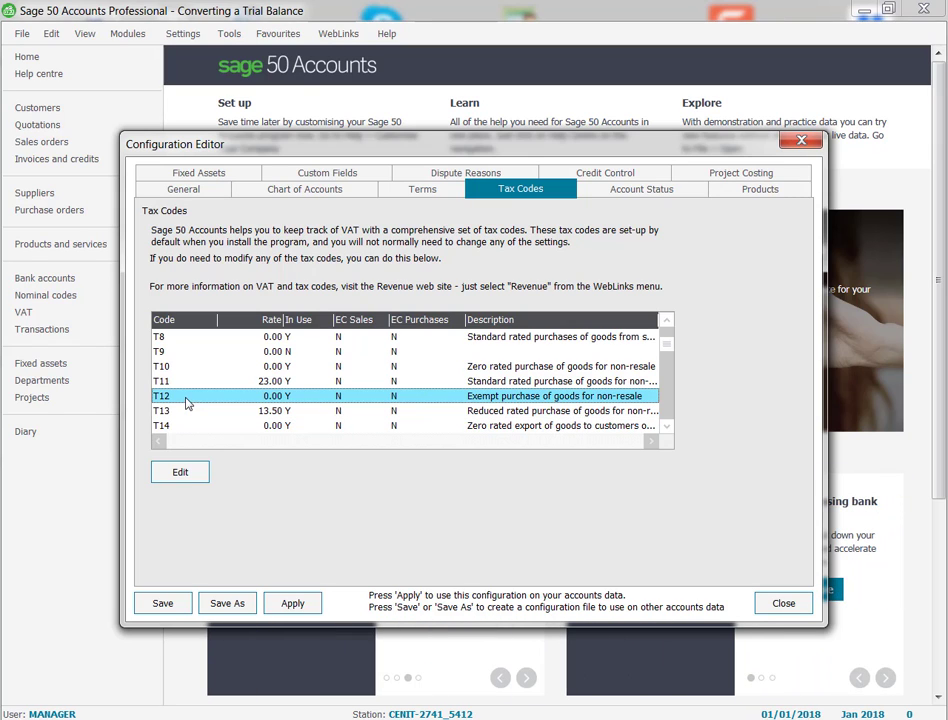
click(187, 475)
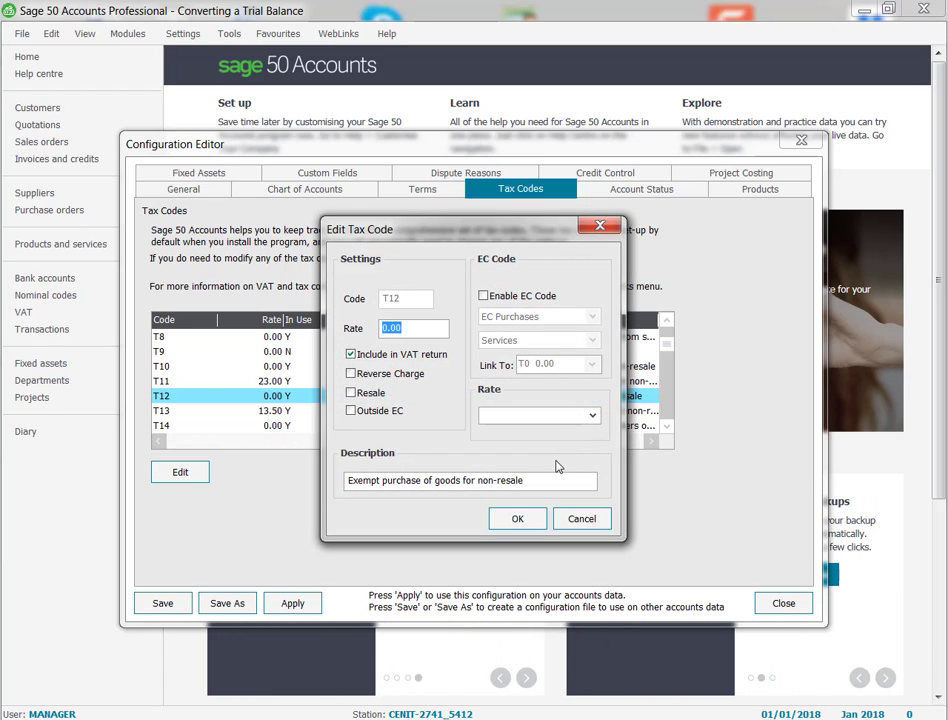
click(579, 520)
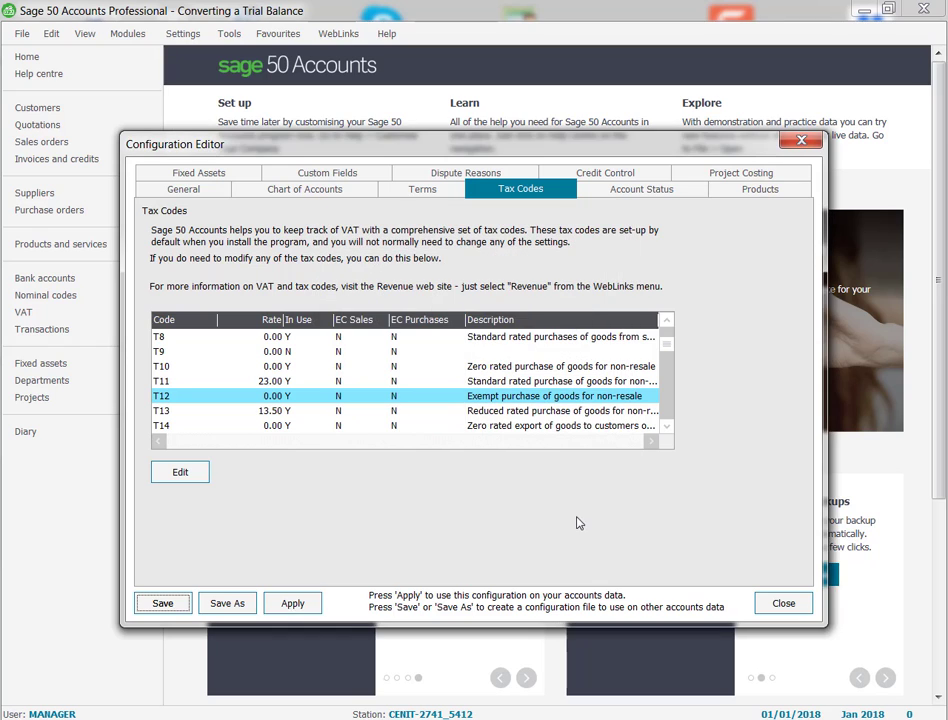
click(781, 604)
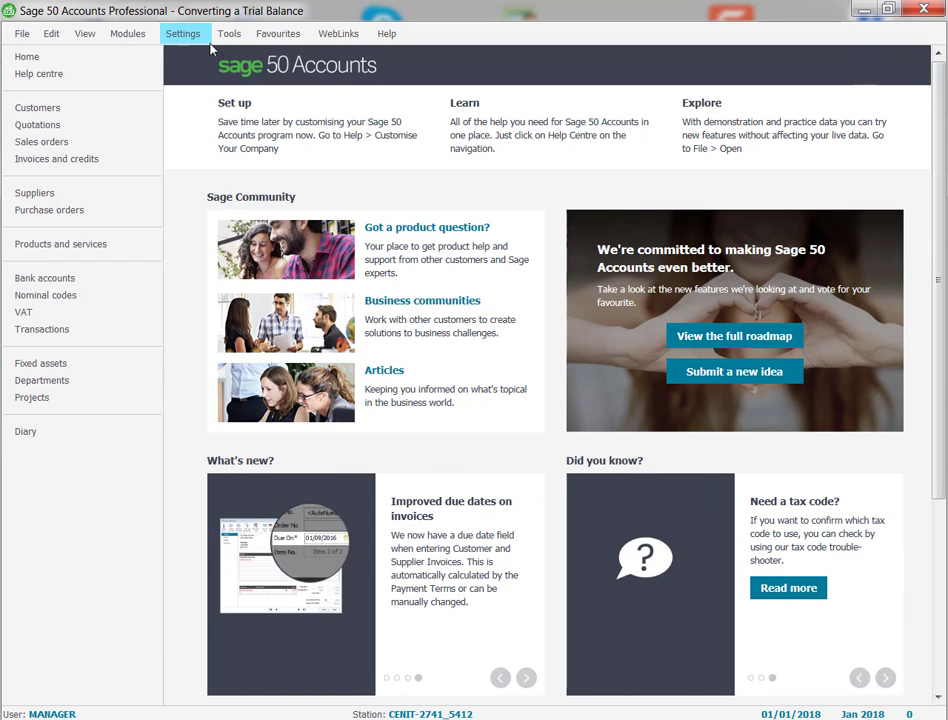
click(176, 35)
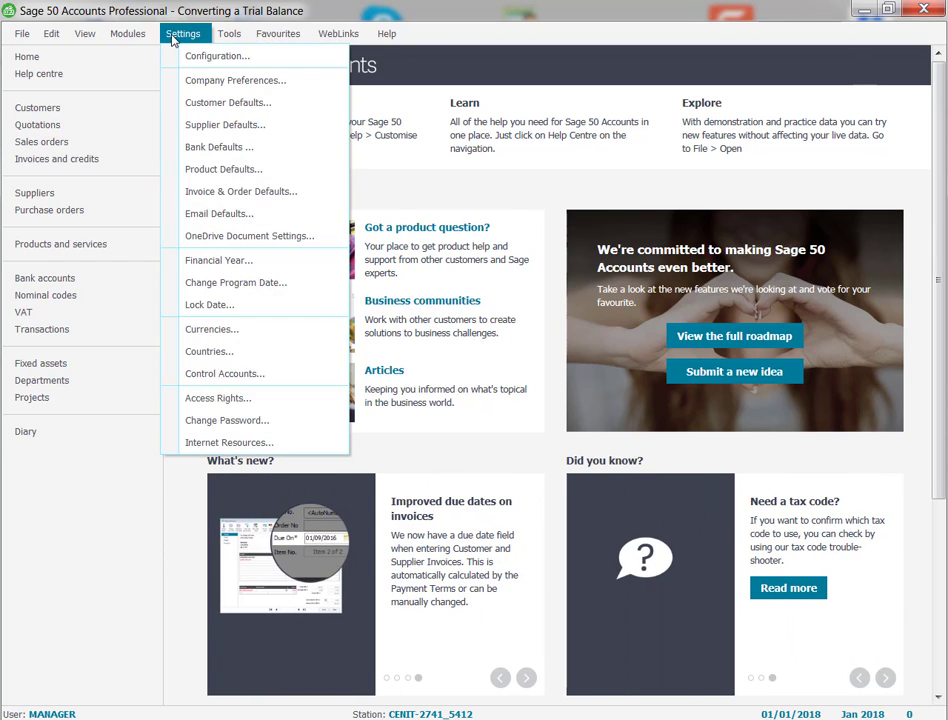
click(243, 280)
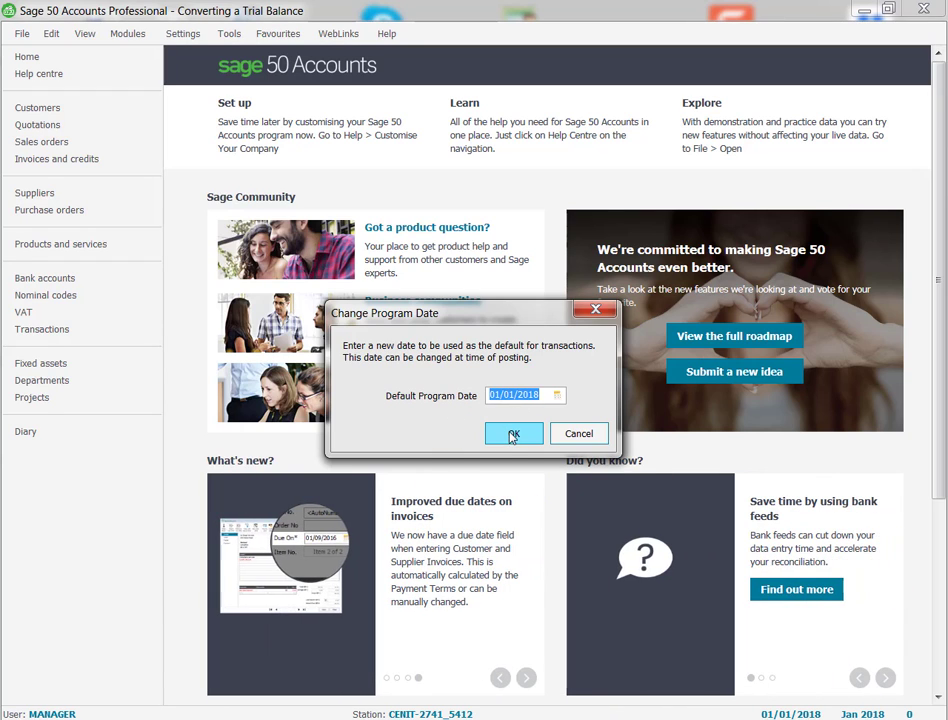
click(512, 434)
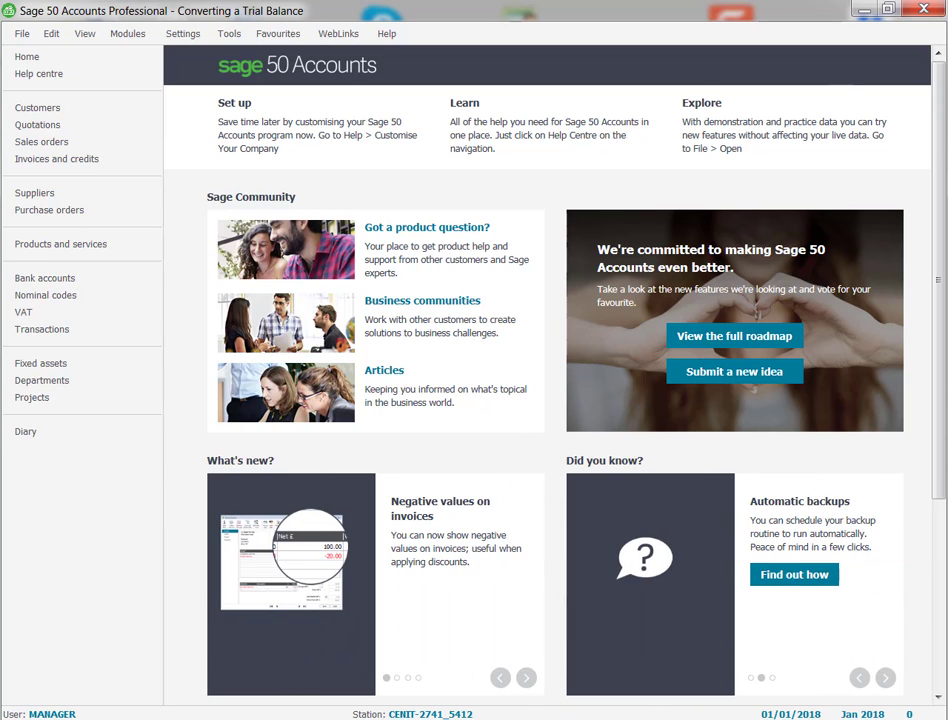
drag(946, 52, 306, 35)
Check the debtors total of 1650 on the listing and colour the trial balance's 1650 red.
click(896, 30)
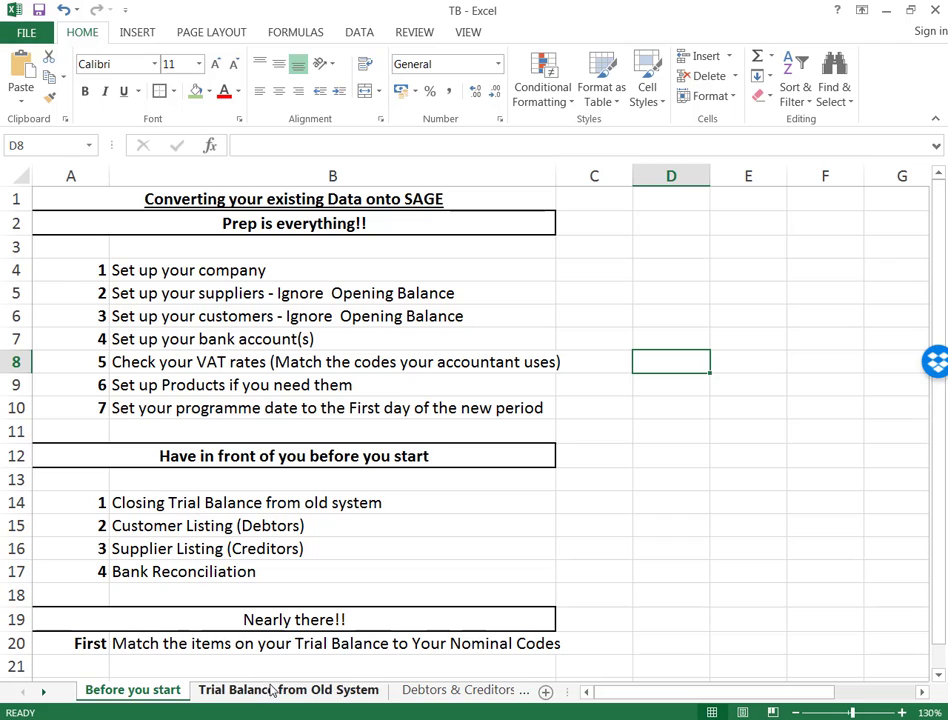
click(270, 690)
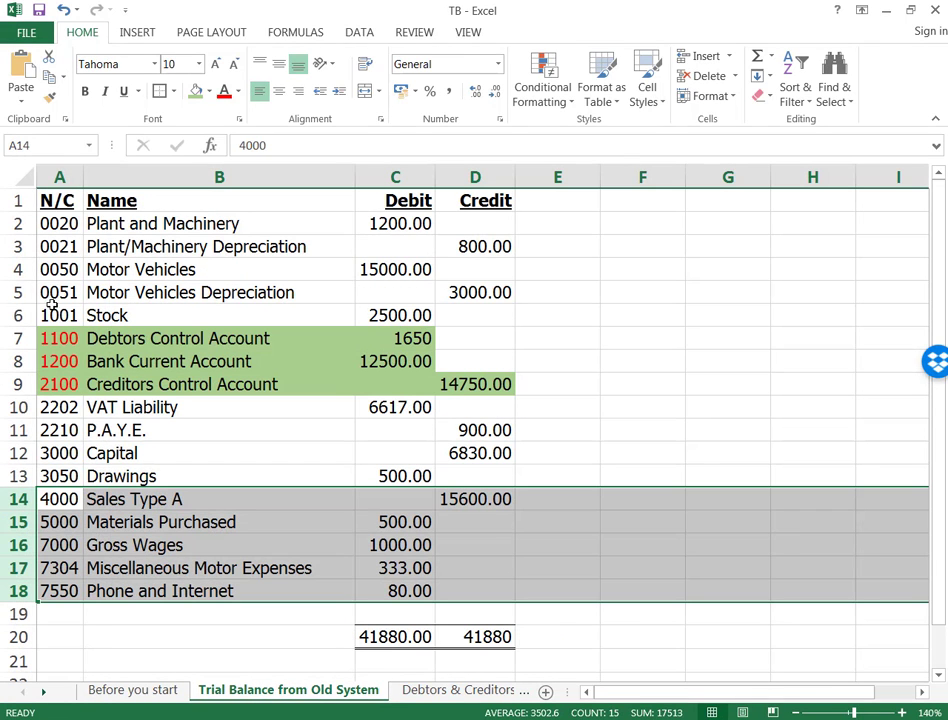
click(155, 627)
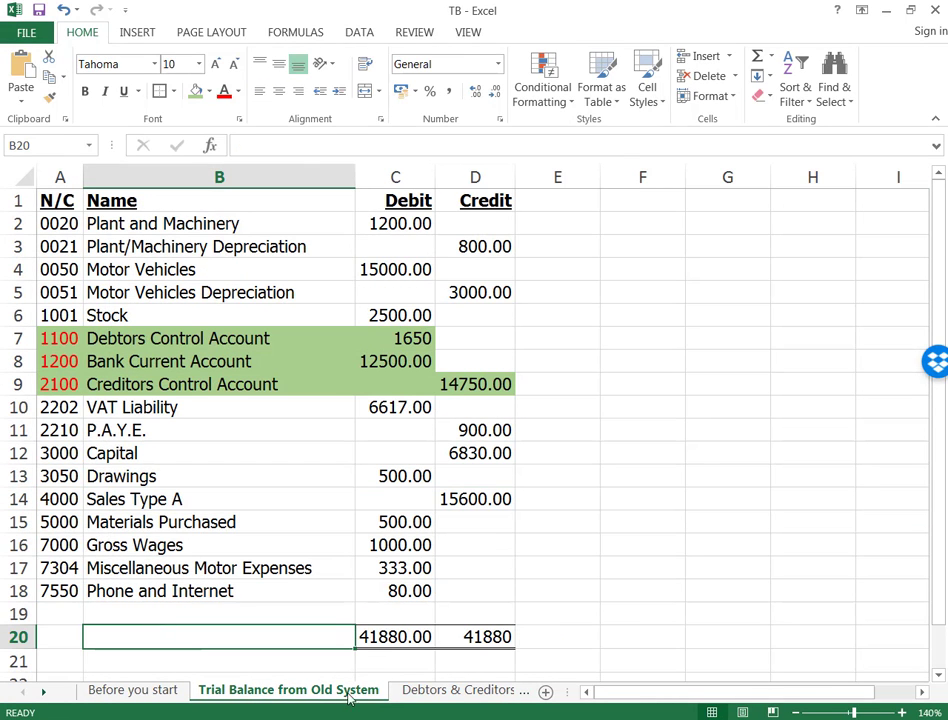
click(453, 692)
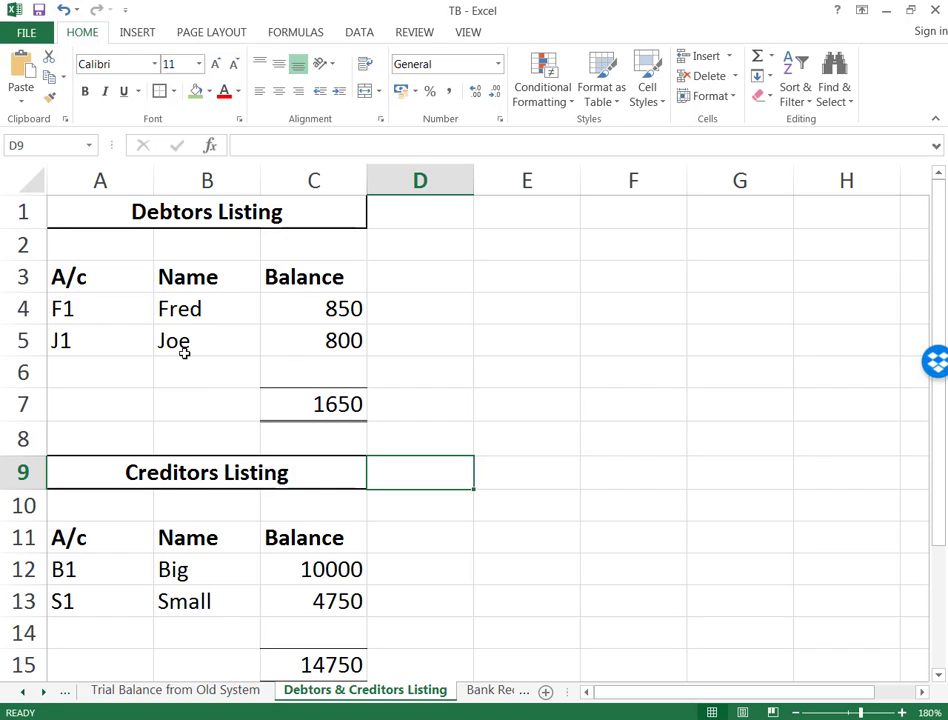
click(320, 404)
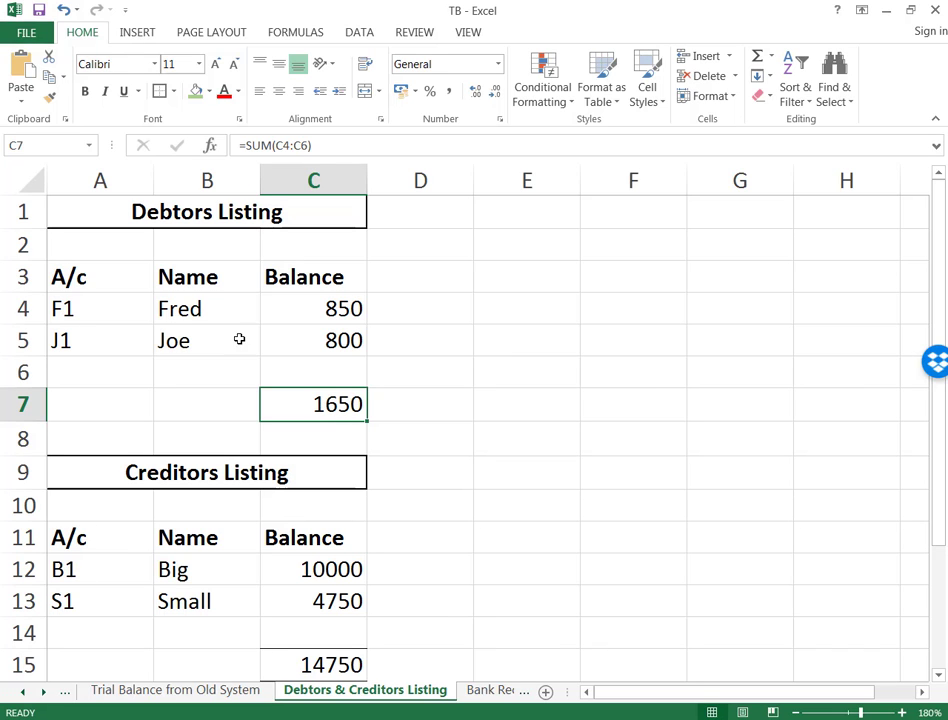
click(148, 694)
click(412, 338)
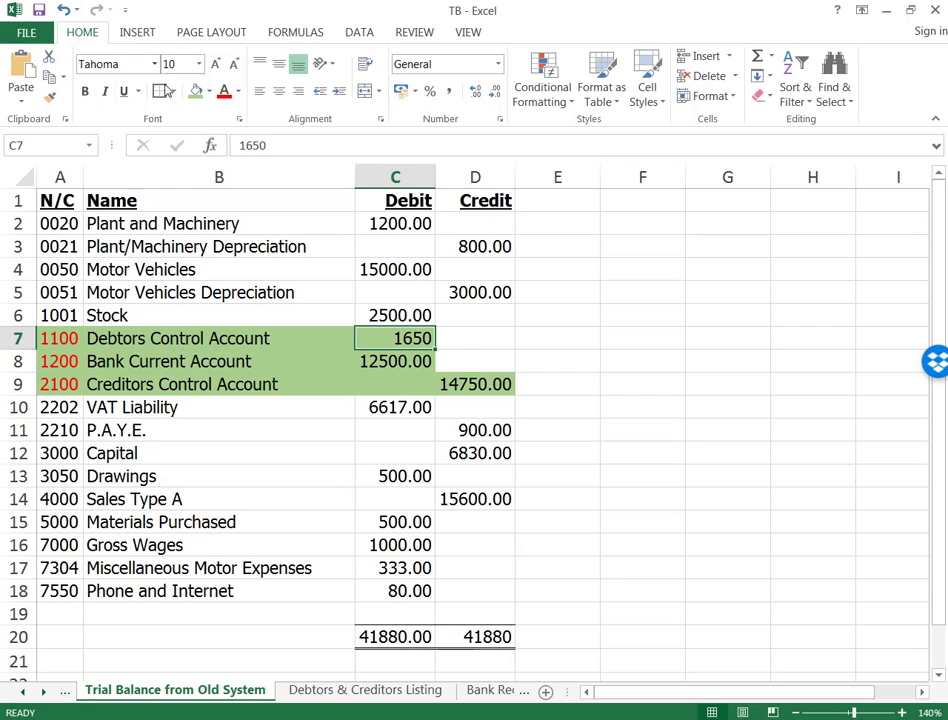
click(224, 91)
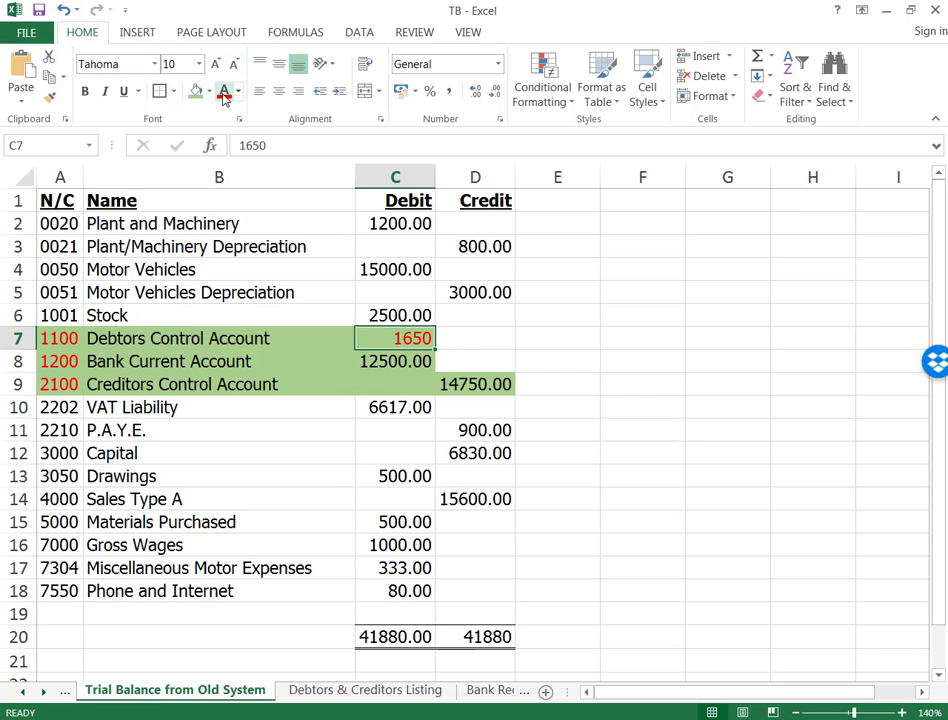
Check the creditors total of 14750 on the listing and colour the trial balance's 14750 red.
click(345, 690)
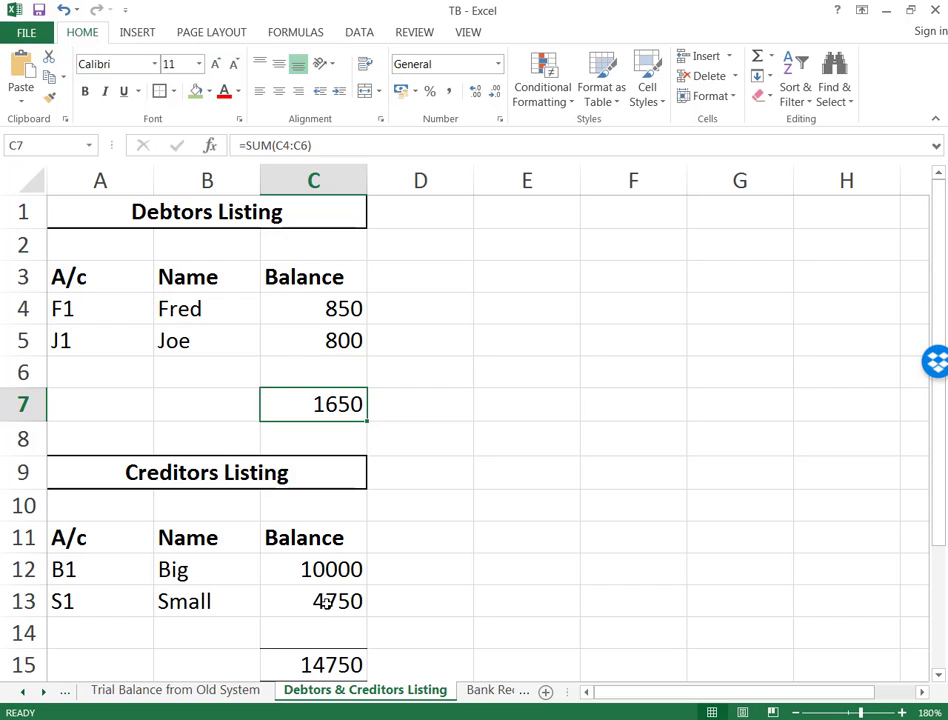
click(315, 665)
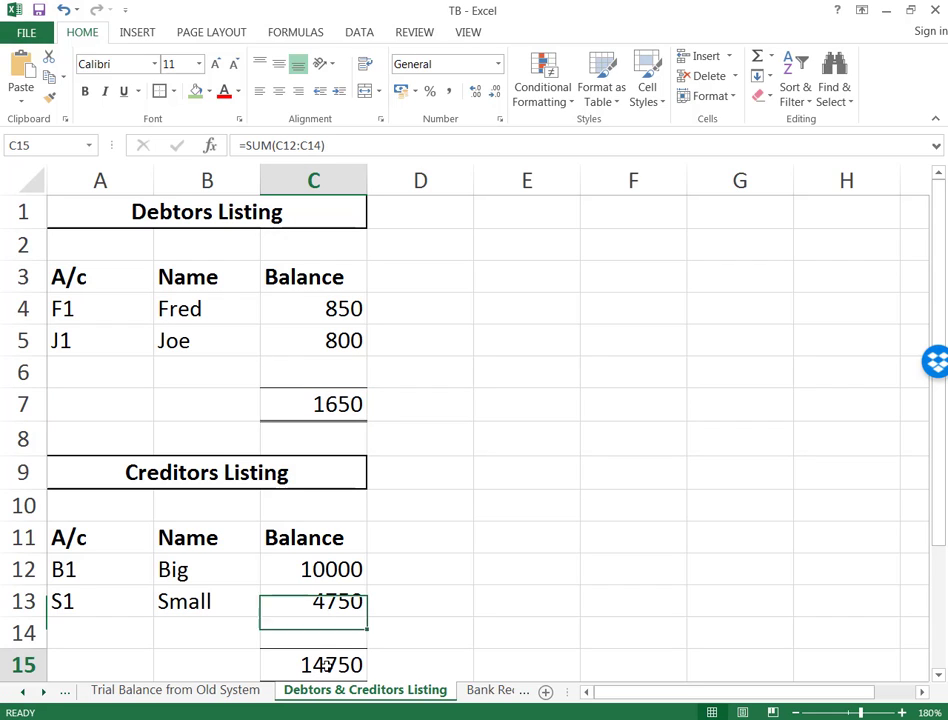
click(178, 692)
click(494, 388)
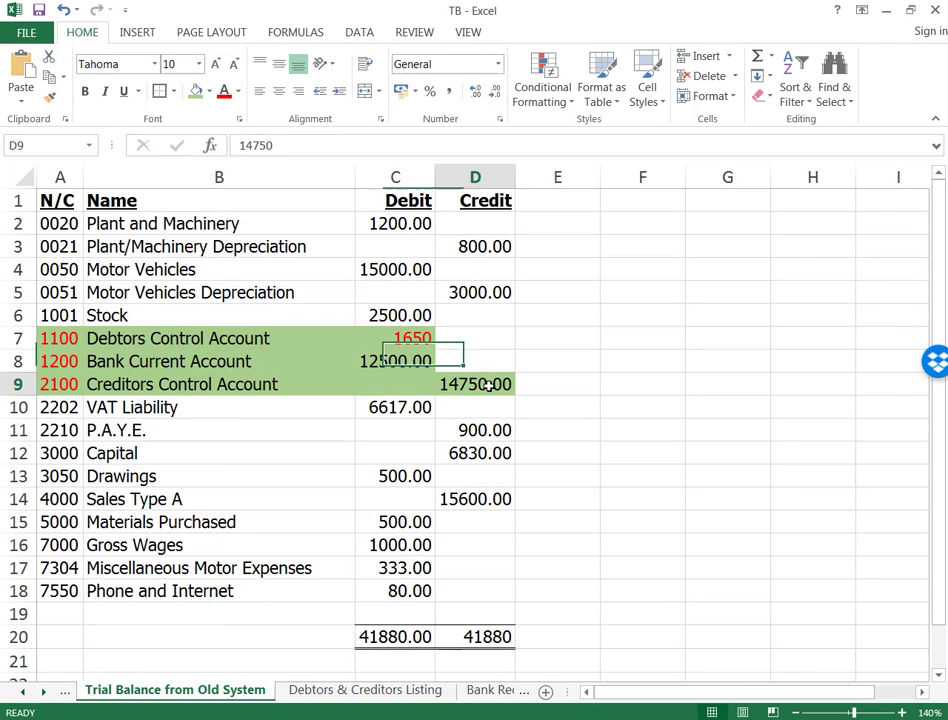
click(225, 91)
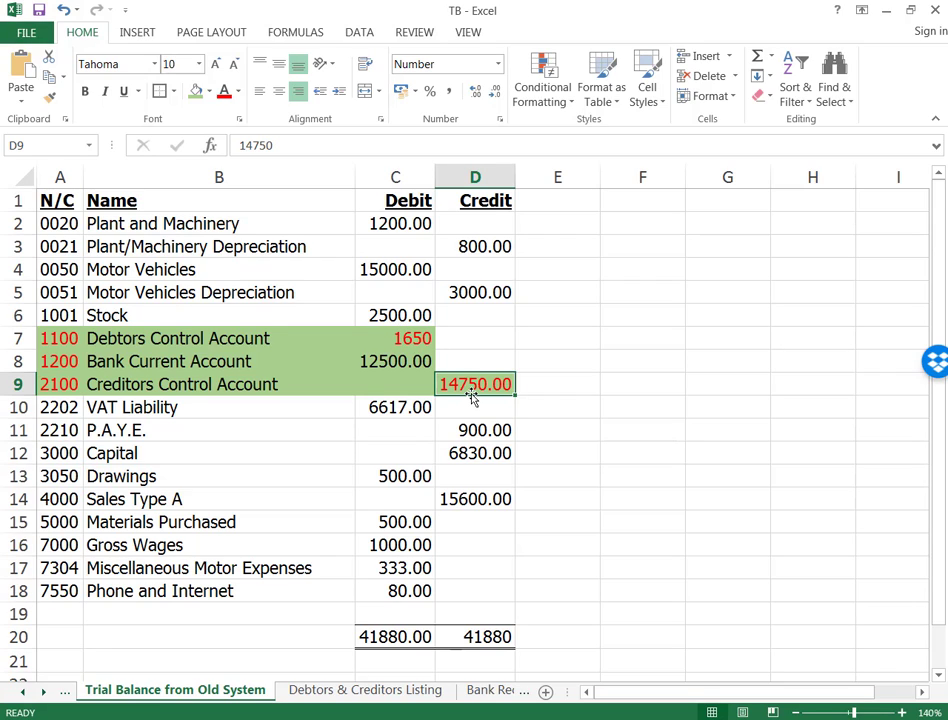
Scroll the sheet tabs and switch to the Before you start checklist.
double_click(207, 695)
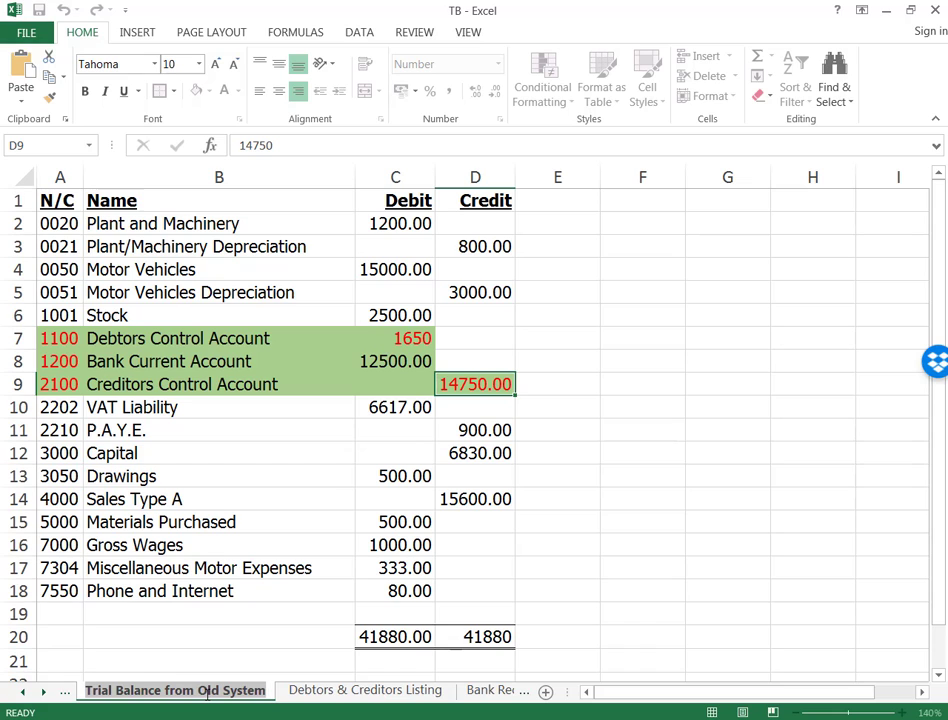
click(22, 692)
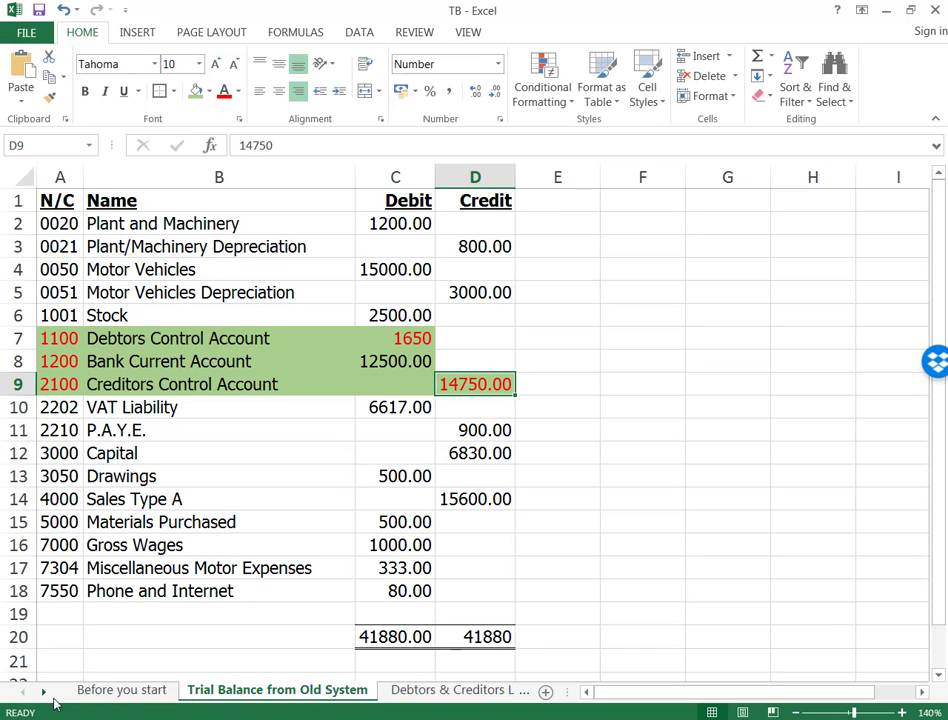
click(143, 692)
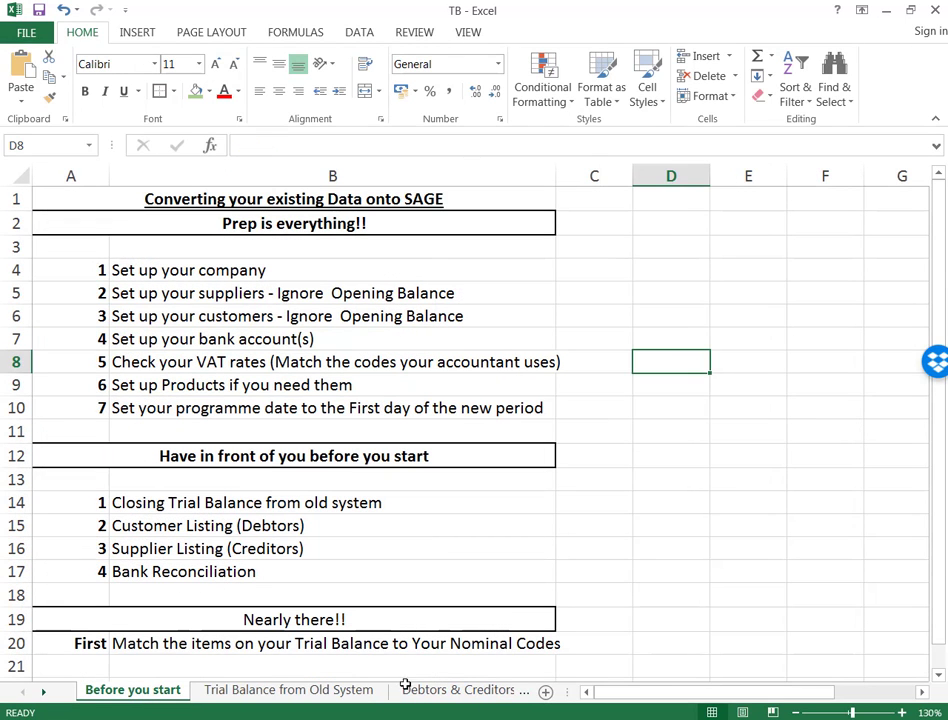
click(43, 692)
click(400, 690)
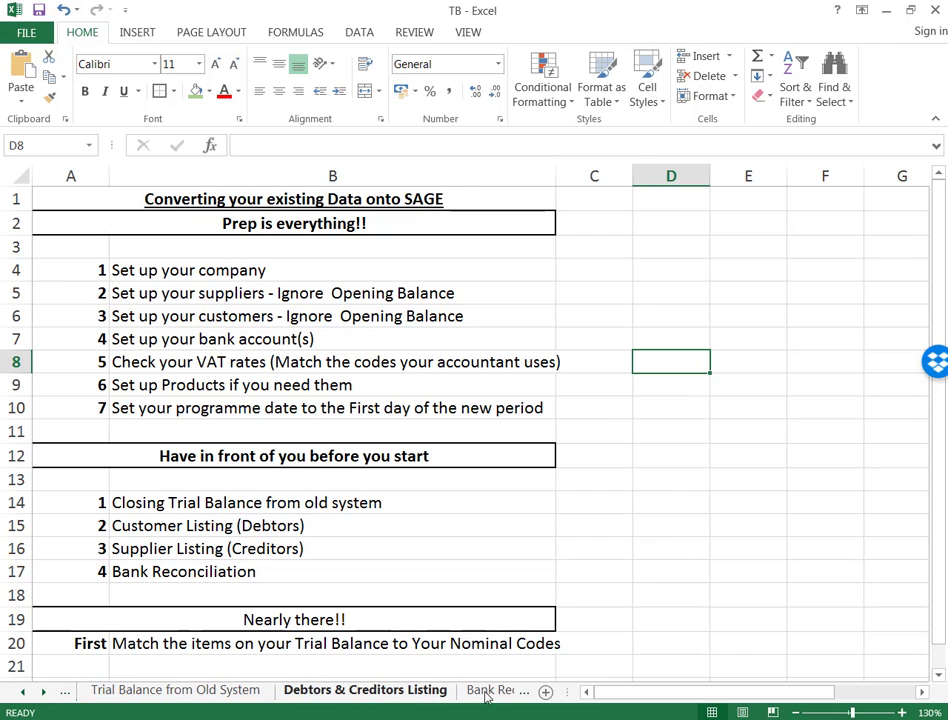
click(489, 692)
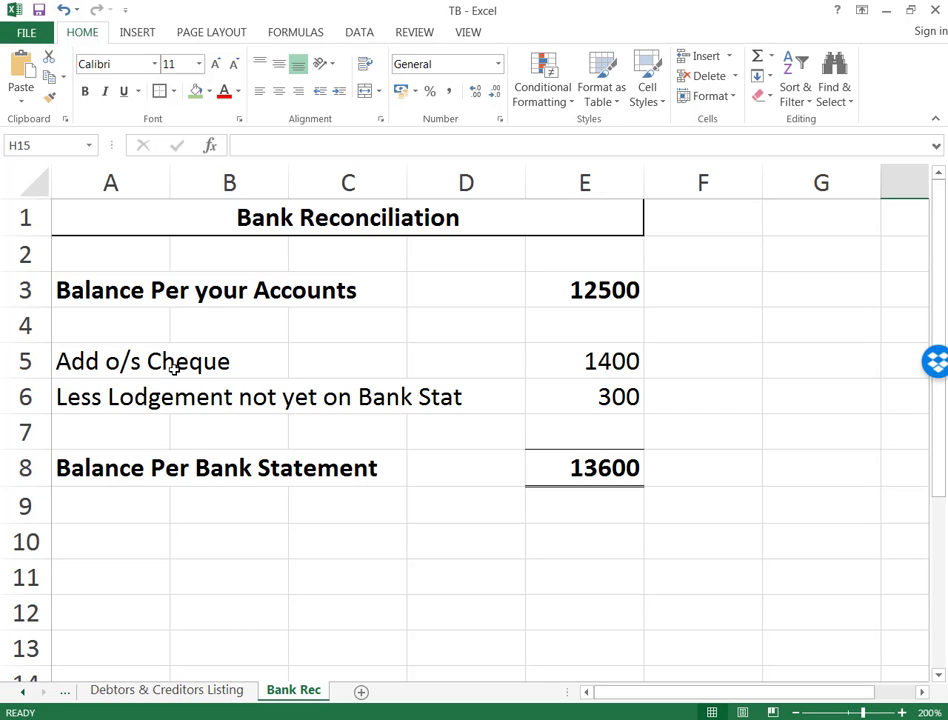
click(608, 364)
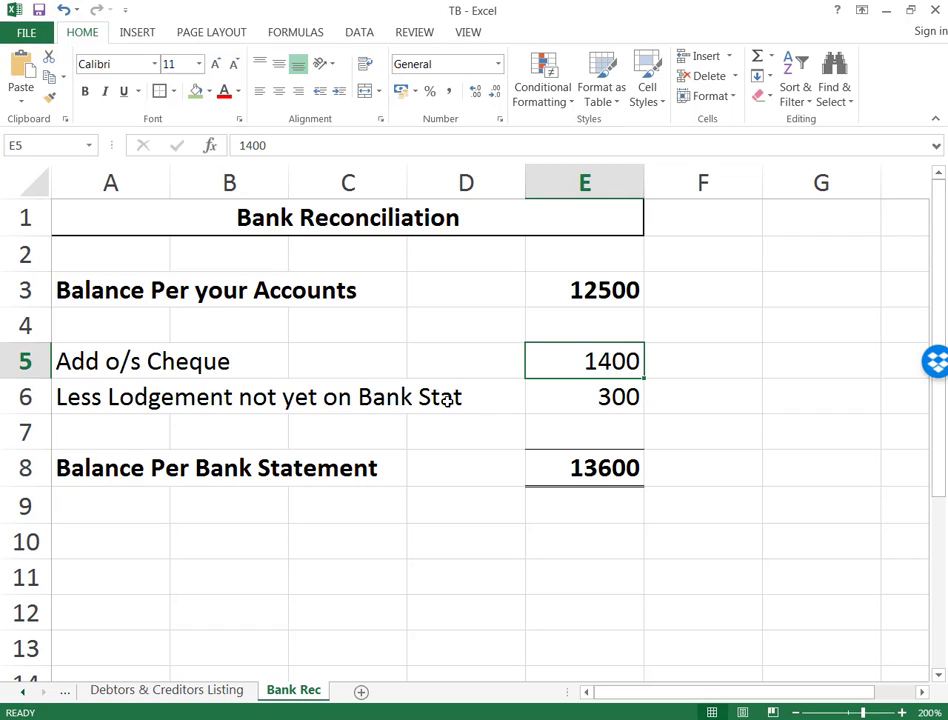
click(583, 397)
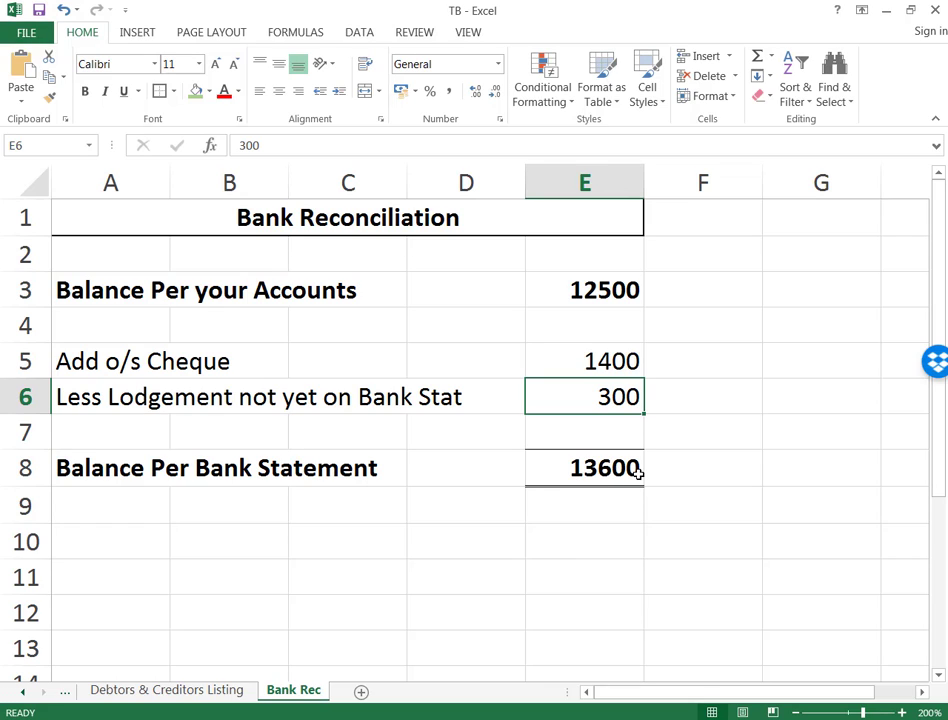
click(592, 289)
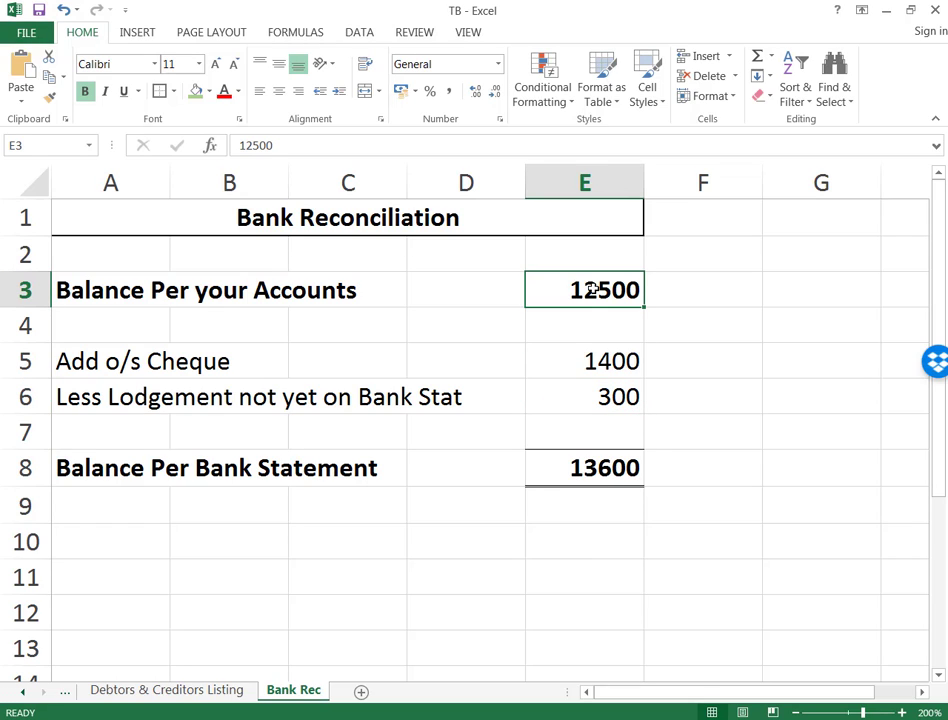
click(586, 470)
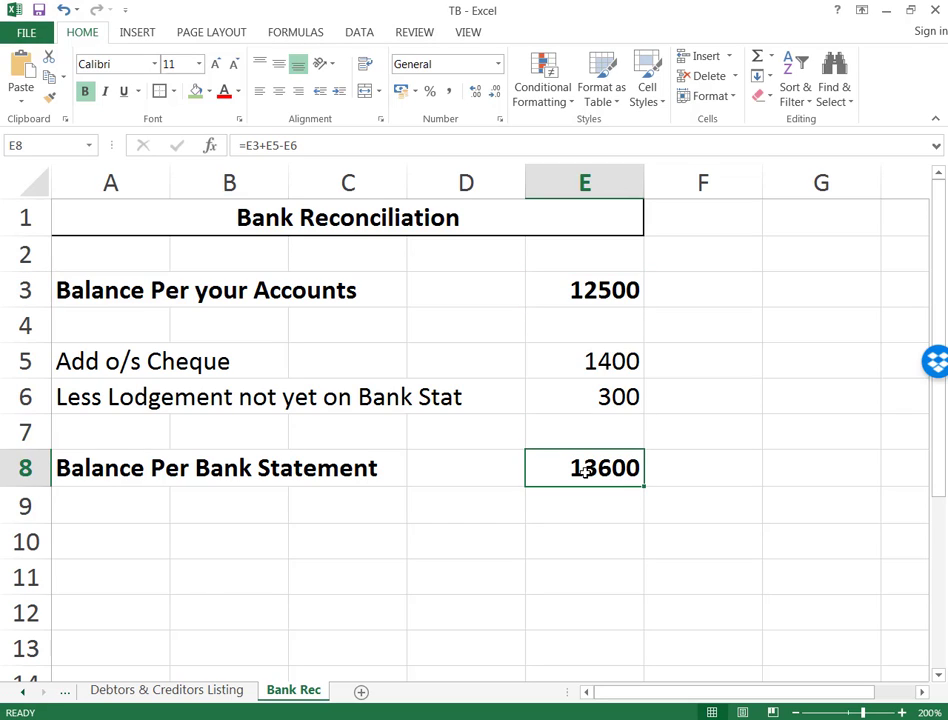
click(23, 691)
click(23, 691)
click(127, 689)
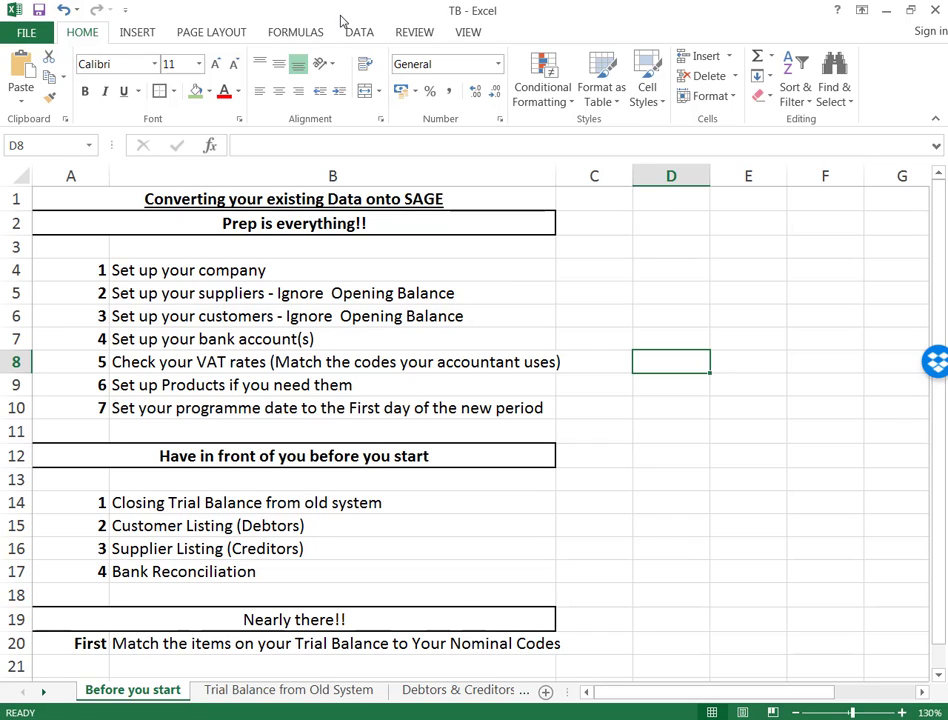
On the trial balance sheet, colour all text in control account rows 7–9 red.
click(257, 690)
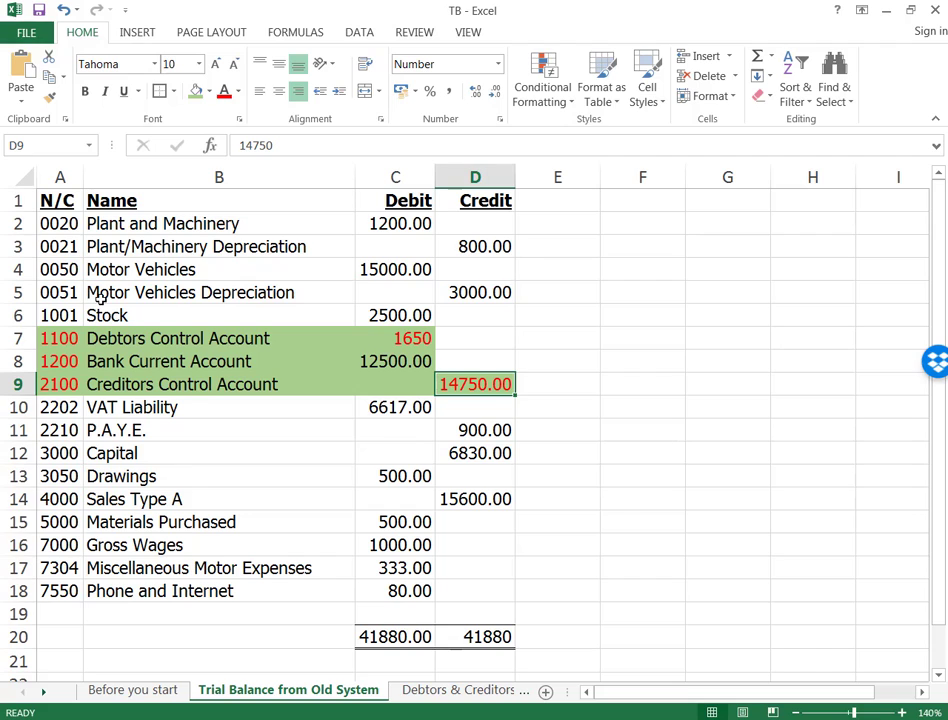
drag(4, 338, 3, 392)
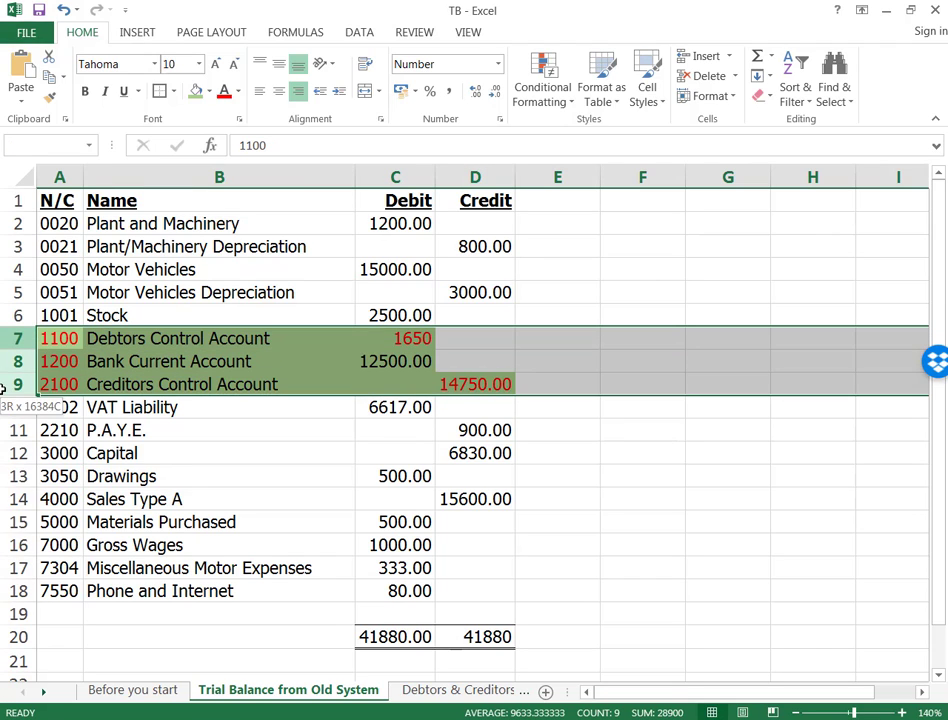
click(222, 92)
click(671, 498)
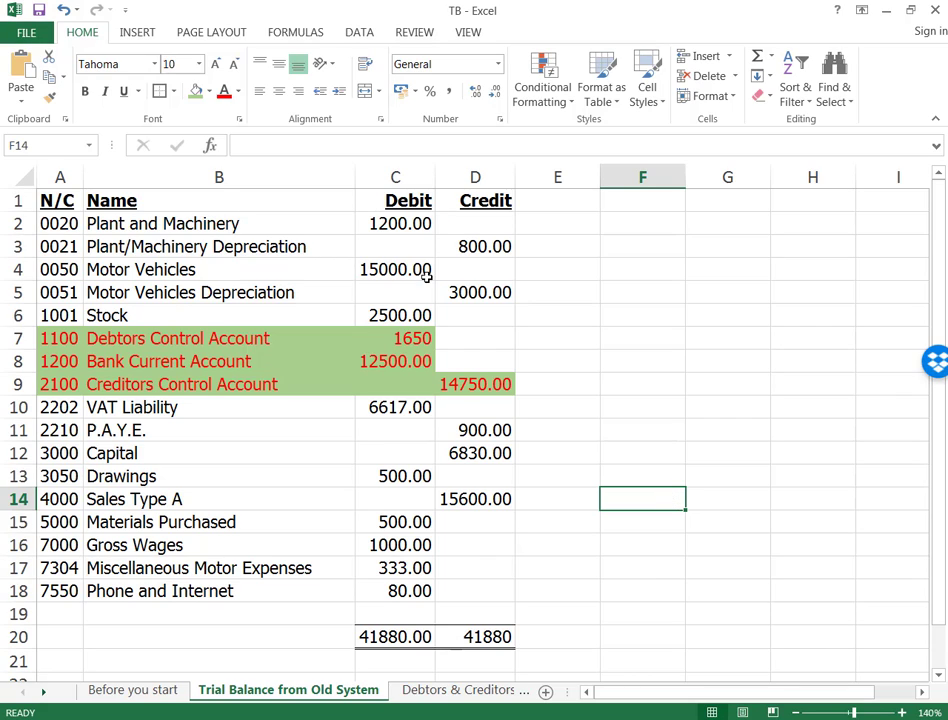
click(407, 339)
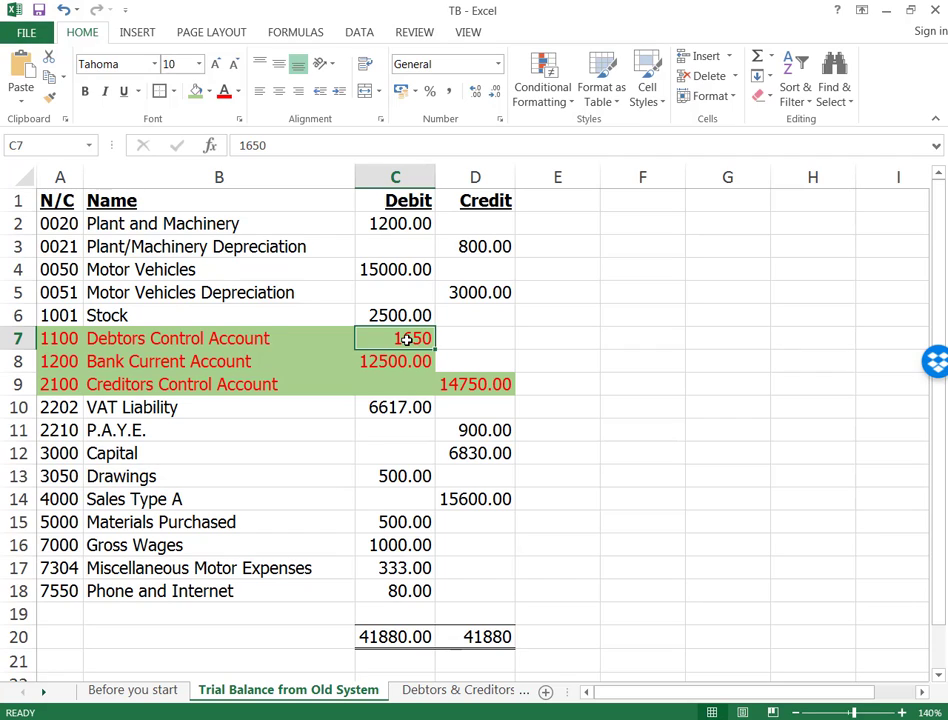
Change the N/C codes in A7, A8 and A9 to 9998, then show the Debtors & Creditors Listing sheet.
click(66, 338)
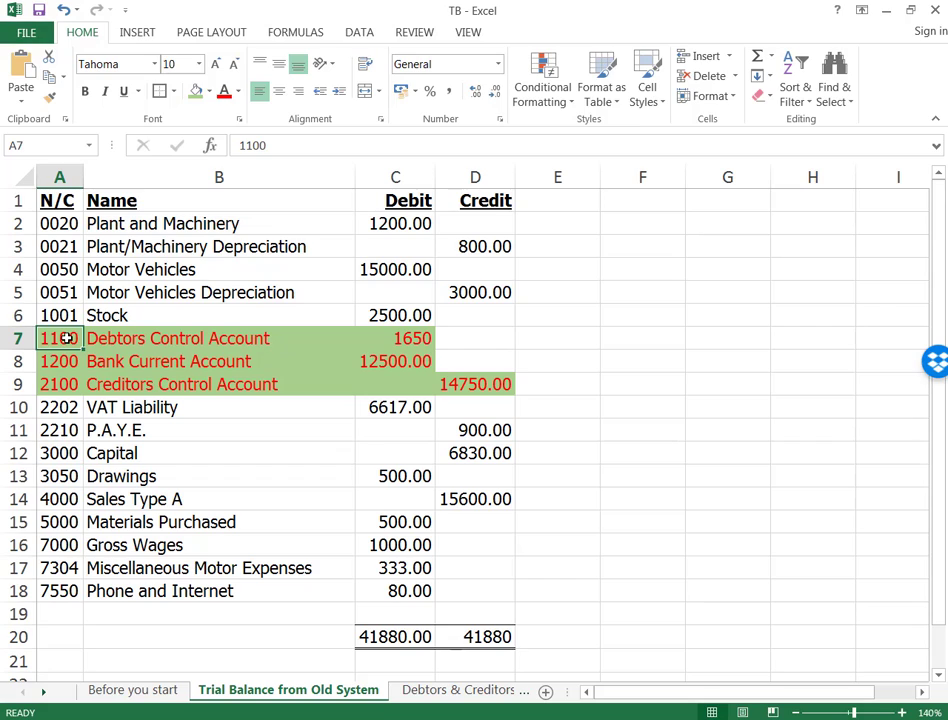
text(9998)
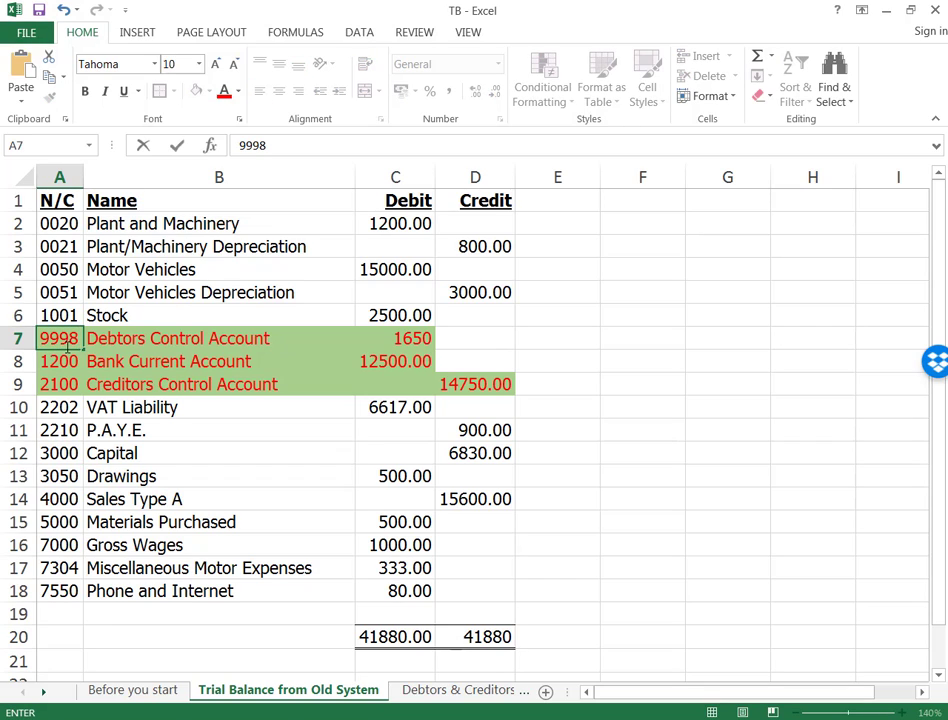
click(60, 361)
text(9998)
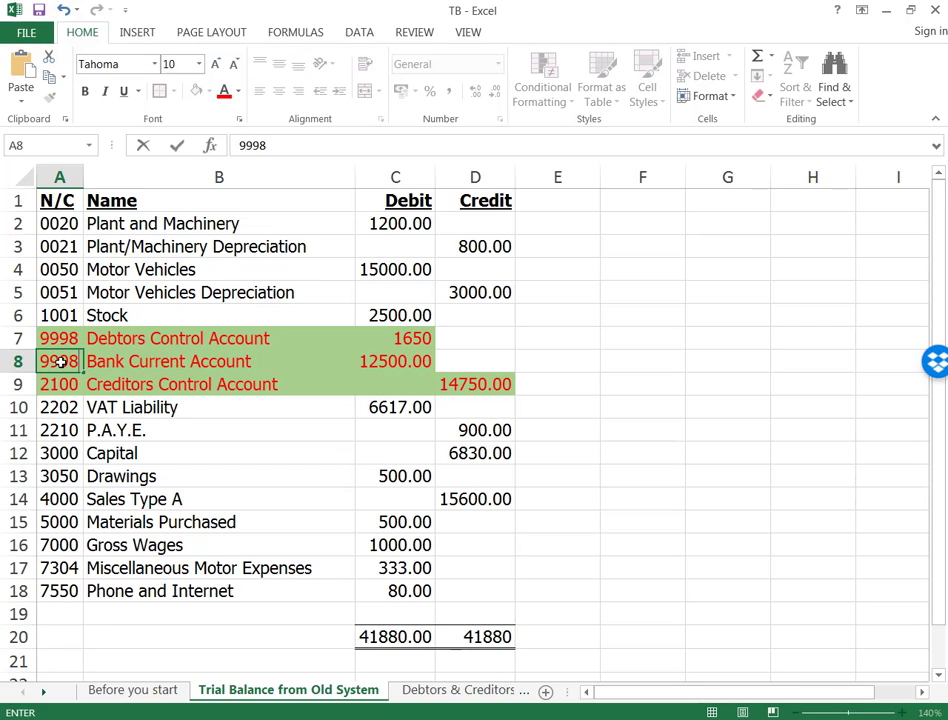
click(53, 386)
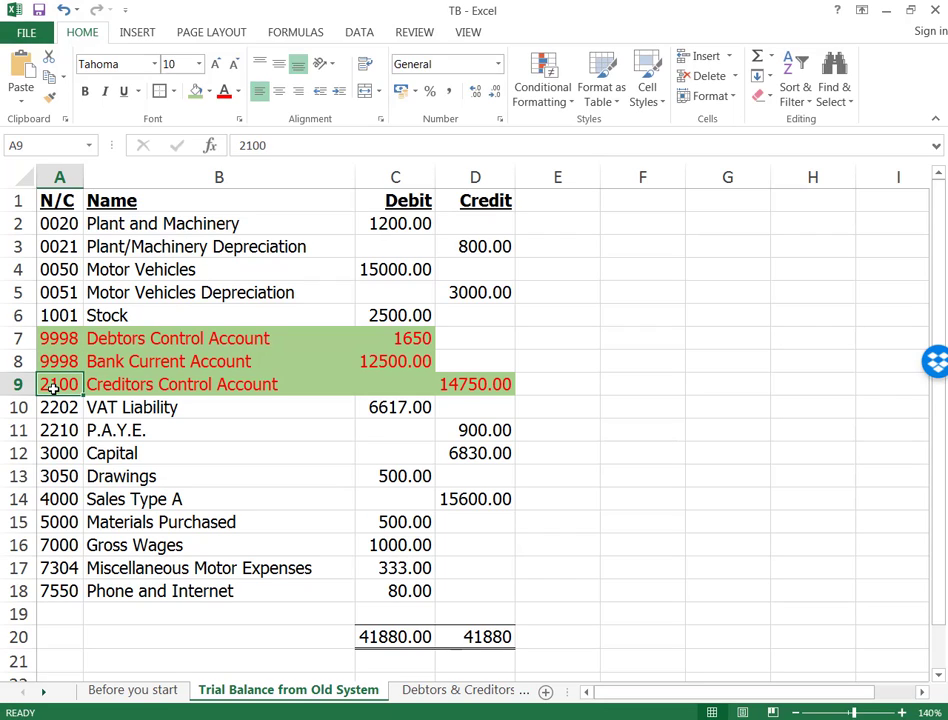
text(9998)
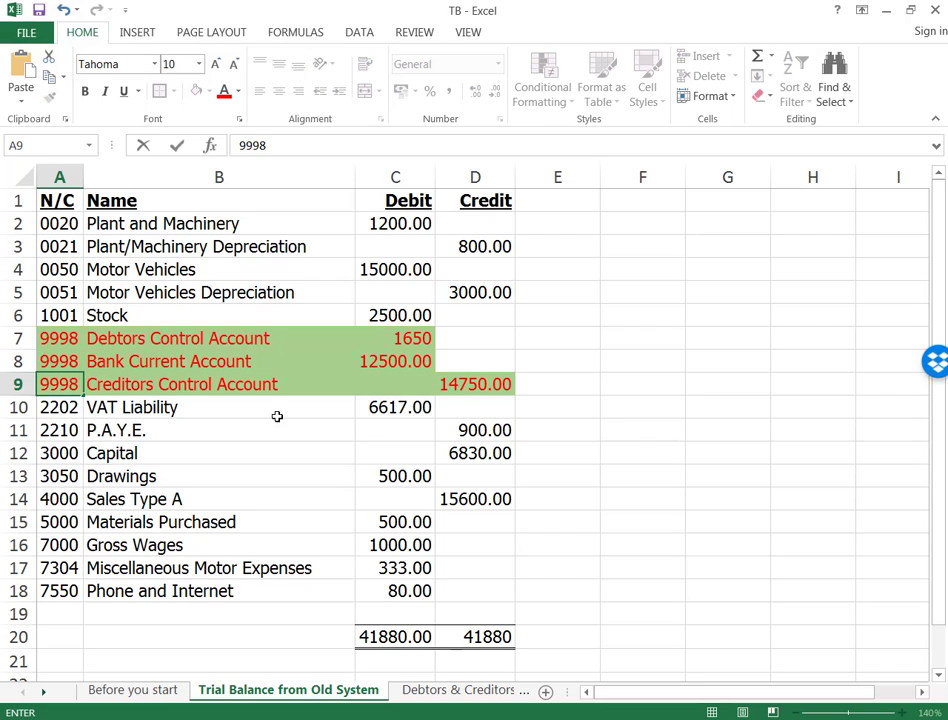
click(724, 459)
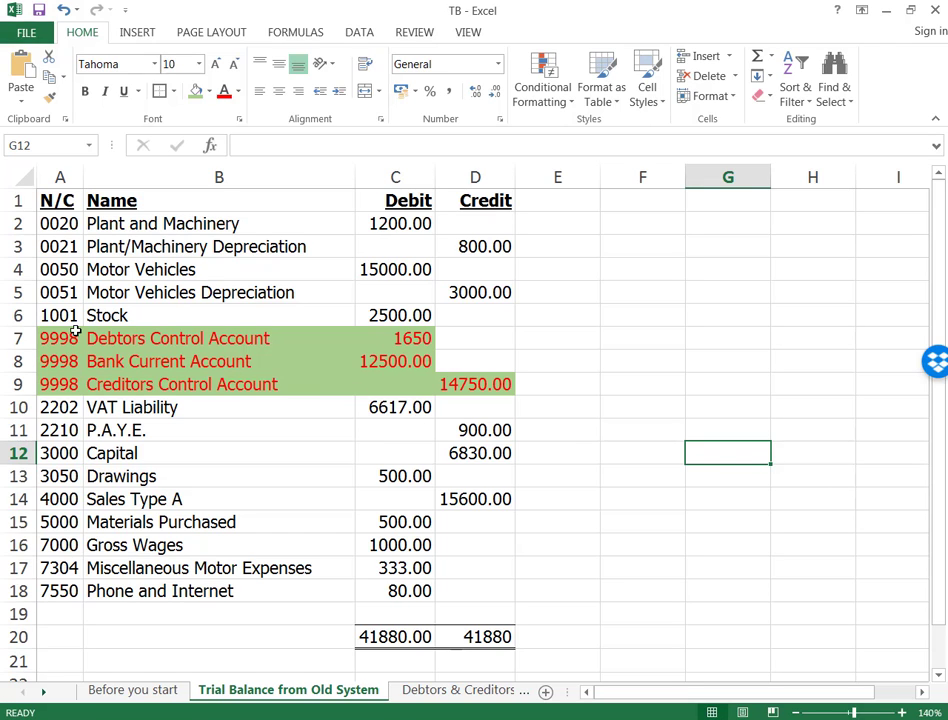
click(447, 695)
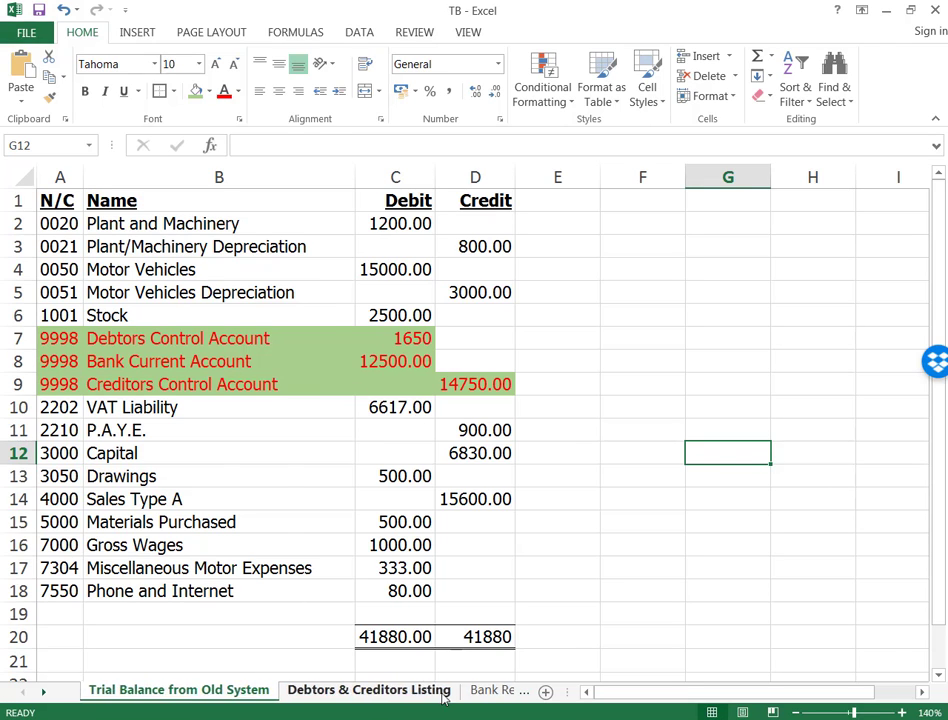
click(444, 695)
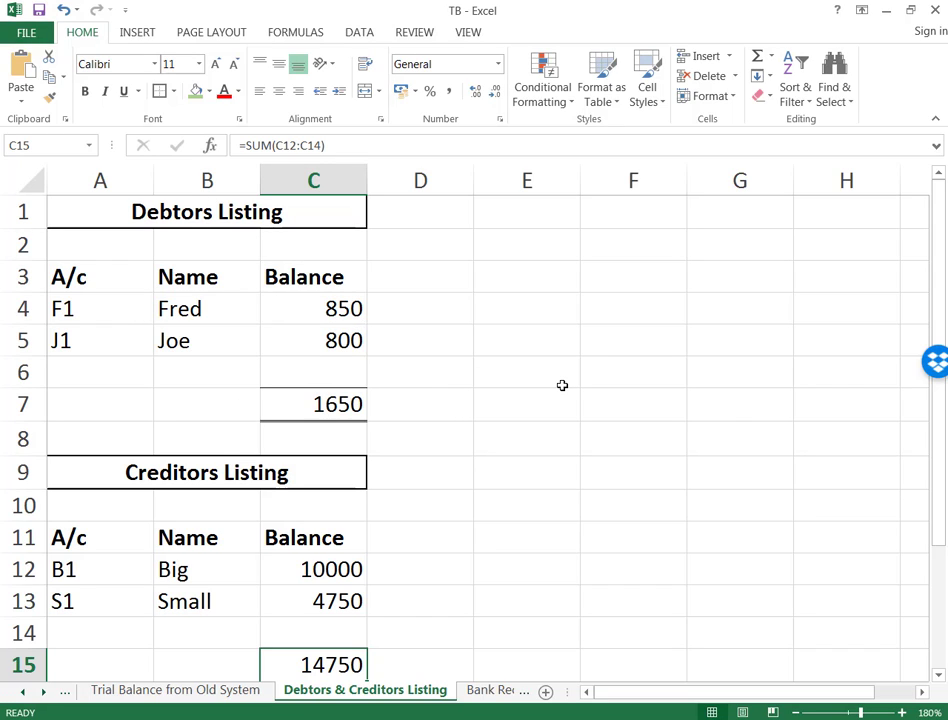
Review the Bank Rec sheet, then go back to the 'Trial Balance from Old System' sheet.
click(498, 690)
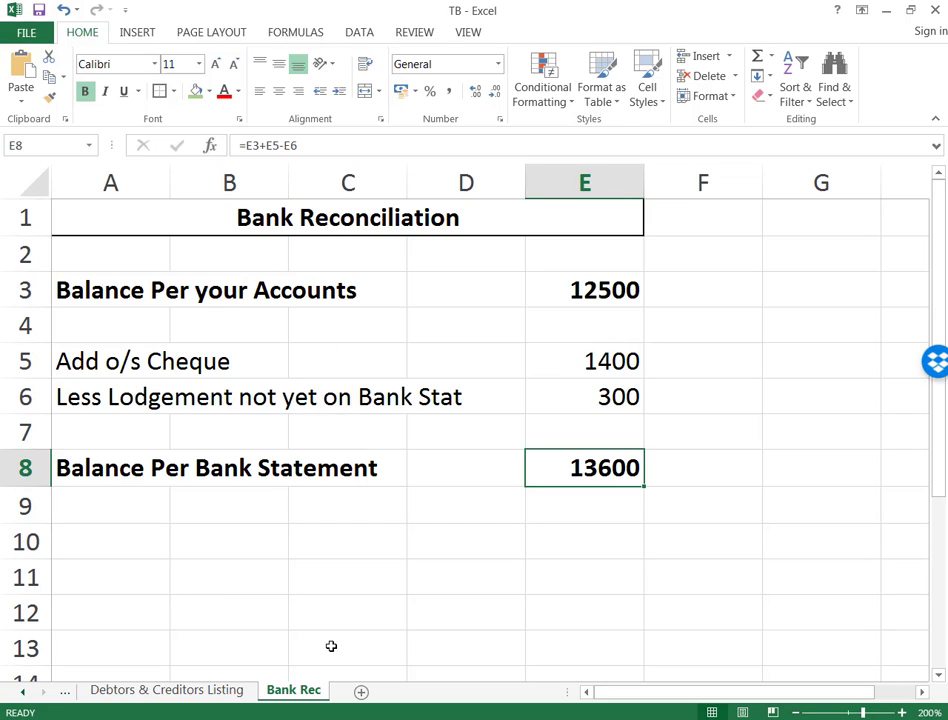
click(21, 692)
click(21, 692)
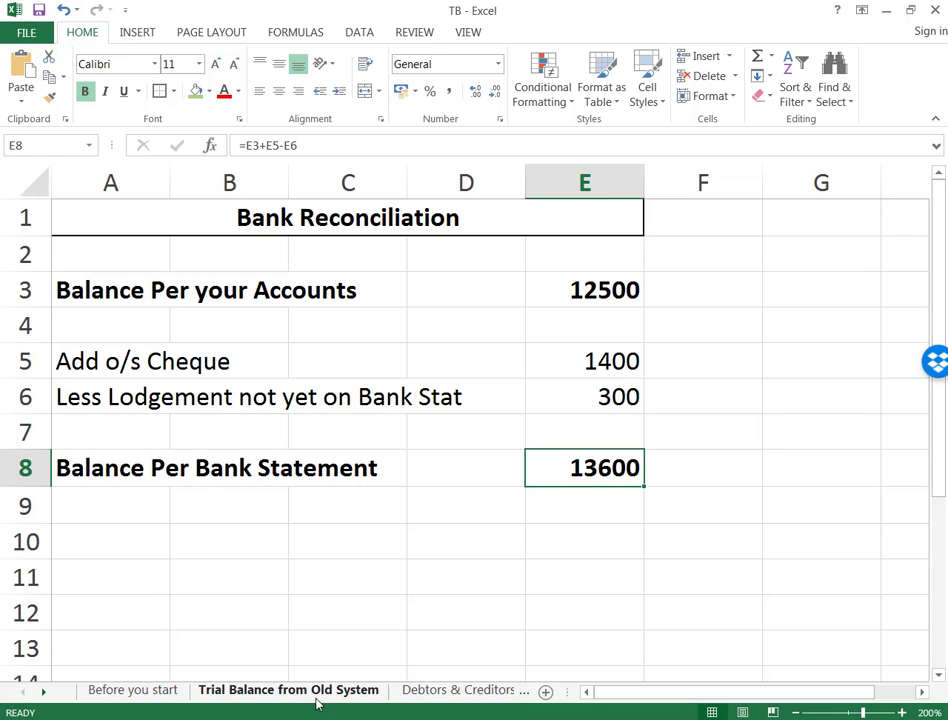
click(281, 698)
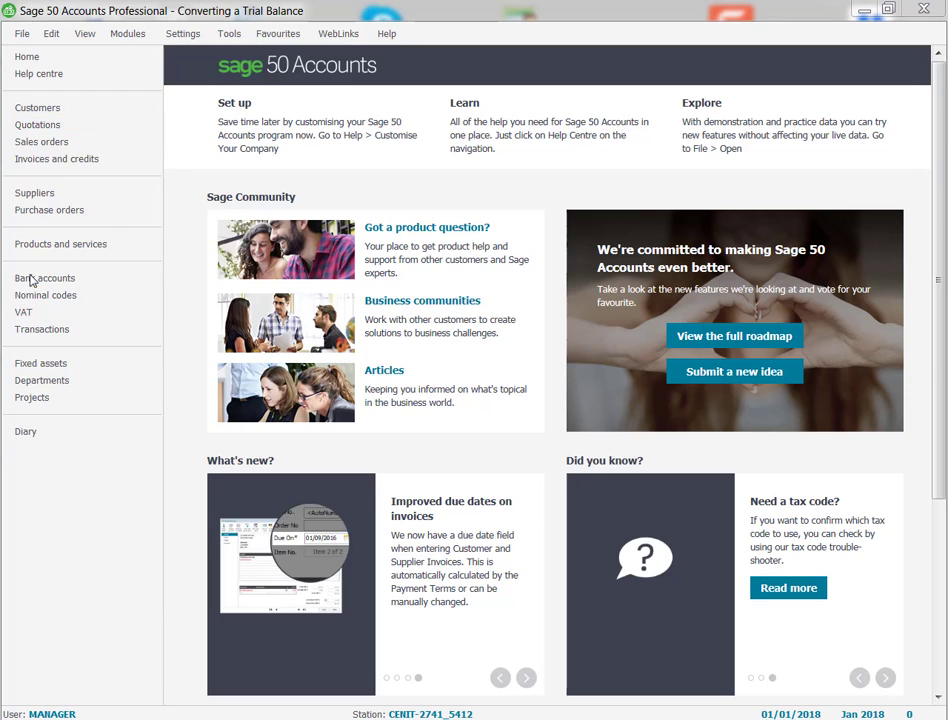
Show Sage's 165-record nominal codes list and compare it briefly with the Excel trial balance.
click(70, 298)
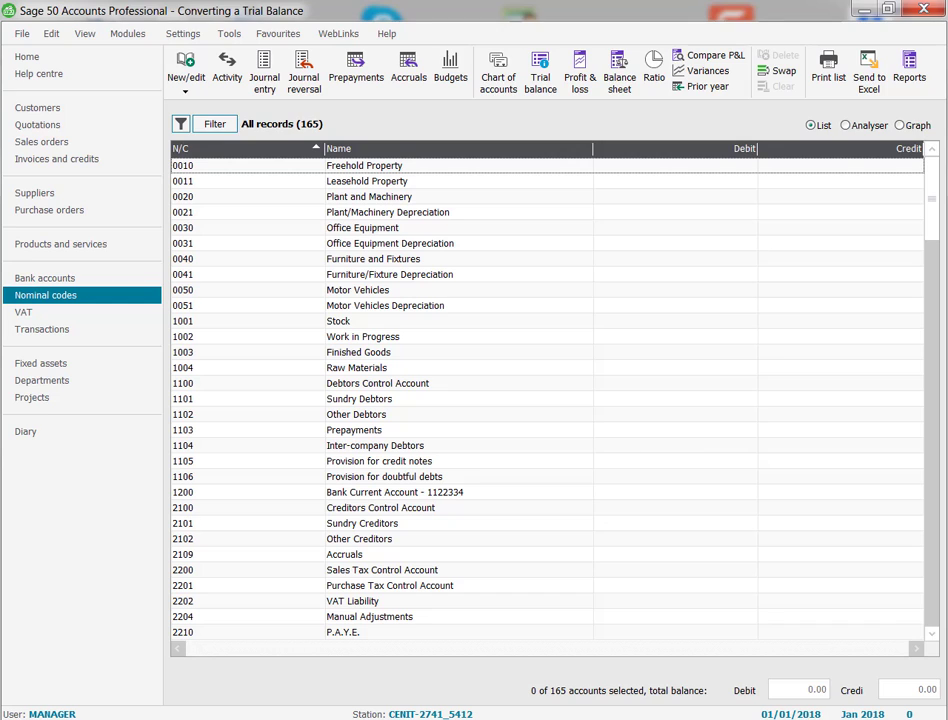
drag(947, 36, 591, 66)
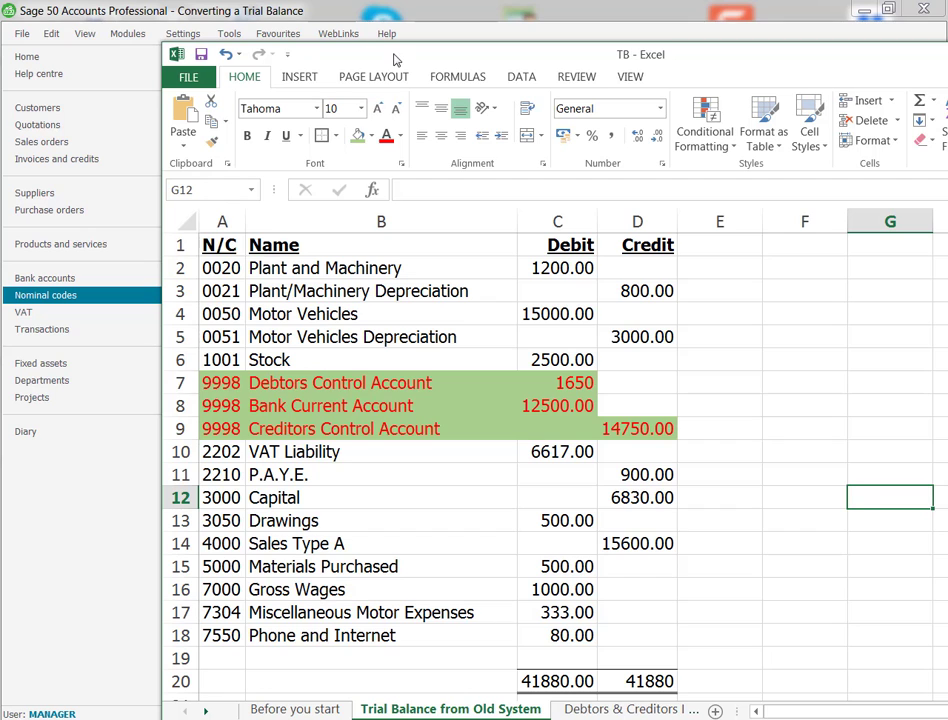
drag(599, 55, 947, 78)
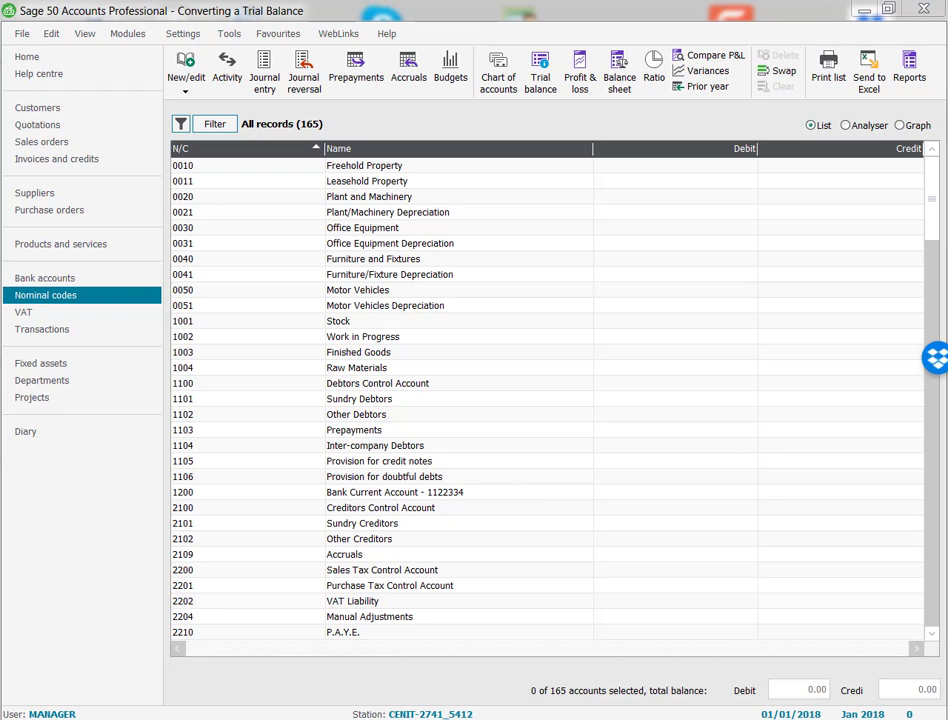
Select nominal codes 0020, 0021, 0050, 0051, 1001, 2202, 2210, 3000, 3050 and 4000.
click(222, 199)
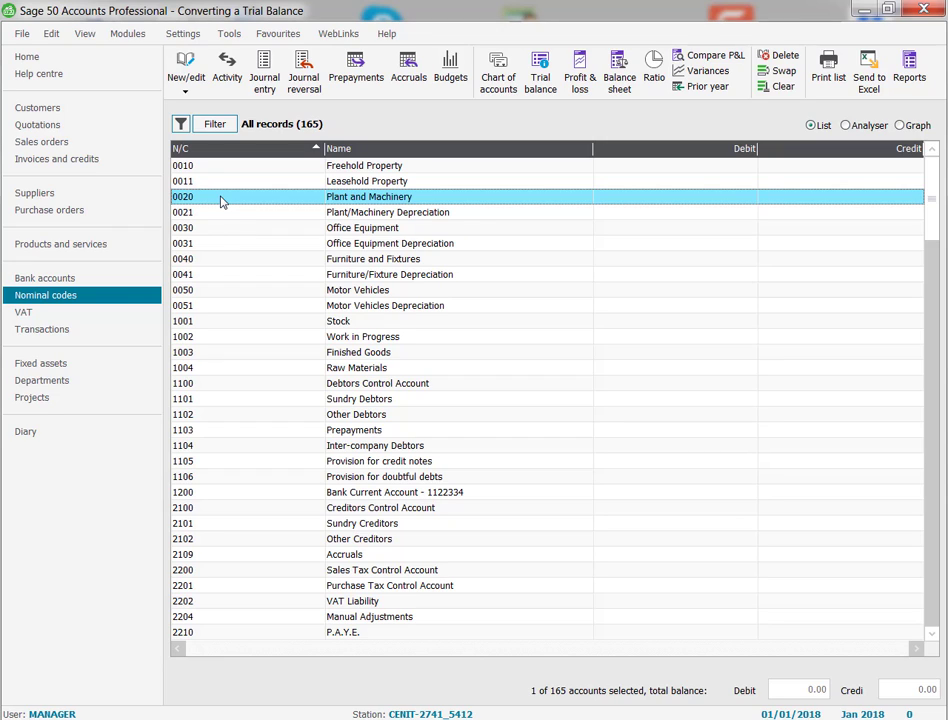
click(222, 213)
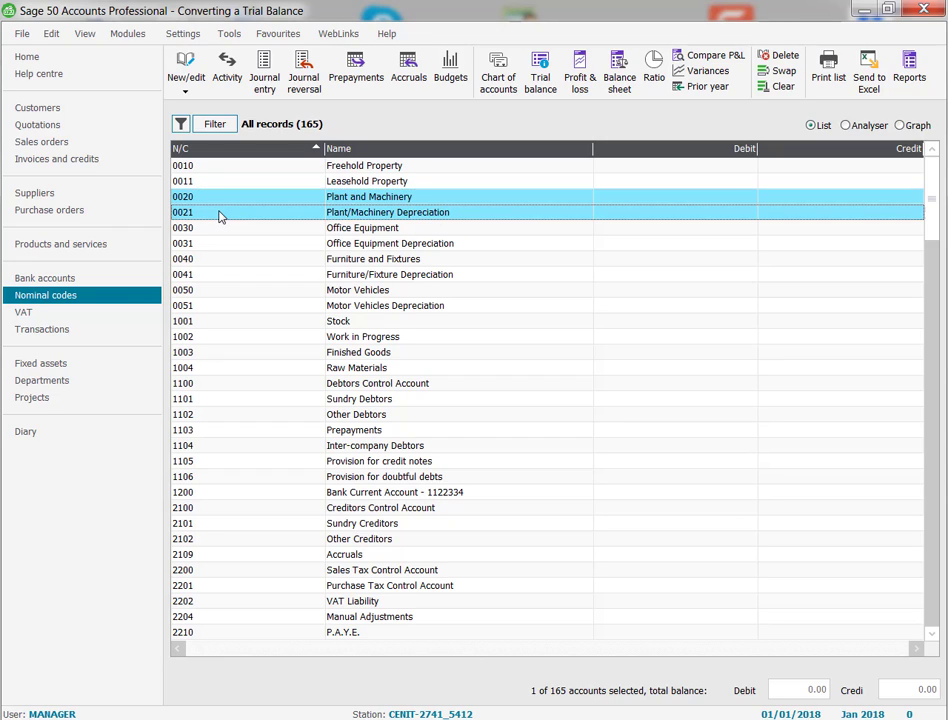
click(206, 291)
click(200, 306)
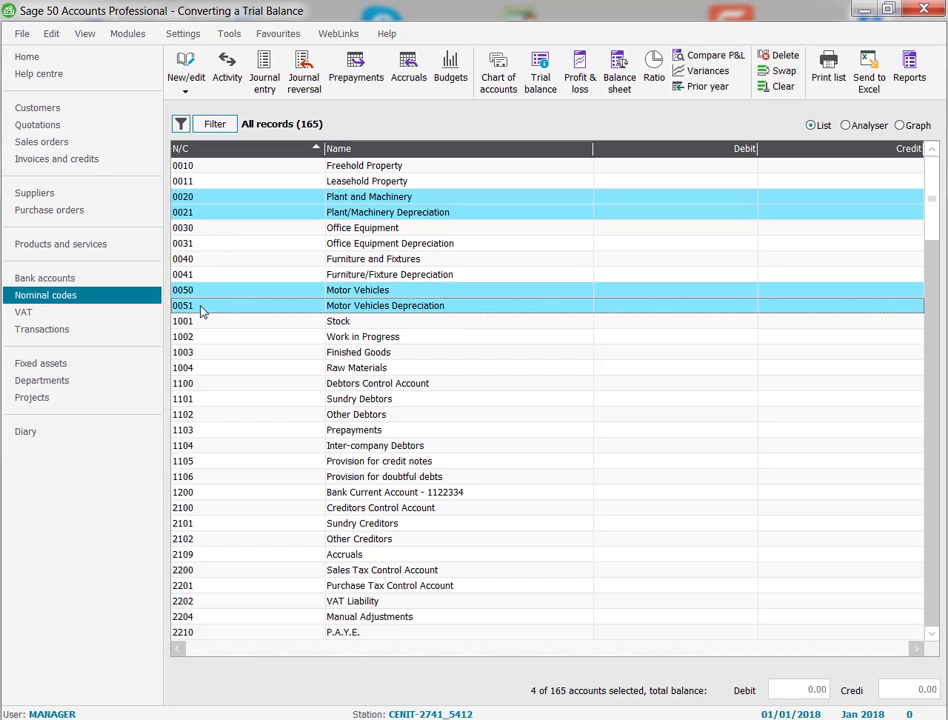
click(209, 325)
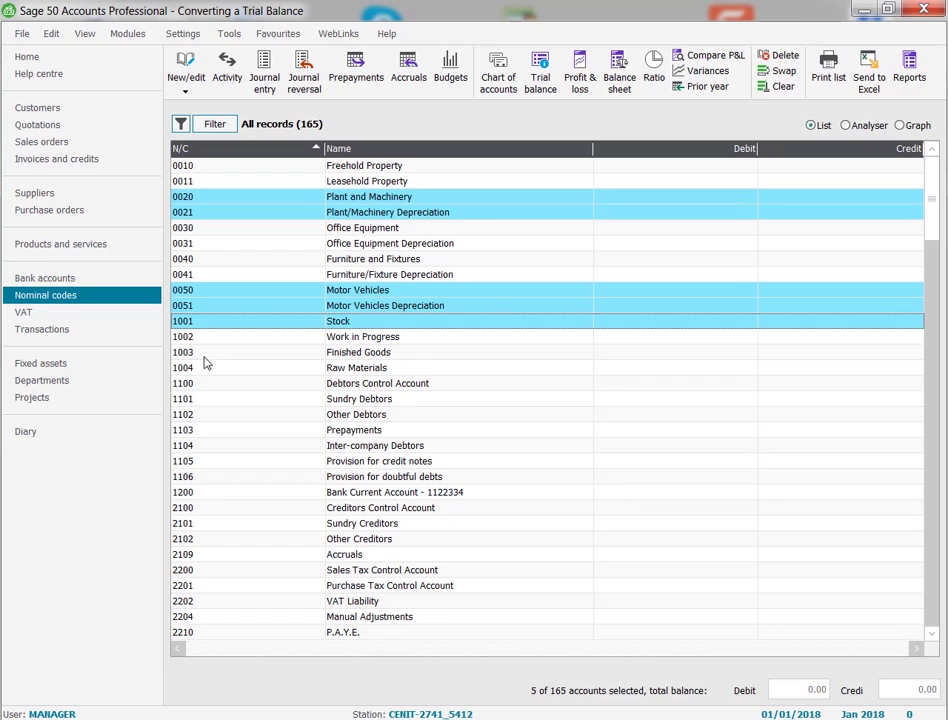
click(206, 602)
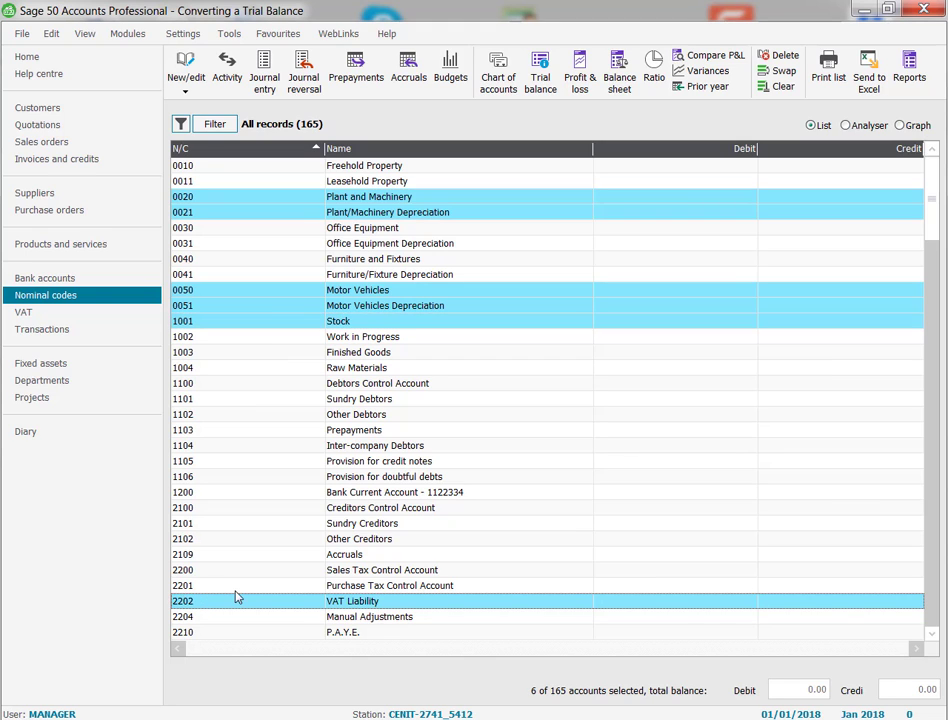
scroll(935, 640, down, 3)
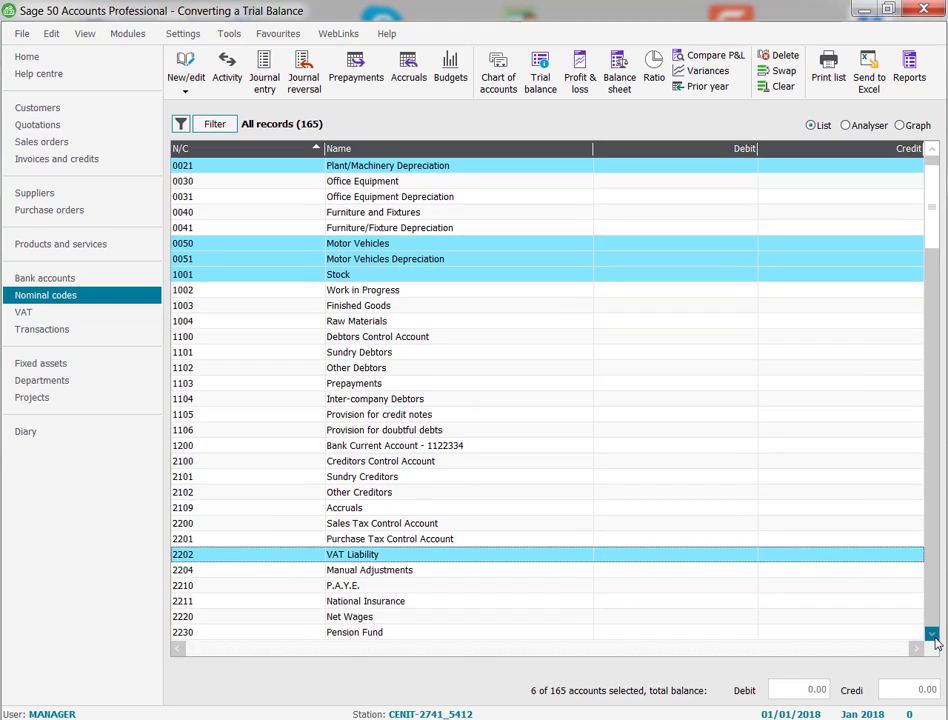
click(323, 508)
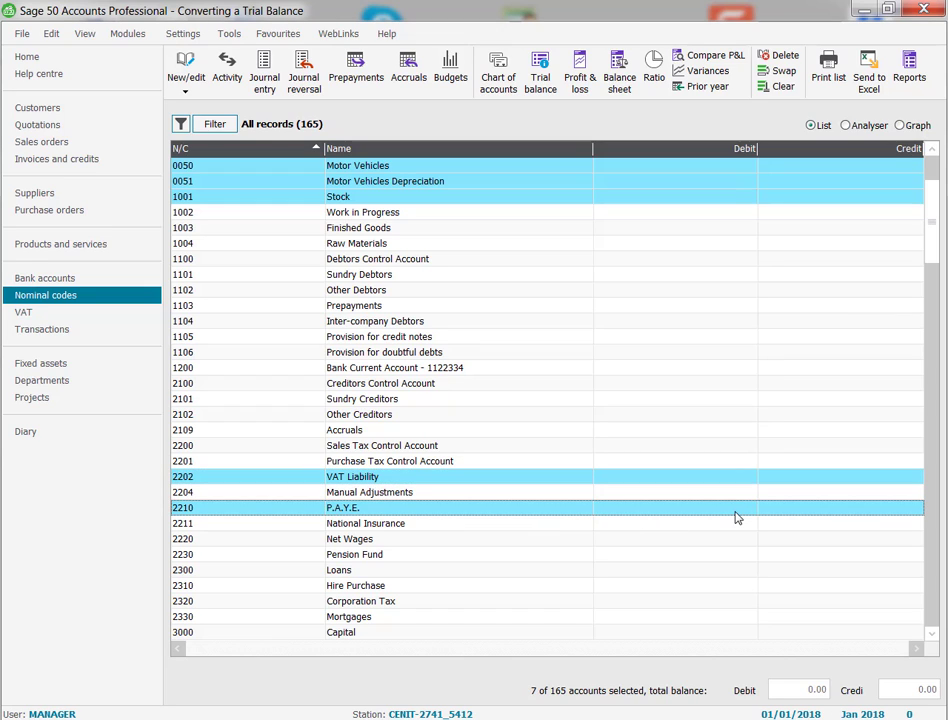
scroll(932, 640, down, 2)
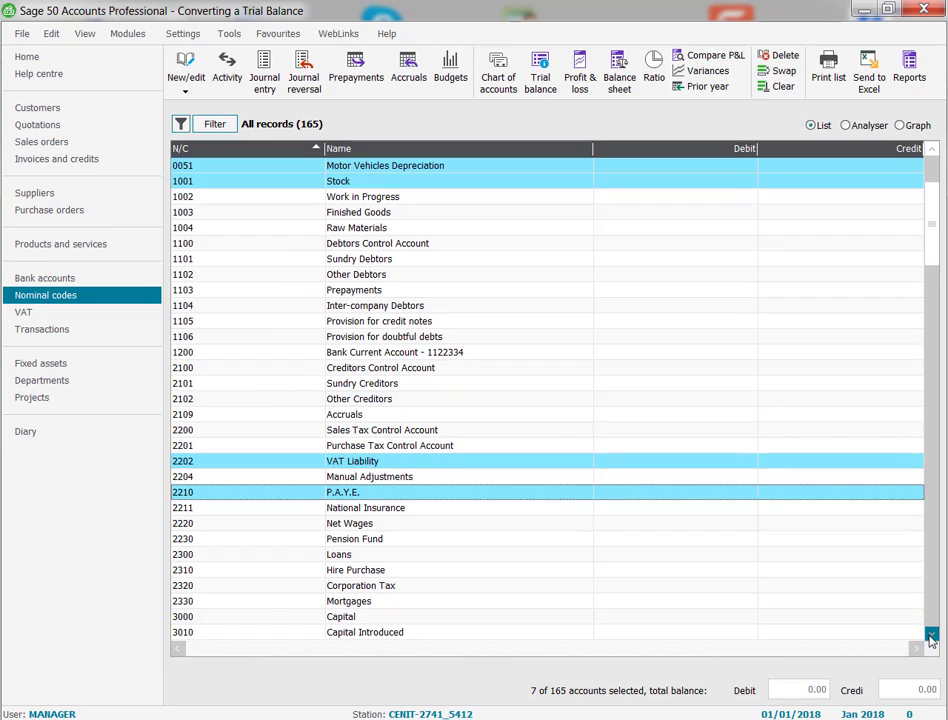
scroll(932, 640, down, 1)
click(341, 539)
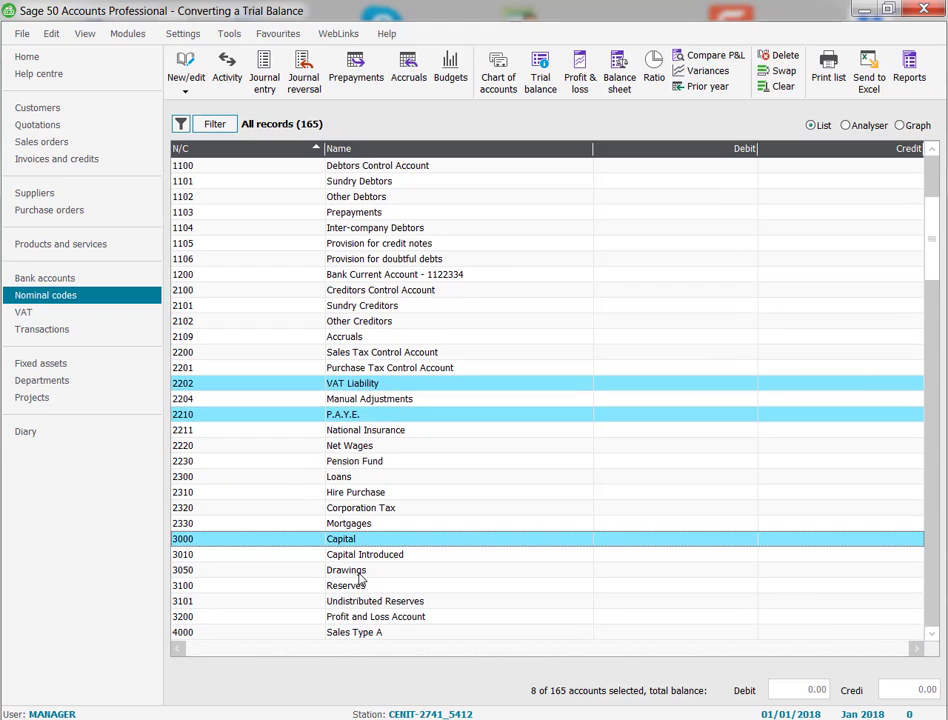
click(346, 570)
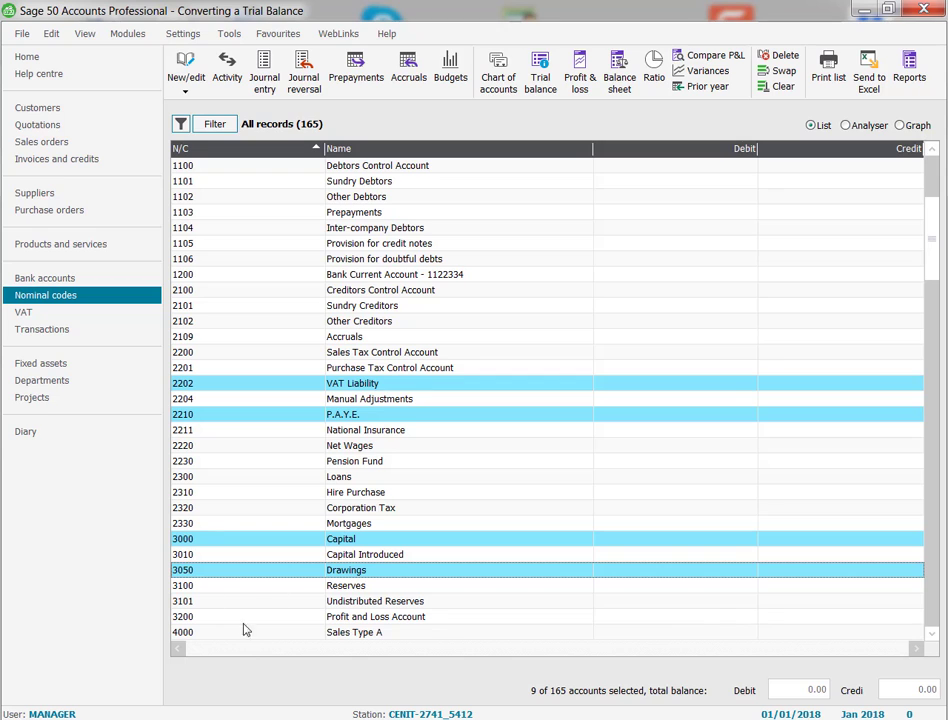
click(358, 632)
Add codes 5000 Materials Purchased, 7000 Gross Wages, 7304 Miscellaneous Motor Expenses and 7550 Phone and Internet.
click(930, 636)
click(930, 636)
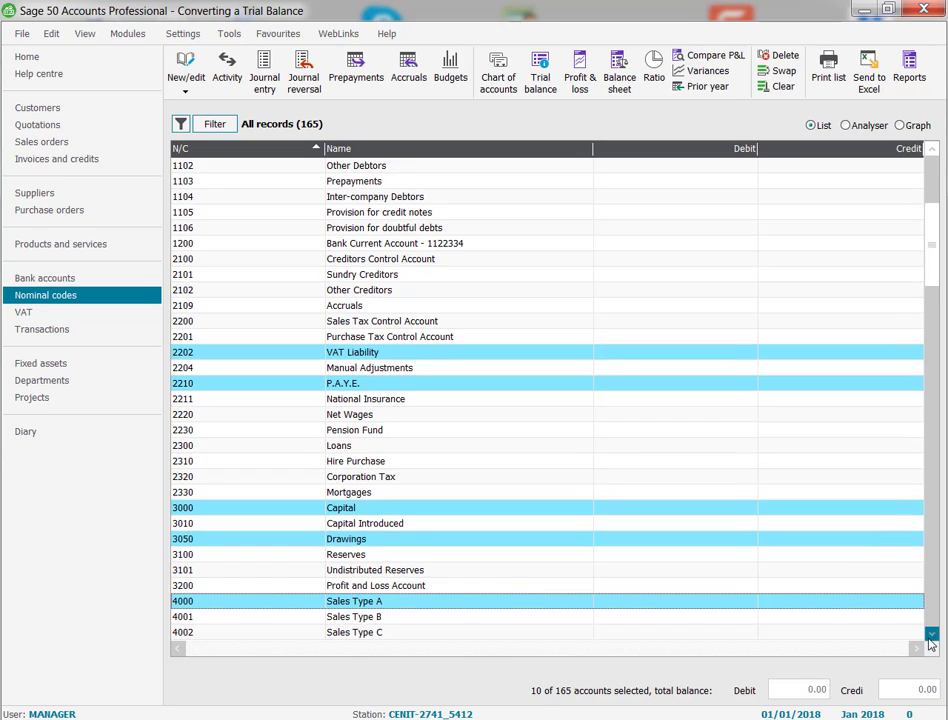
click(930, 636)
click(930, 636)
click(930, 636)
click(930, 636)
click(930, 636)
click(930, 636)
click(930, 636)
click(930, 636)
click(930, 636)
click(930, 636)
click(930, 636)
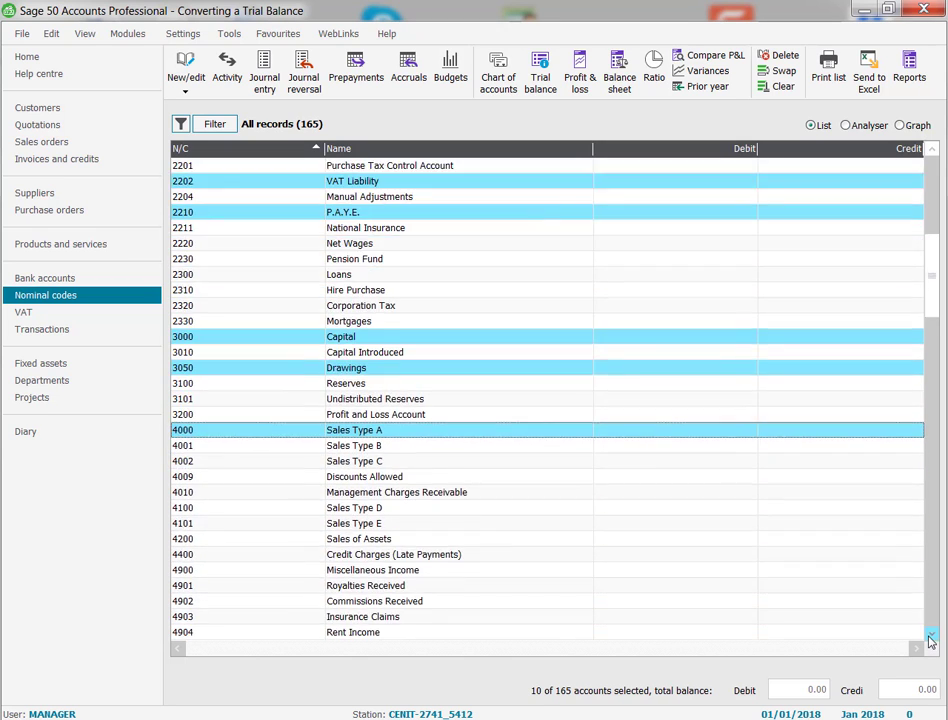
click(930, 636)
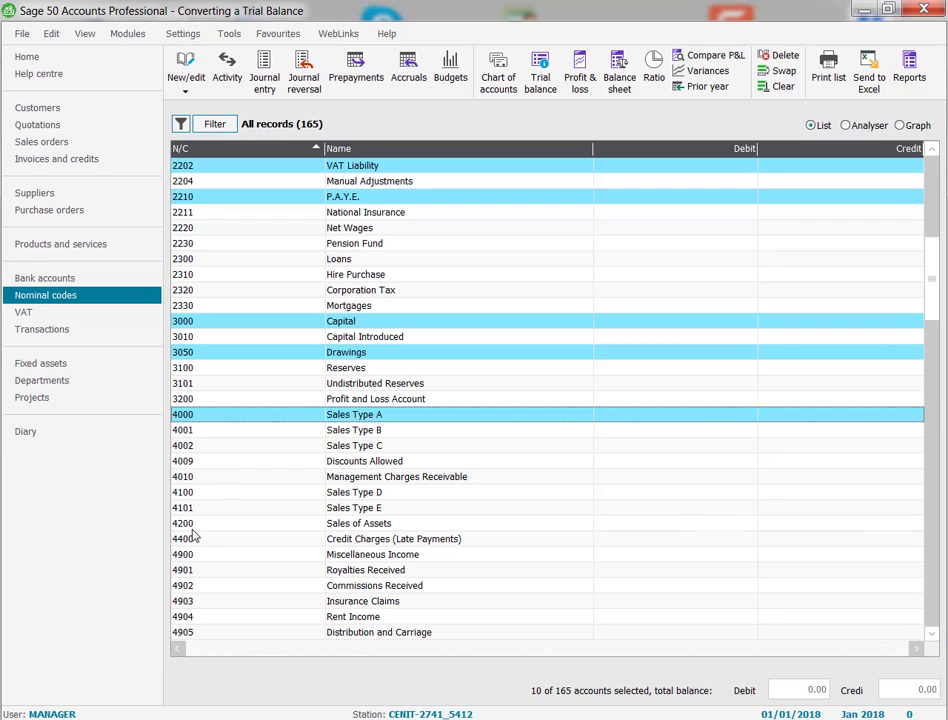
click(933, 636)
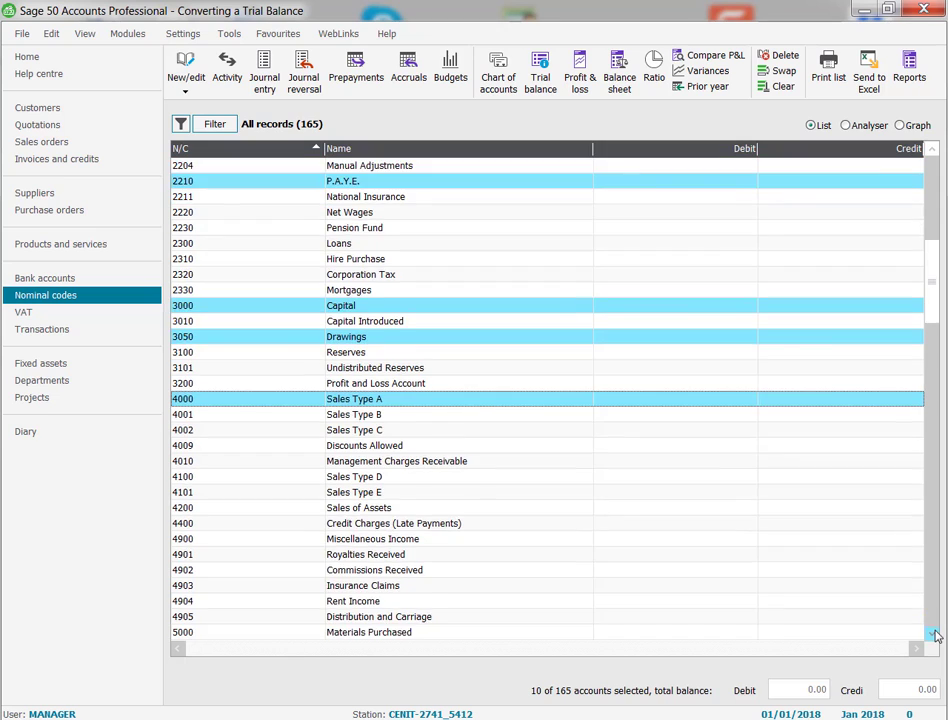
click(933, 636)
click(933, 636)
click(933, 636)
click(933, 636)
click(933, 636)
click(933, 636)
click(933, 636)
click(933, 636)
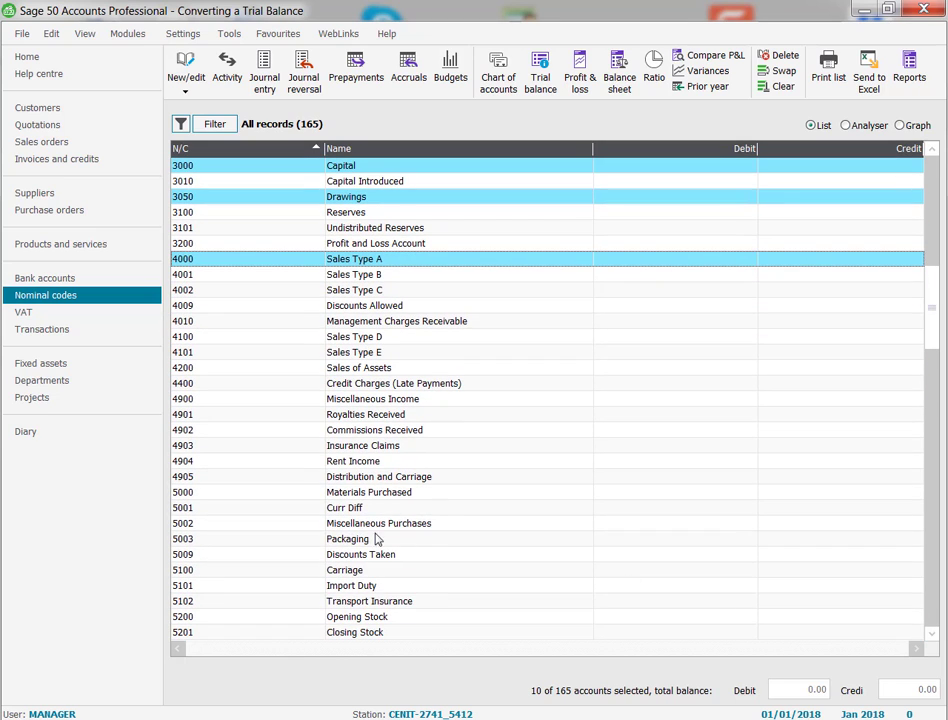
click(378, 493)
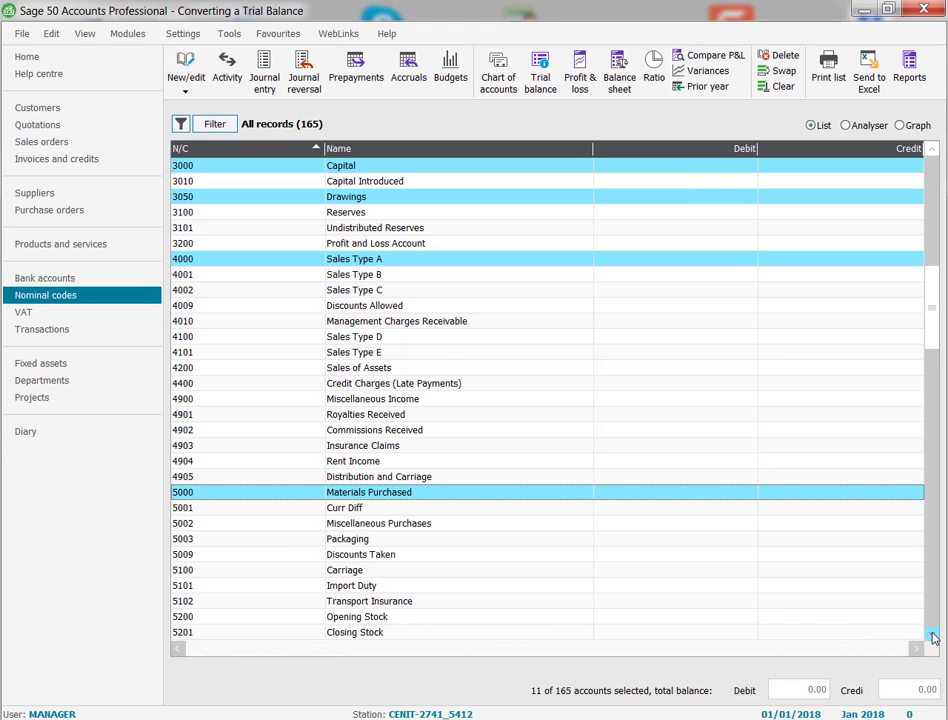
scroll(933, 636, down, 12)
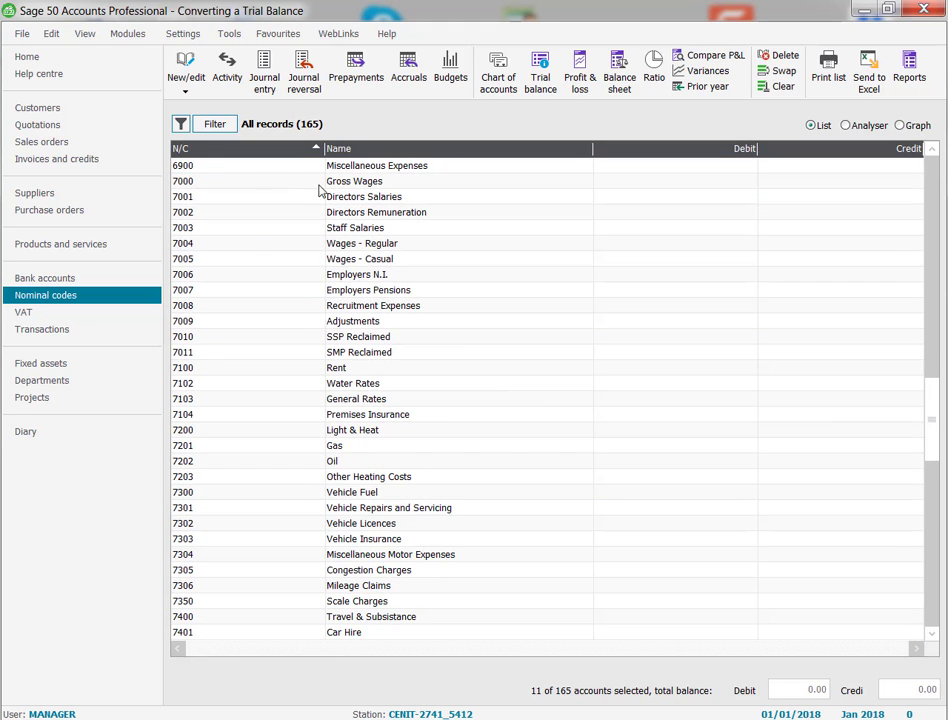
click(362, 186)
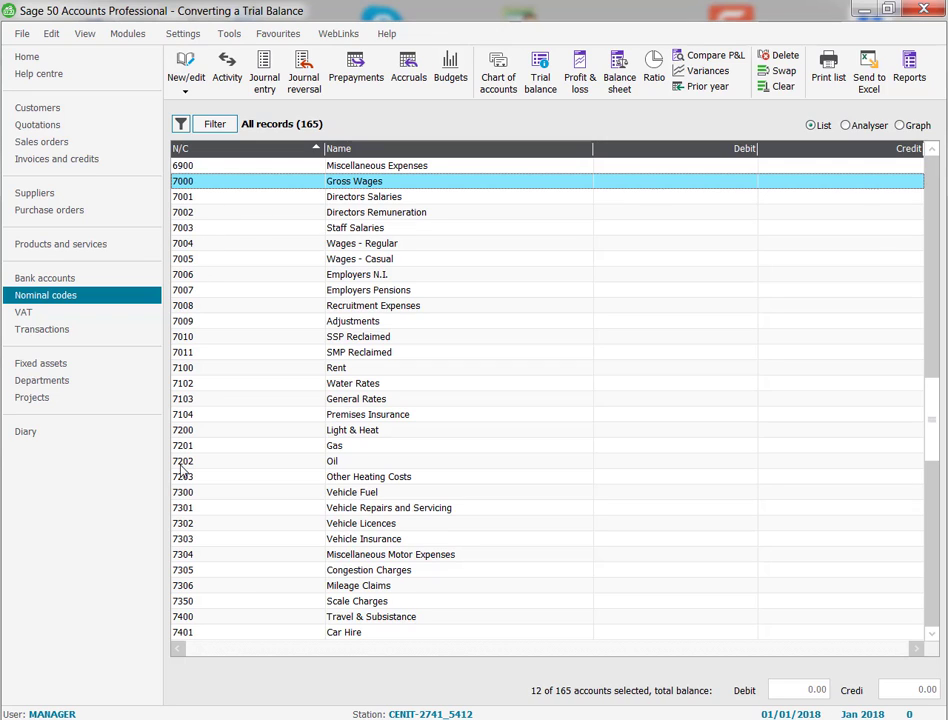
click(421, 555)
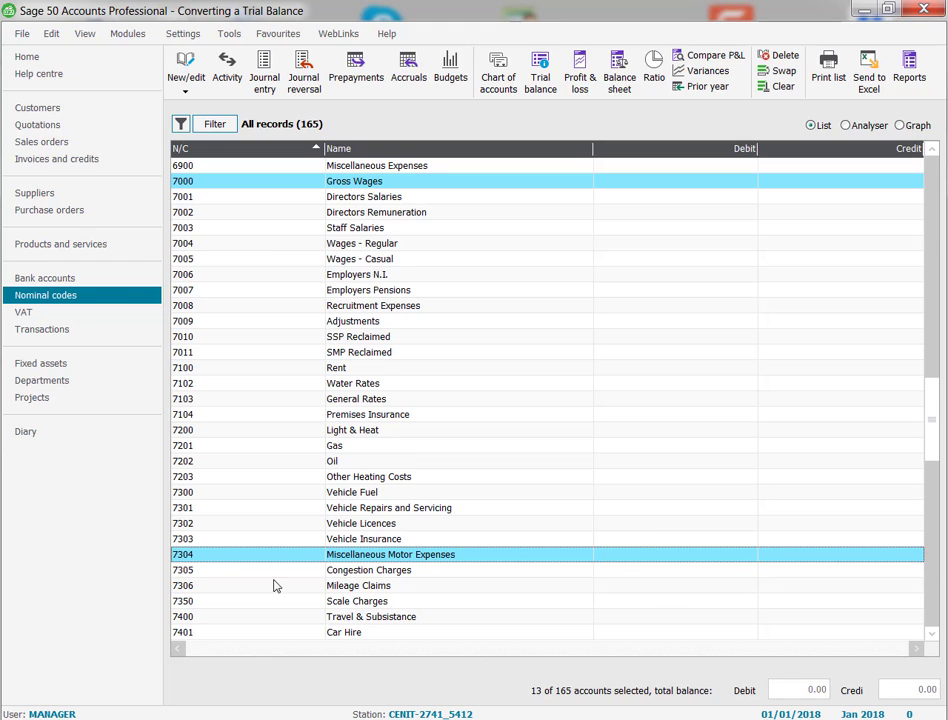
drag(934, 642, 931, 641)
click(931, 641)
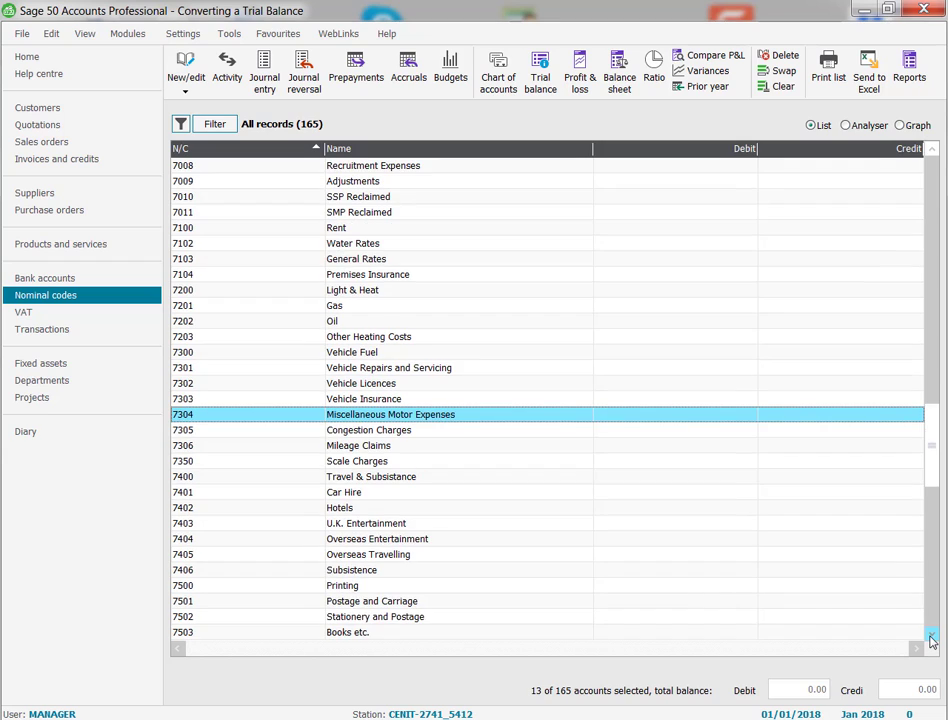
click(931, 641)
click(931, 641)
click(931, 641)
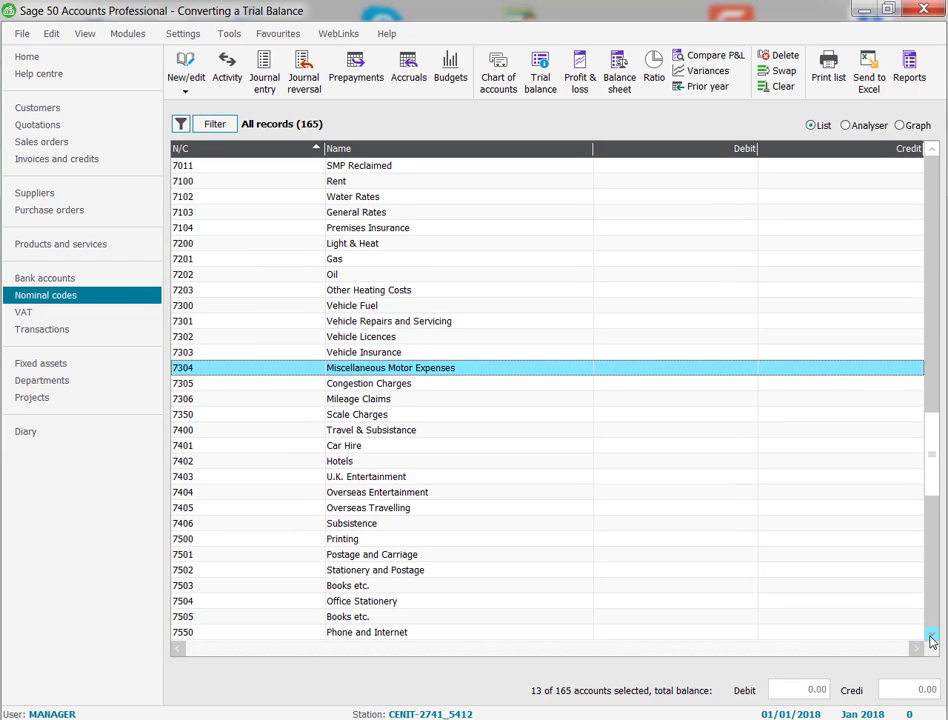
click(931, 641)
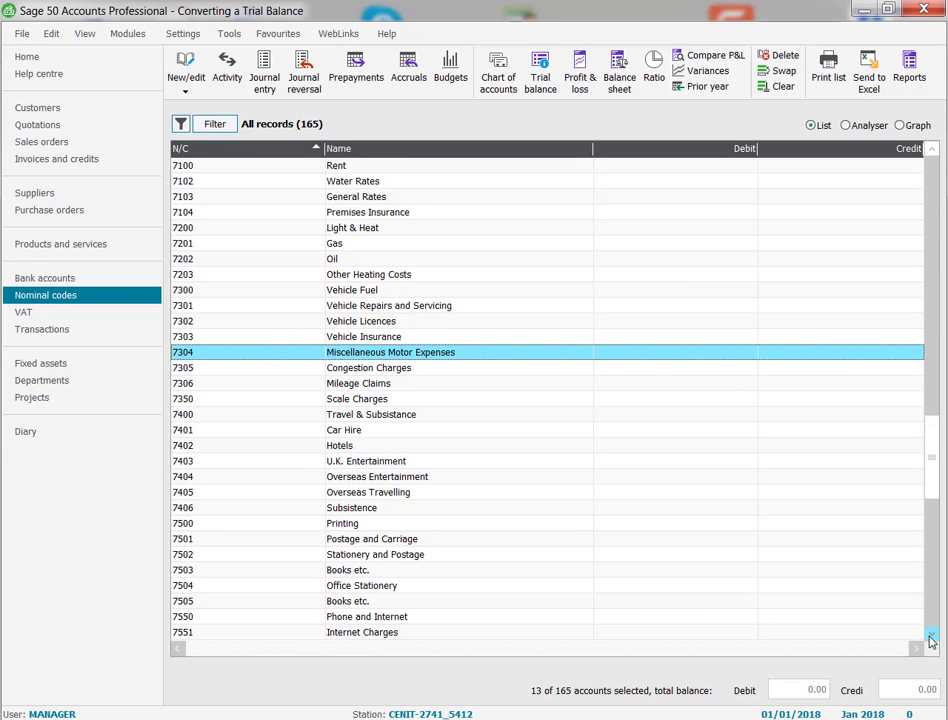
click(931, 641)
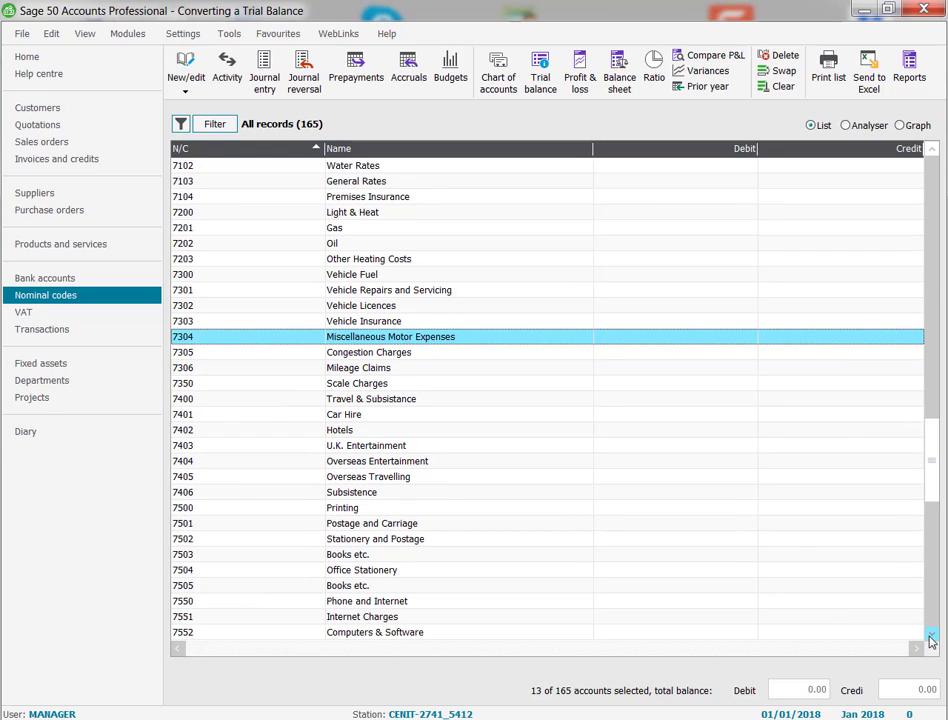
click(353, 607)
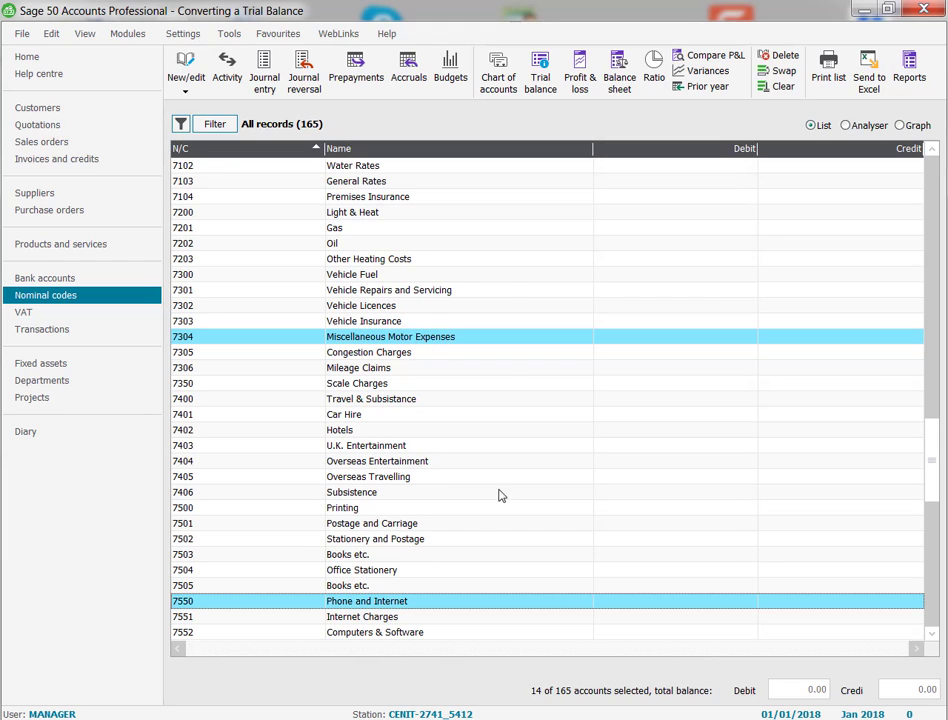
Add Suspense Account 9998 and start a journal entry for the selected codes.
click(931, 633)
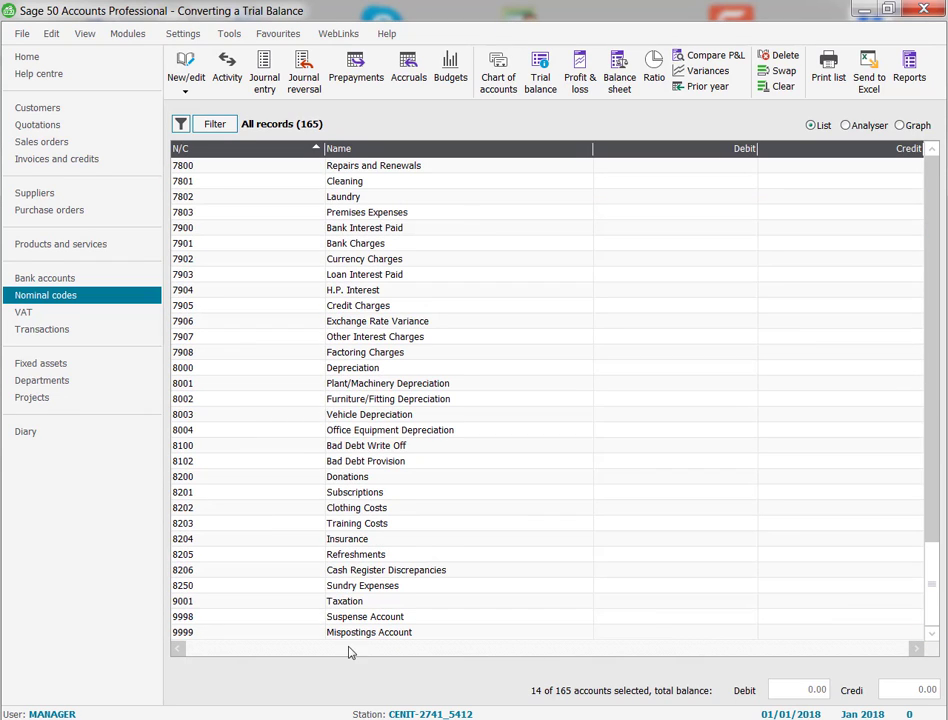
click(350, 618)
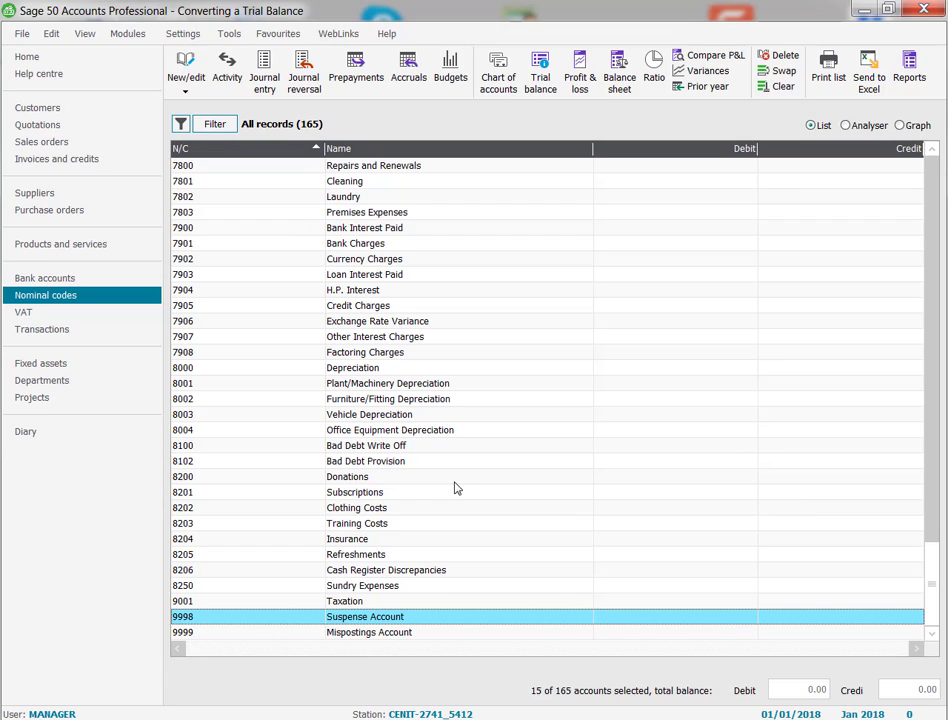
click(264, 64)
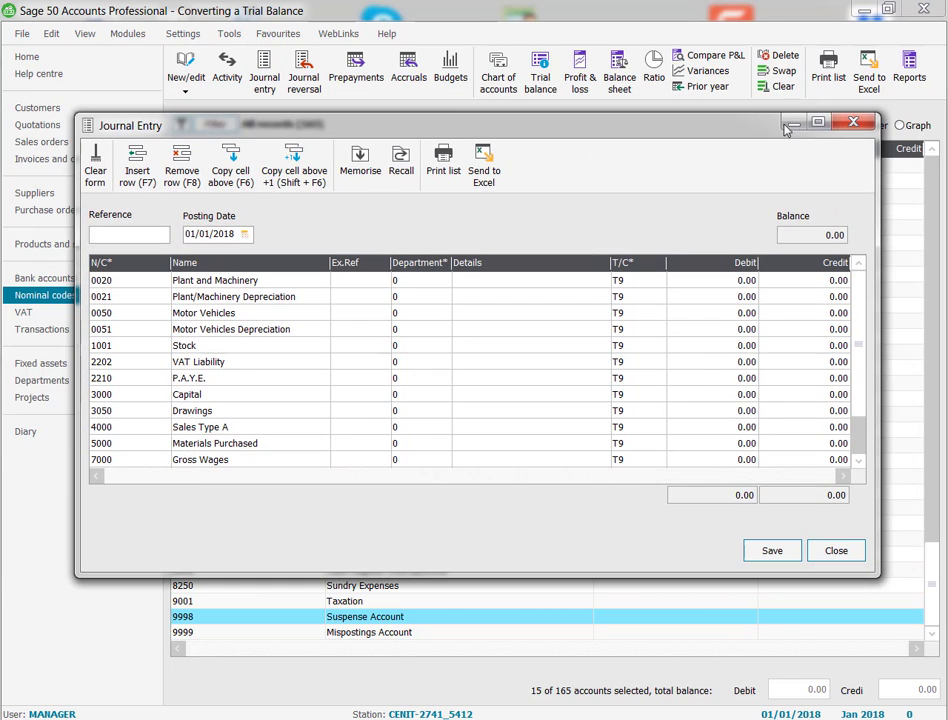
Maximise the journal and duplicate the 9998 Suspense Account line into two new rows with F6.
click(819, 122)
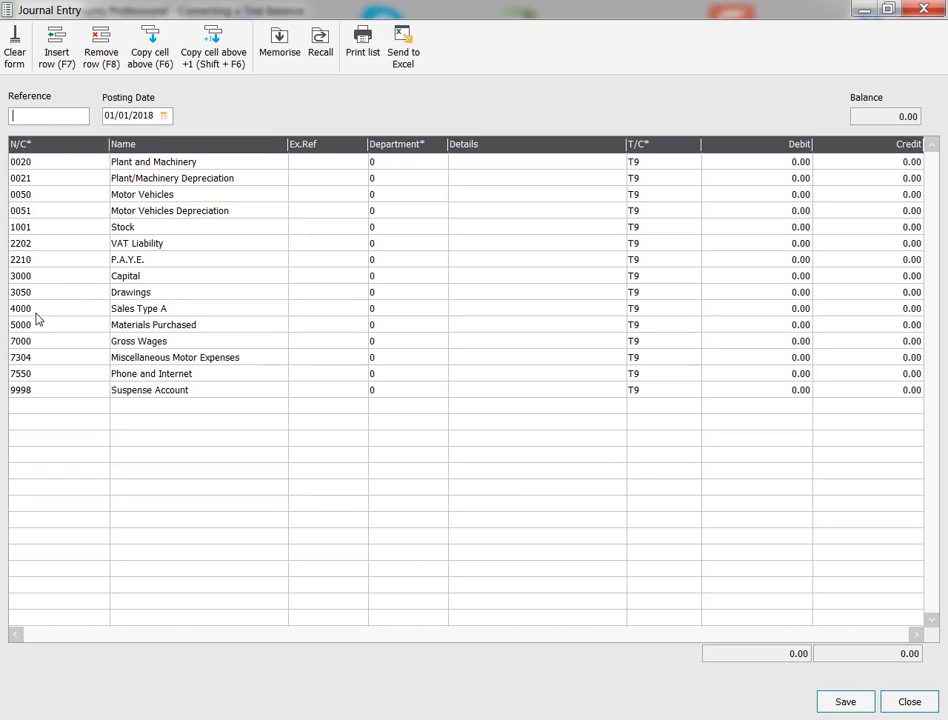
click(27, 411)
key(F6)
key(Tab)
click(17, 427)
key(F6)
key(Tab)
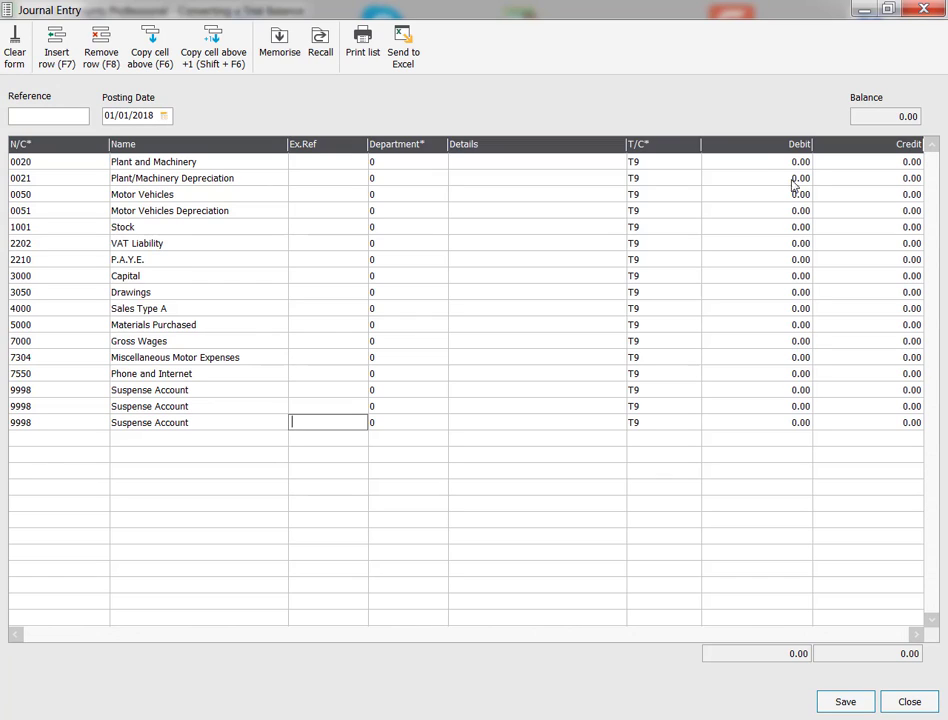
Enter debits 1200, 15000, 2500, 6617 and credits 800, 3000 for accounts 0020 through 2202.
click(758, 162)
text(1200)
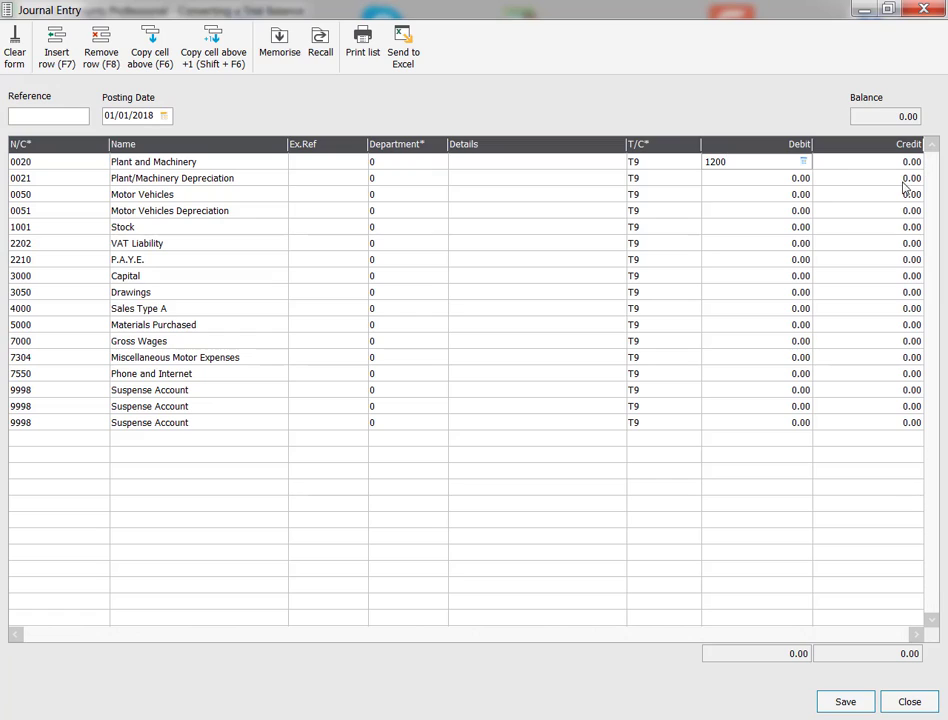
click(860, 180)
text(800)
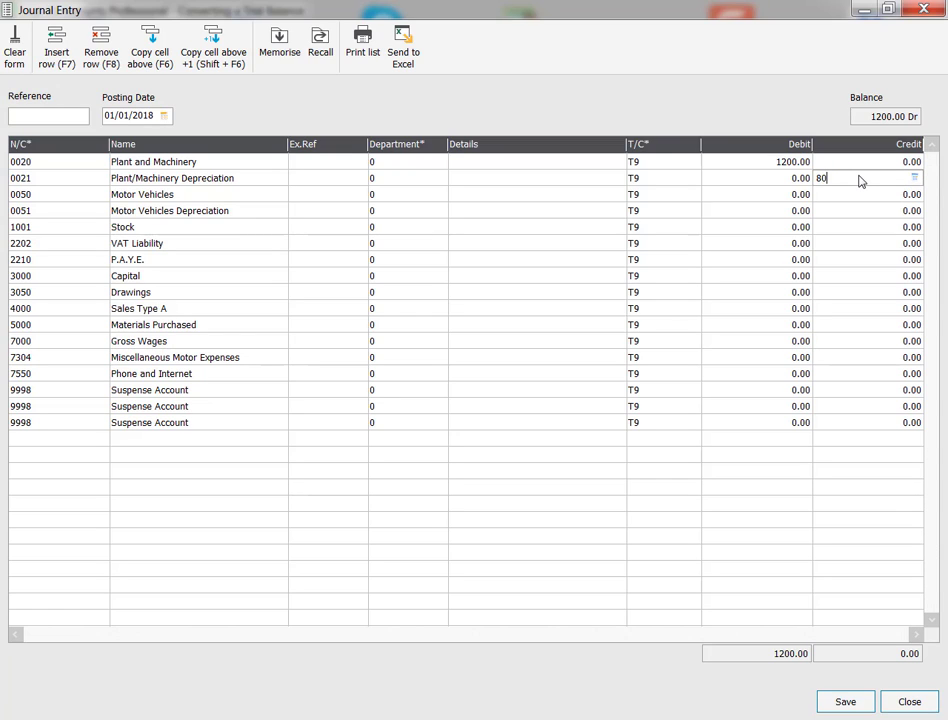
click(770, 199)
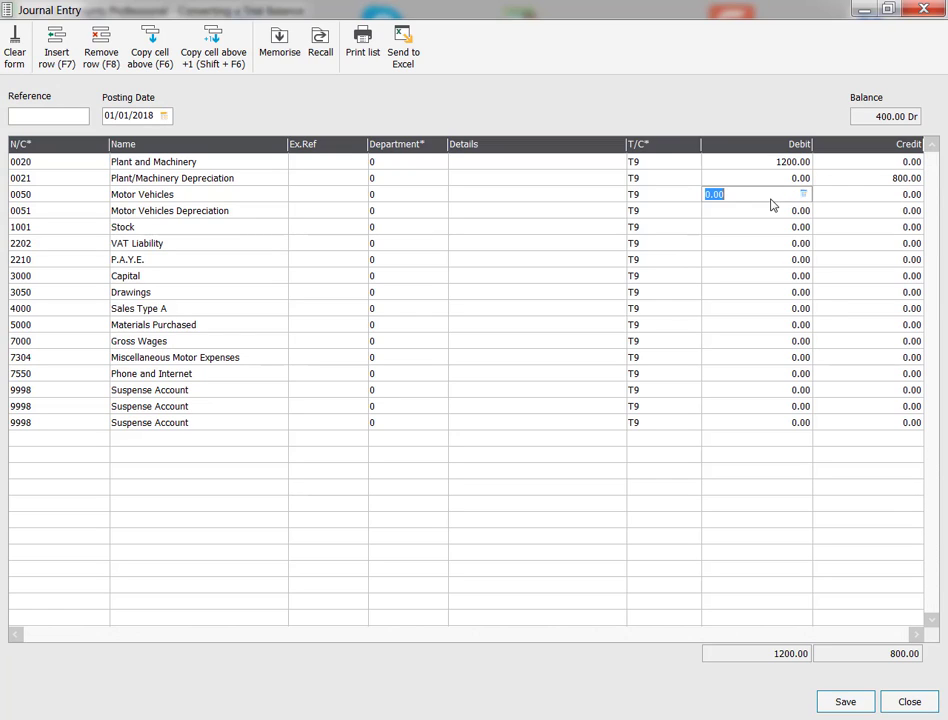
text(15000)
click(864, 214)
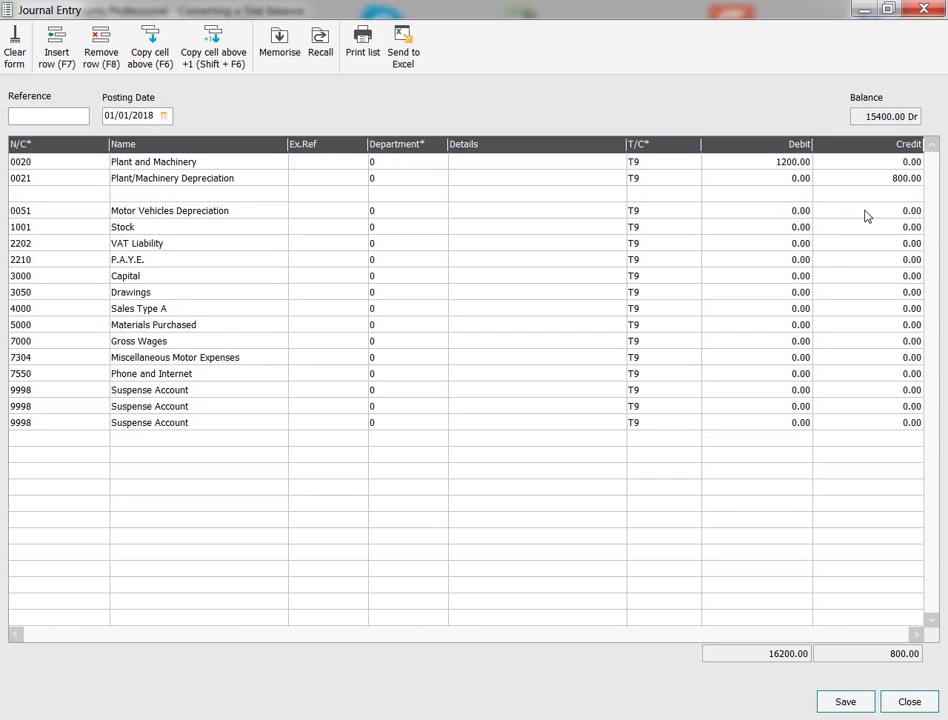
text(3000)
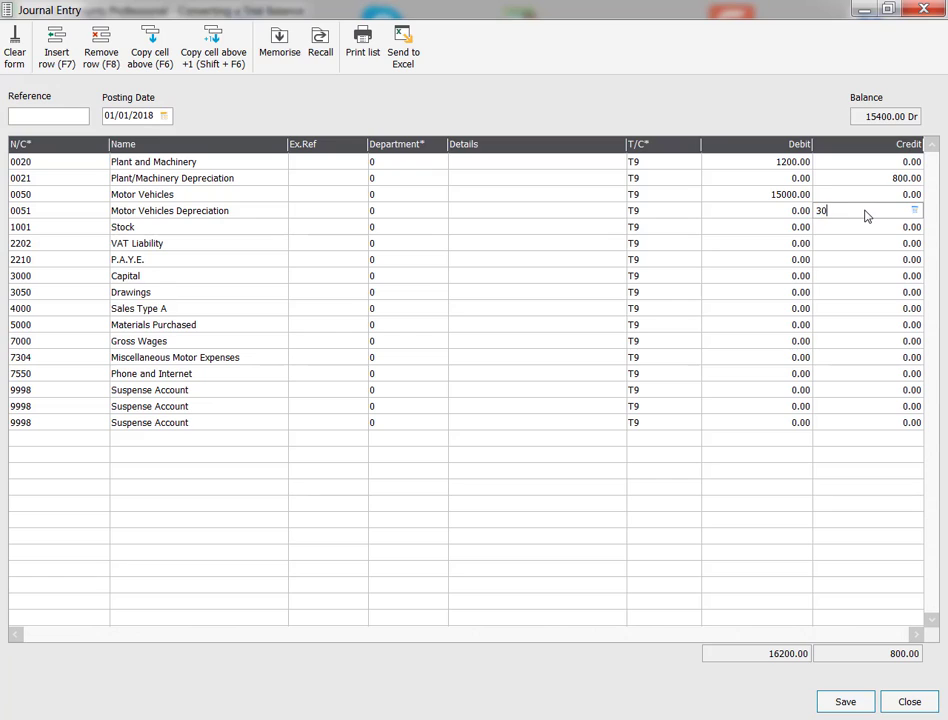
click(764, 232)
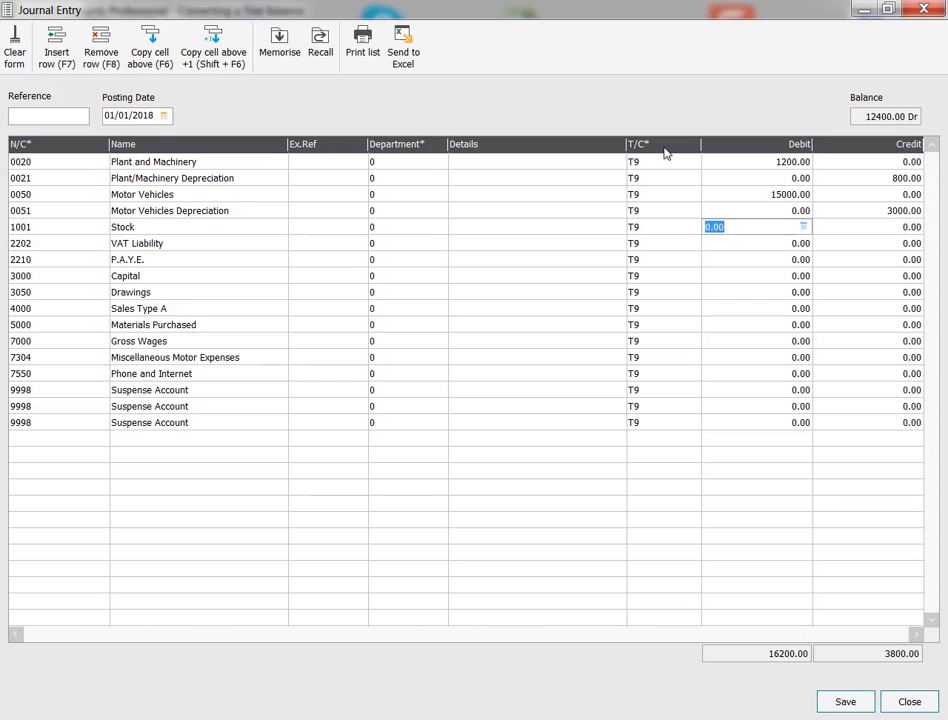
text(2500)
click(725, 246)
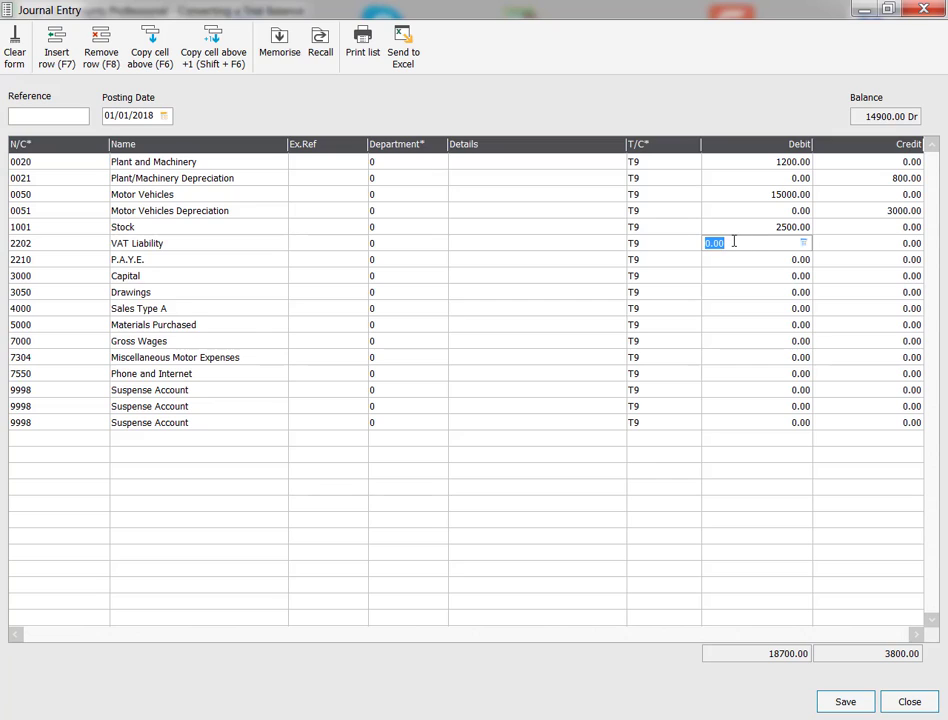
text(6617)
click(726, 298)
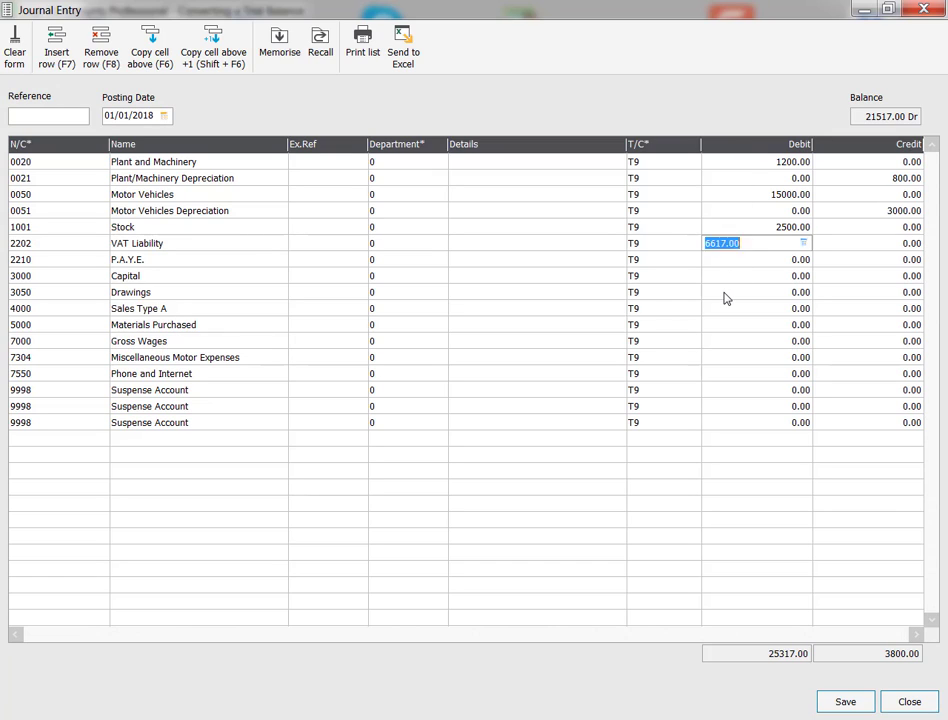
click(730, 243)
Enter credits 900, 6830, 15600 and debits 500, 500, 1000, 333, 80 for P.A.Y.E. through Phone and Internet.
click(842, 261)
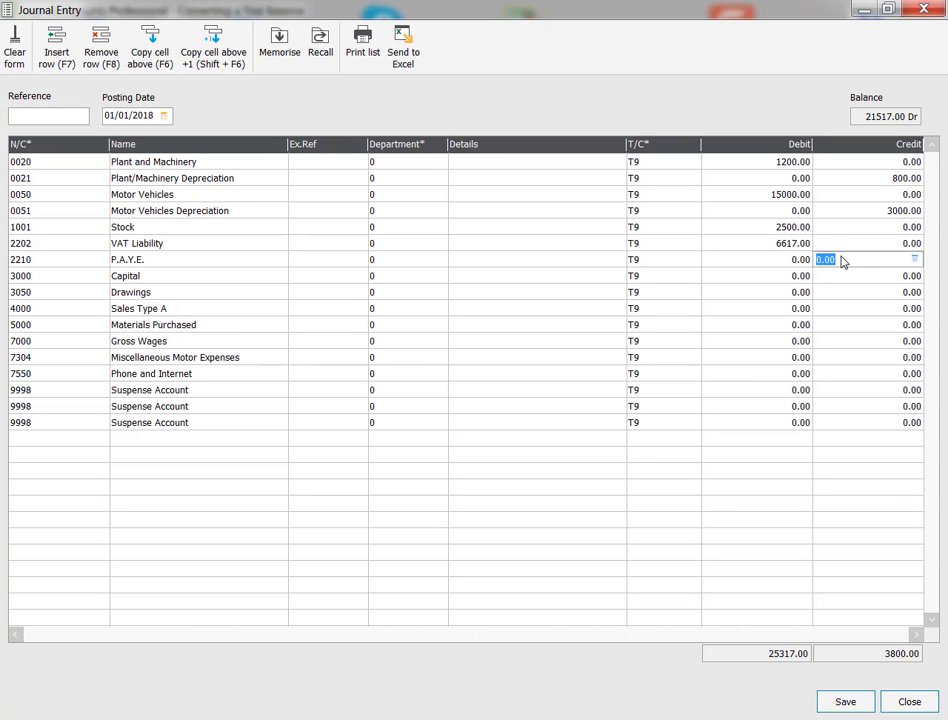
text(900)
key(Down)
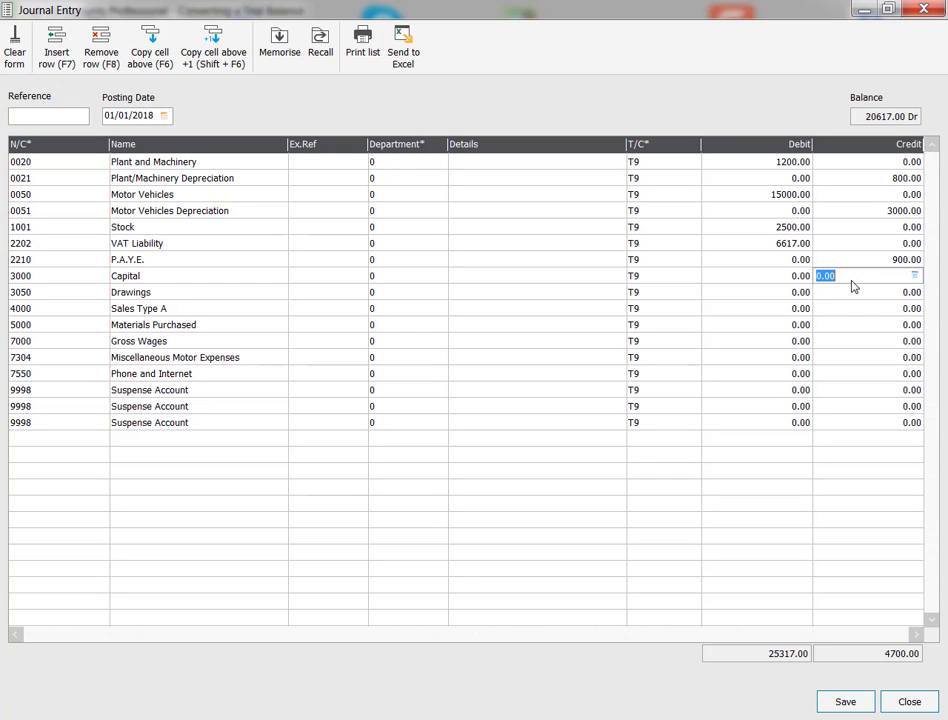
text(6830)
click(781, 297)
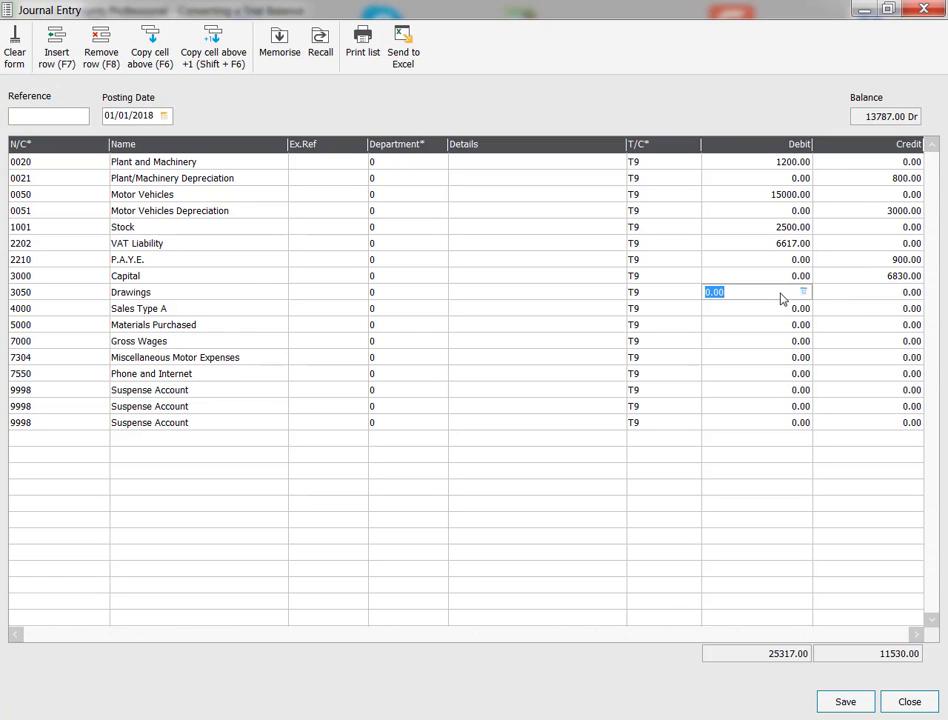
text(500)
click(846, 311)
text(15600)
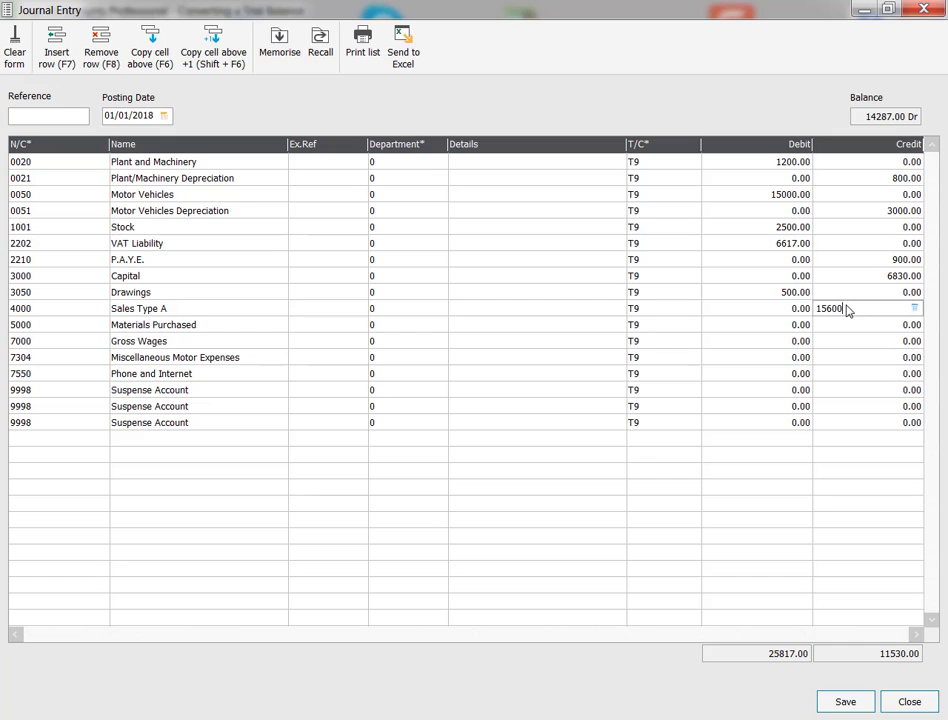
click(757, 331)
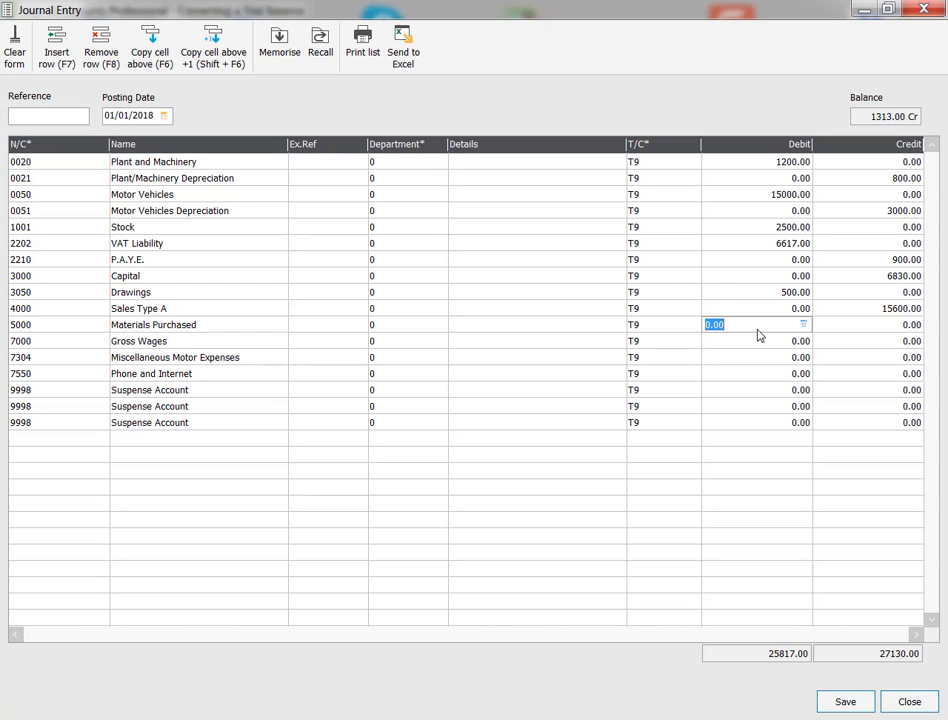
text(5000)
key(BackSpace)
click(727, 347)
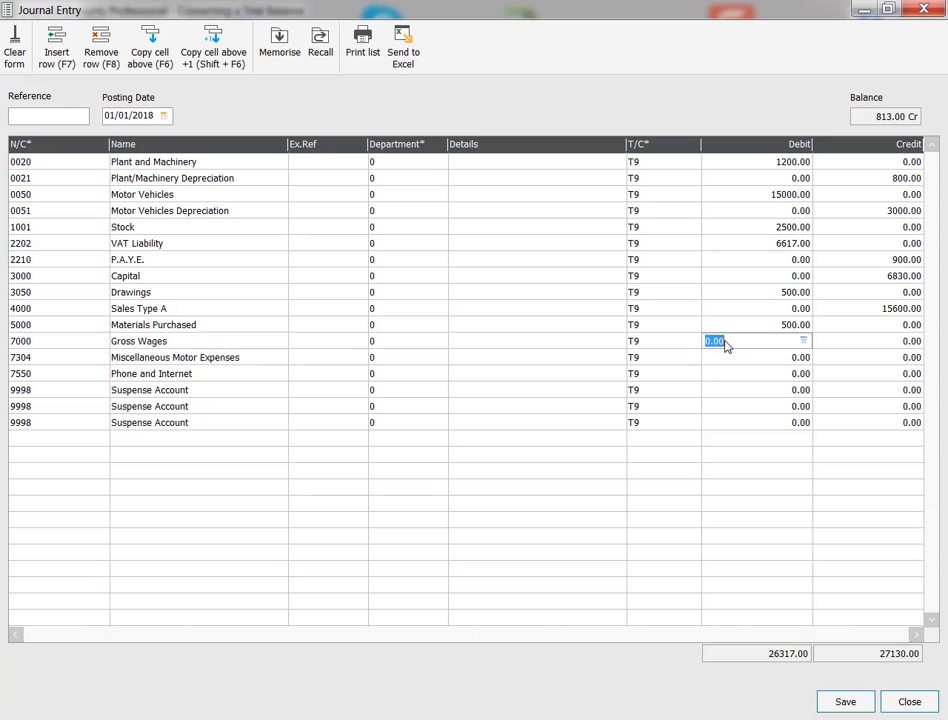
text(1000)
click(727, 362)
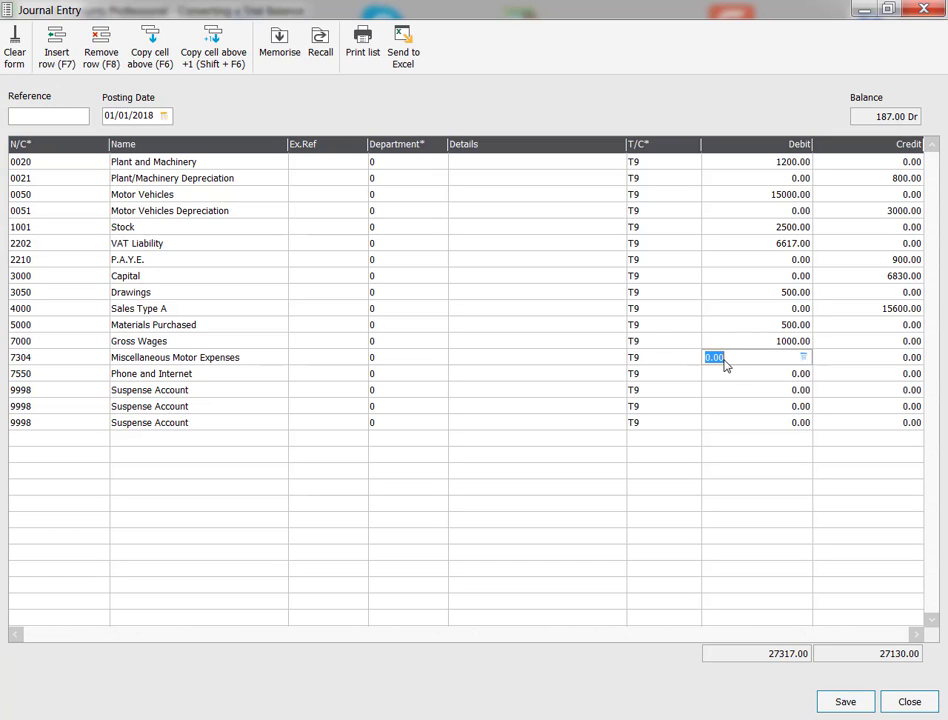
text(333)
click(725, 377)
text(80)
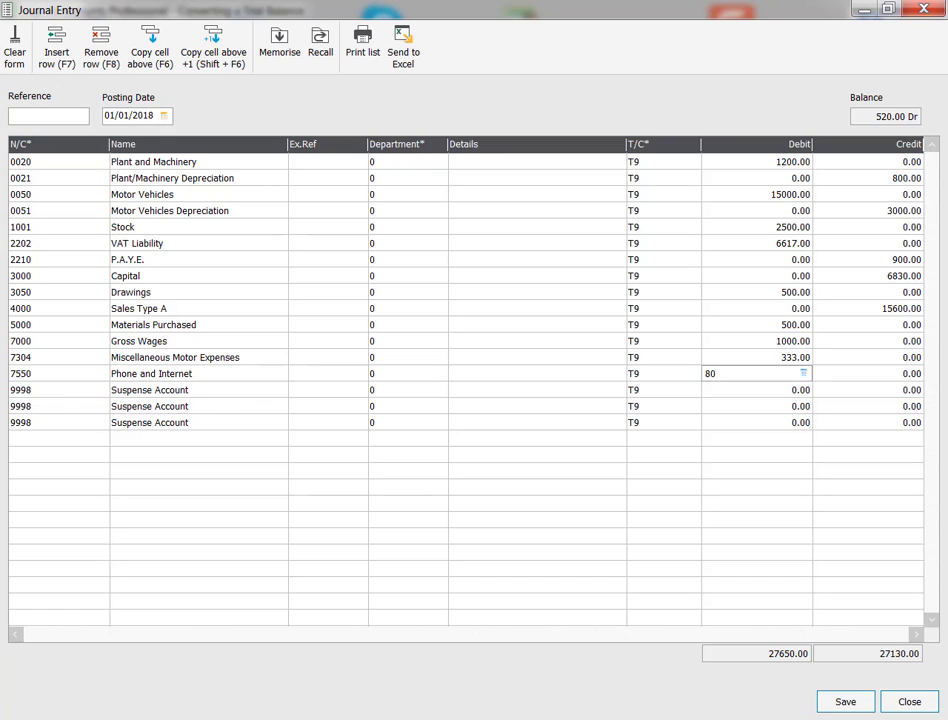
Give the Suspense rows debits 1650 and 12500 and credit 14750, balancing at 41880.00, and save.
click(752, 390)
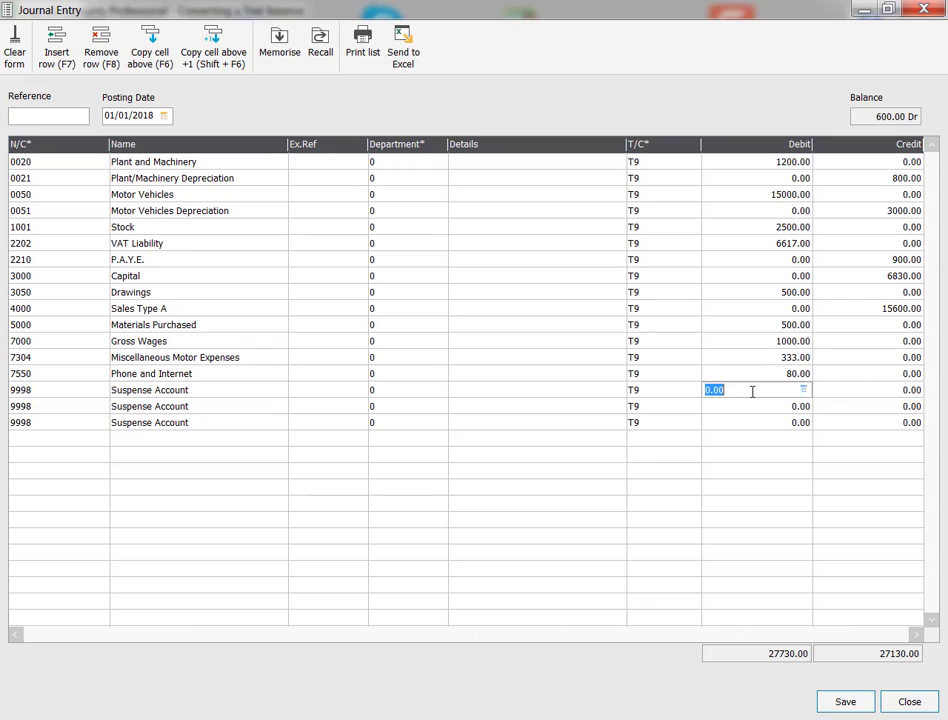
text(1650)
click(743, 413)
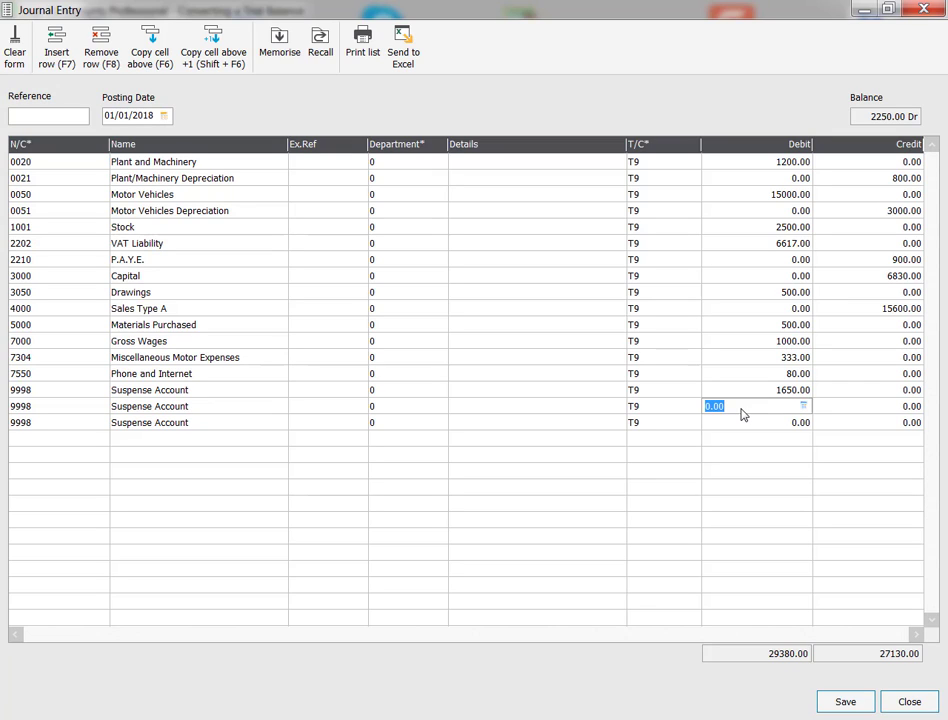
text(12500)
click(866, 428)
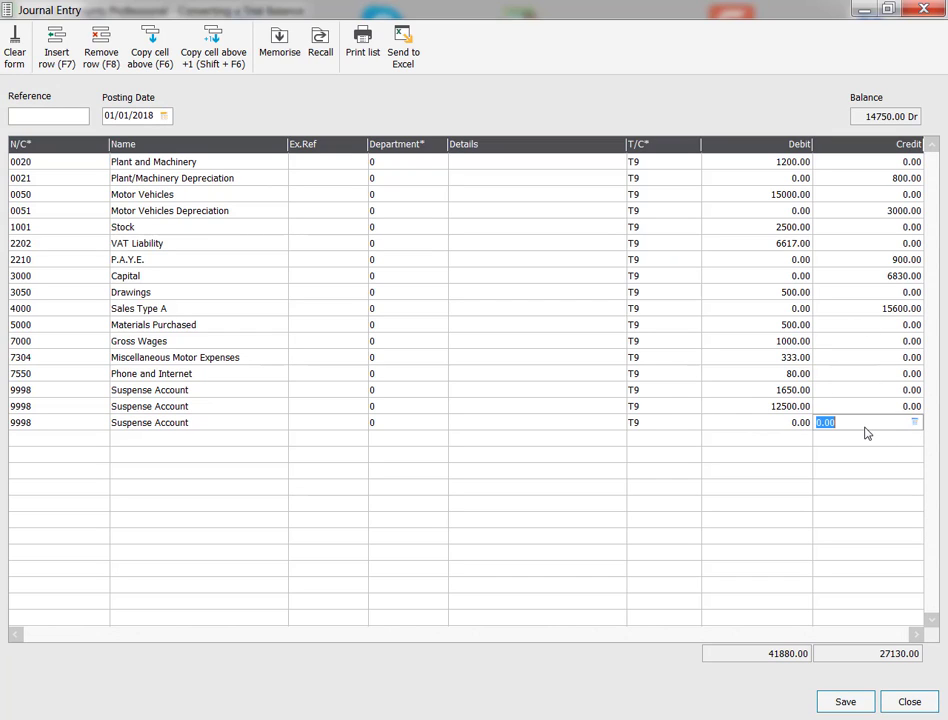
text(14750)
key(Return)
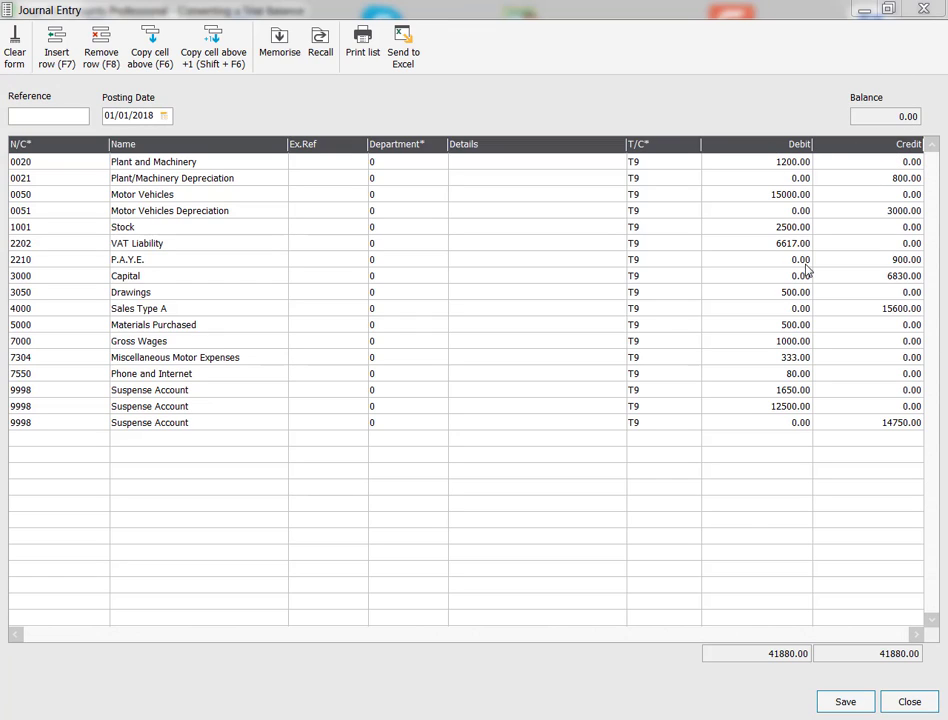
click(845, 702)
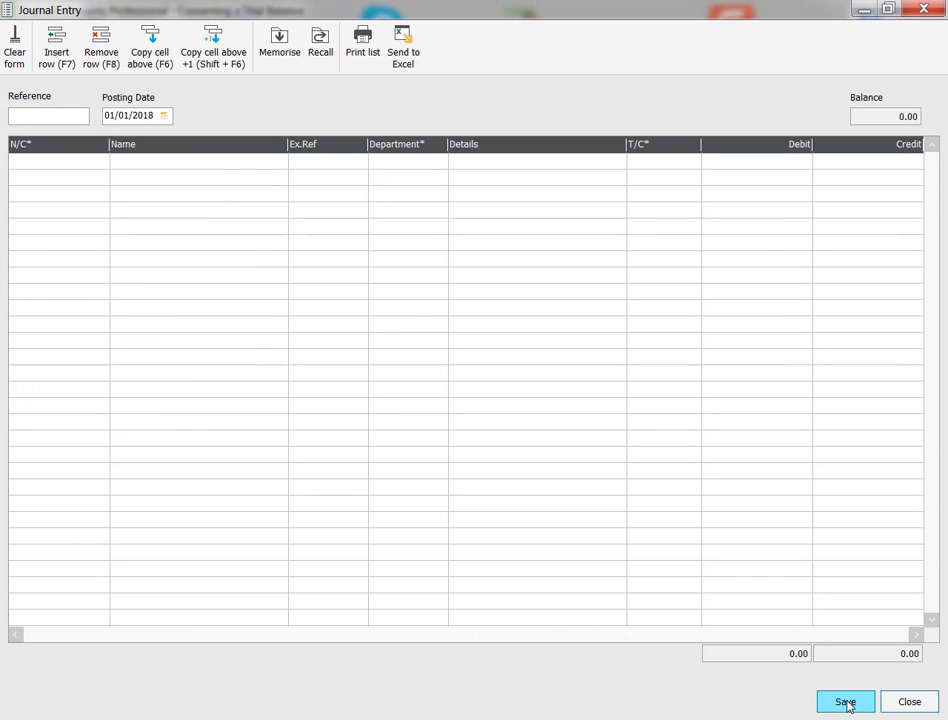
Run the trial balance to 12: December 2018, confirm 27,730.00 totals, then bring Excel into view.
click(909, 703)
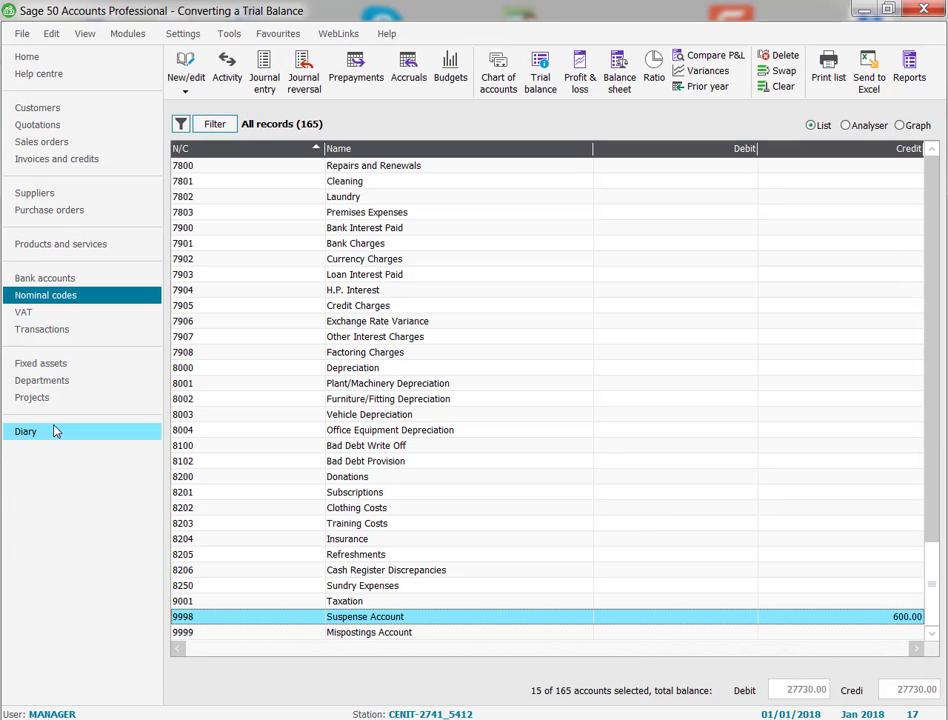
click(540, 77)
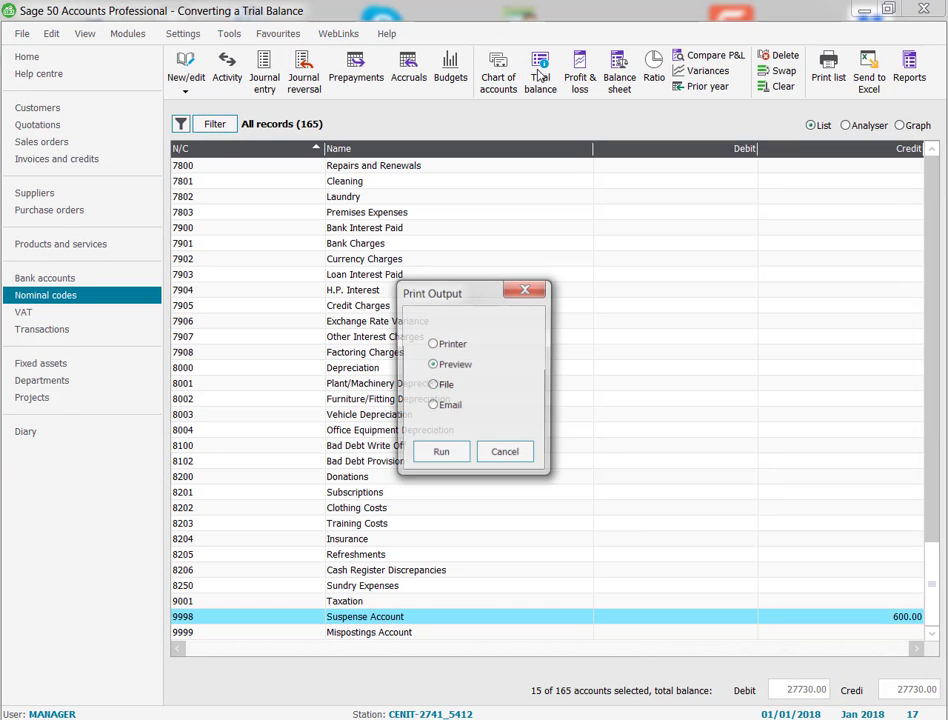
click(451, 454)
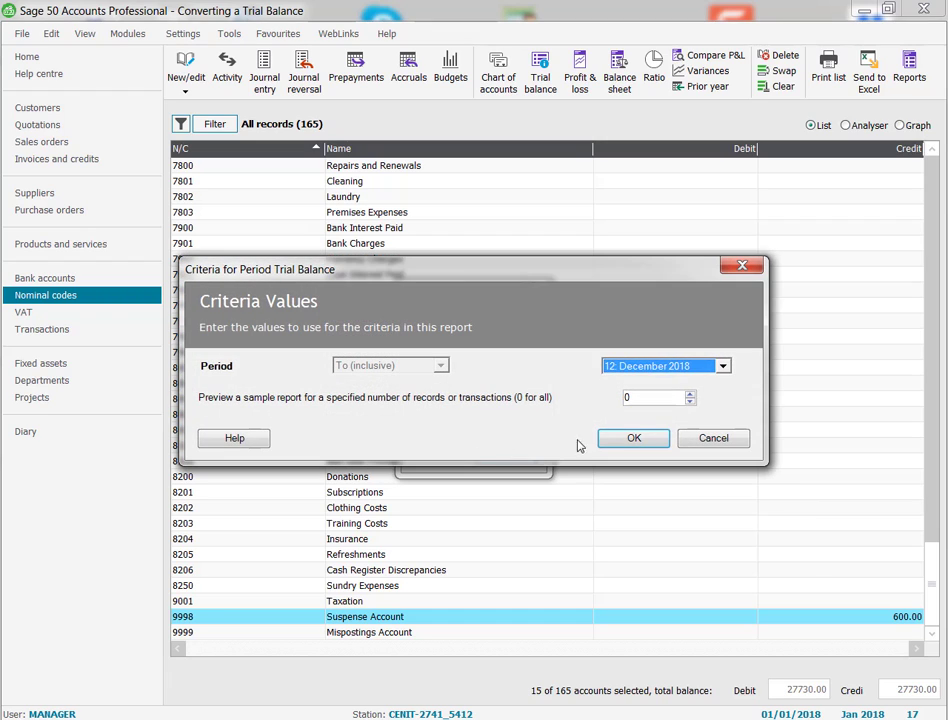
click(631, 438)
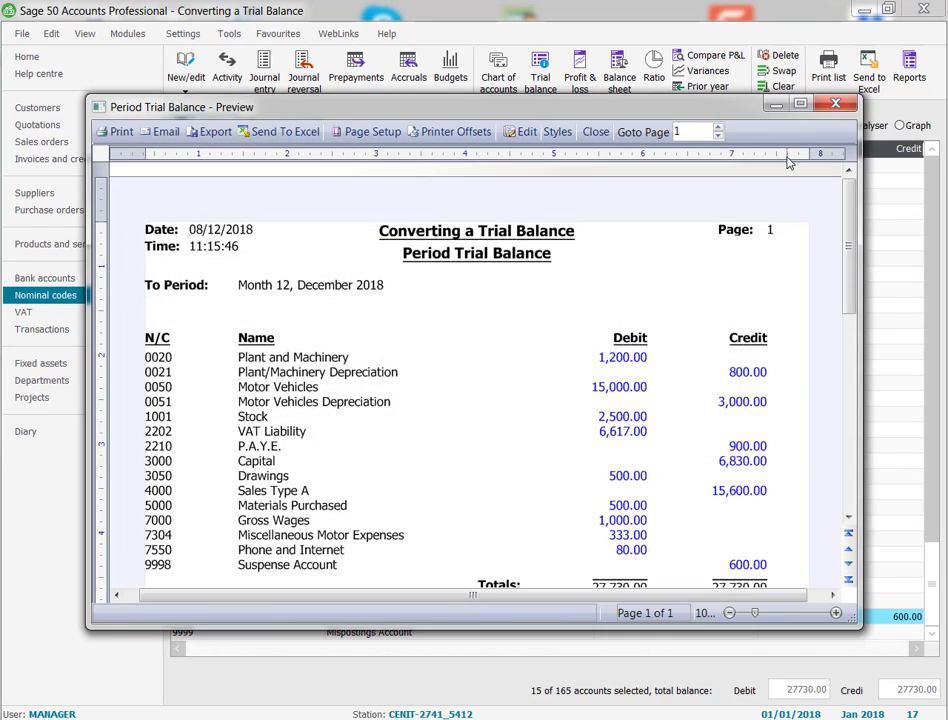
click(800, 104)
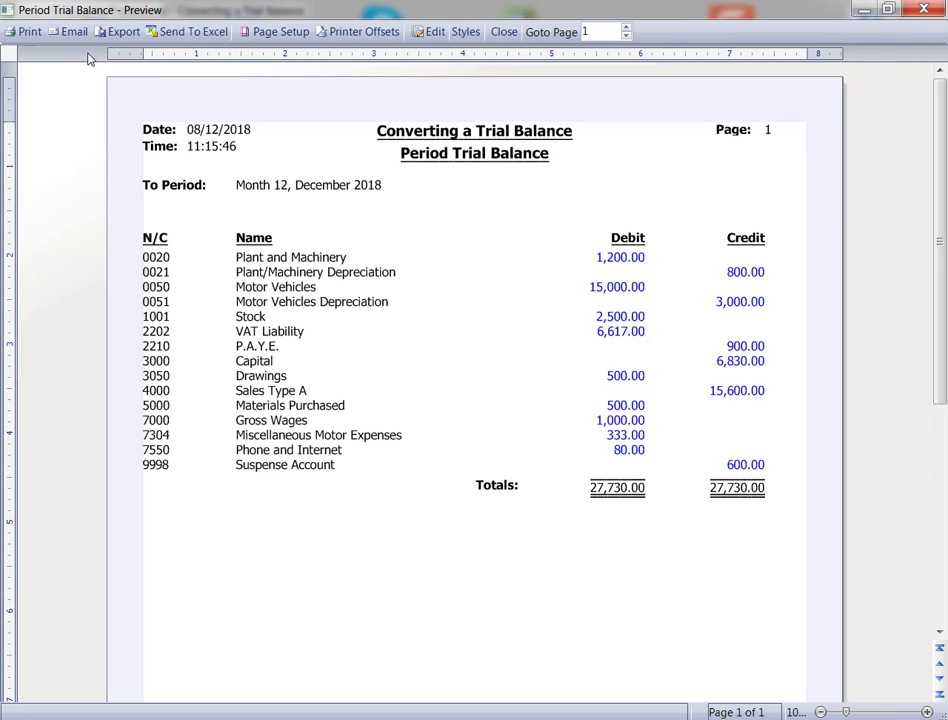
click(924, 9)
drag(947, 66, 287, 33)
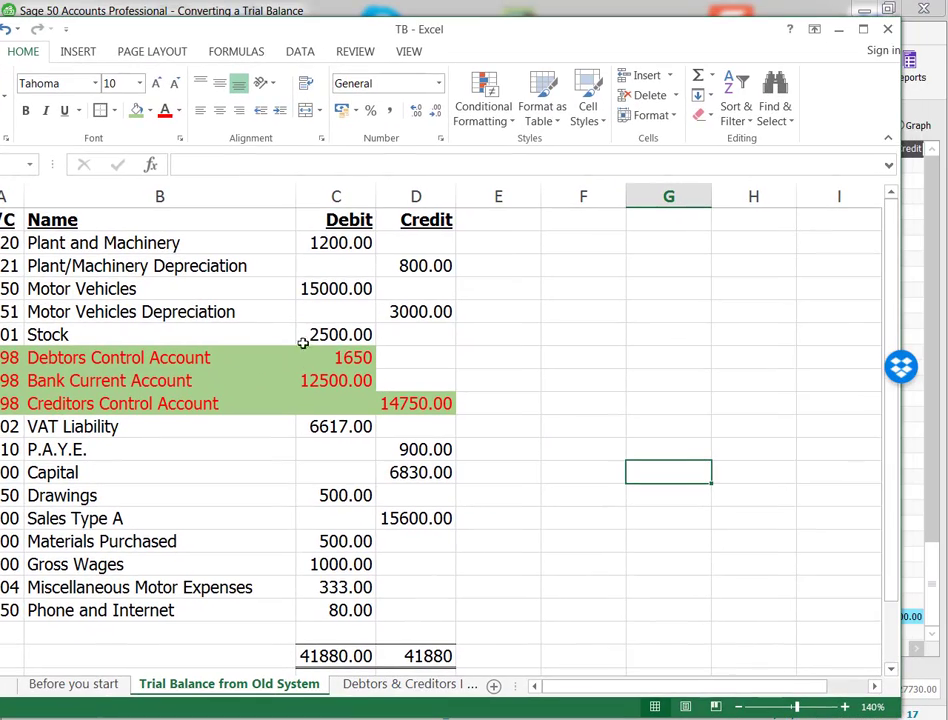
Check the Debtors & Creditors Listing sheet's debtor and creditor balances, then move Excel off screen.
click(410, 684)
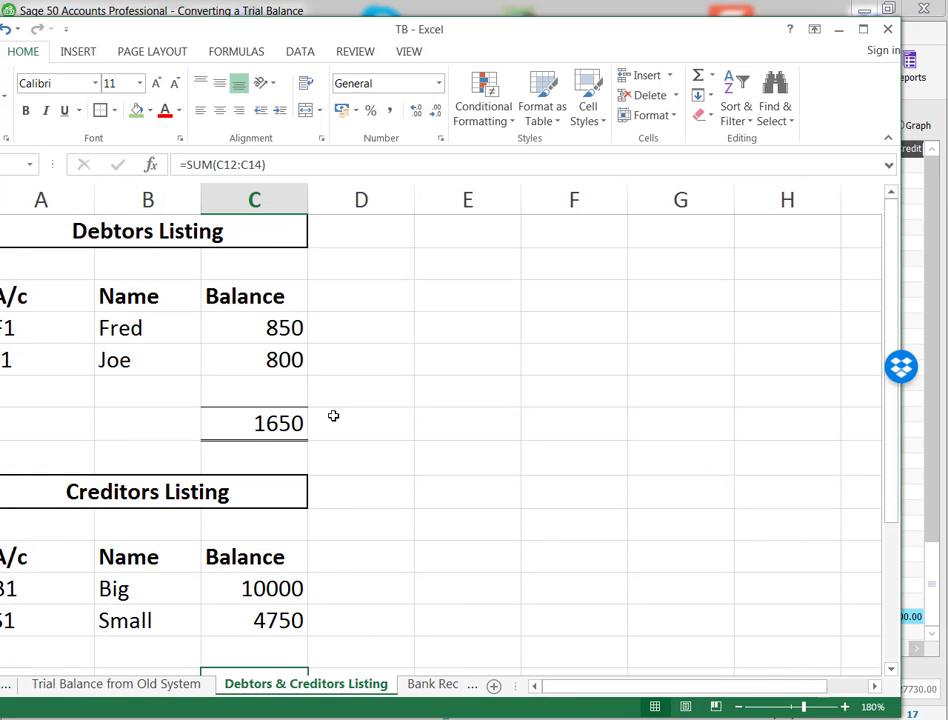
double_click(380, 32)
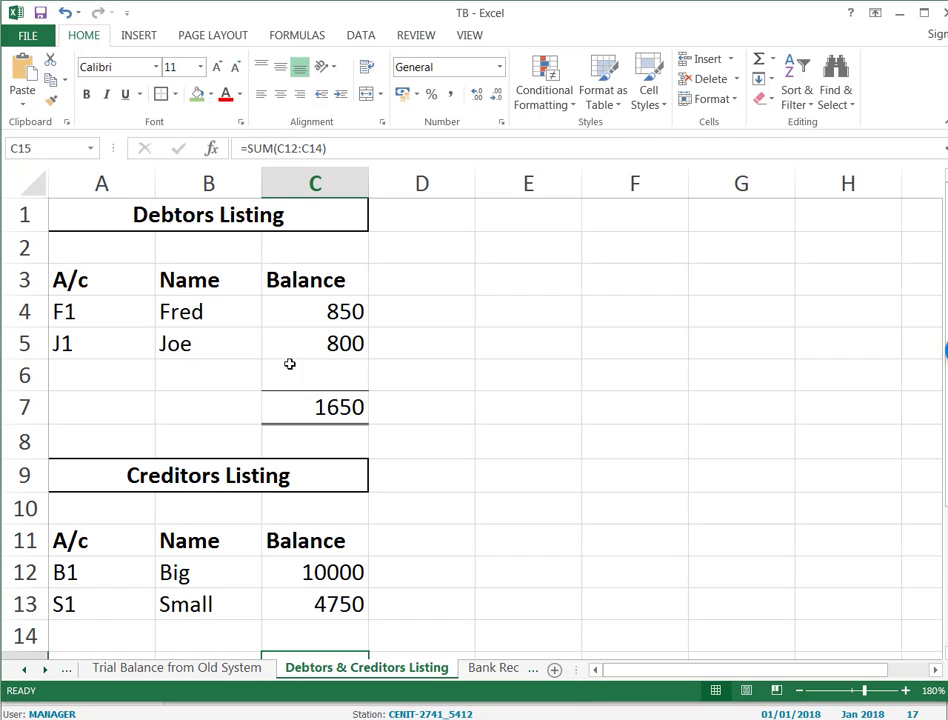
drag(544, 15, 947, 100)
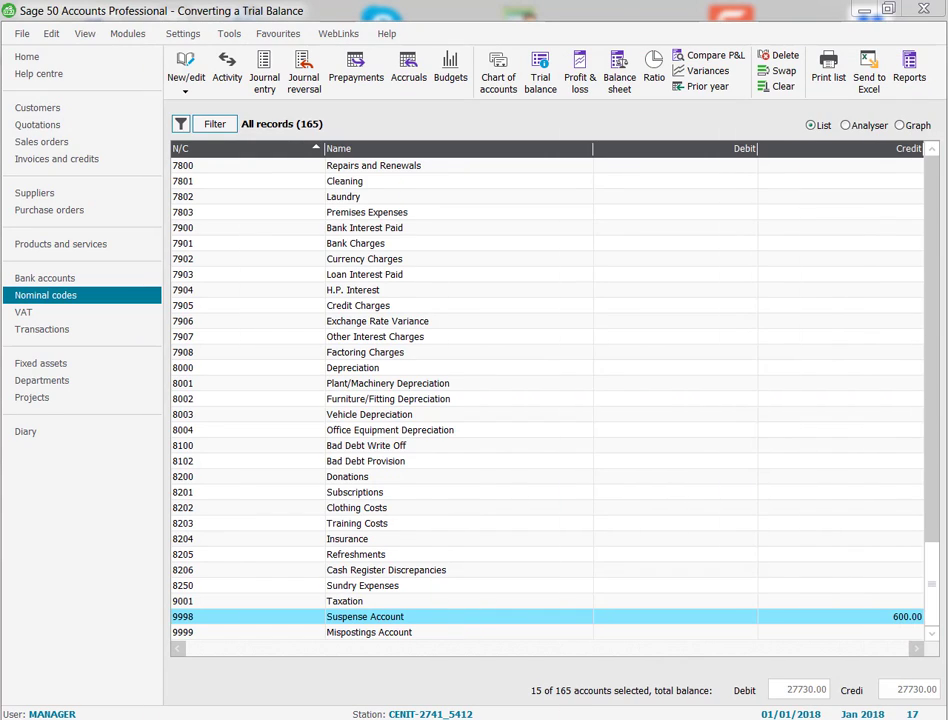
Give the first customer an OBAL opening balance of 850.00 dated 01/01/2018 and save the record.
click(55, 108)
double_click(302, 168)
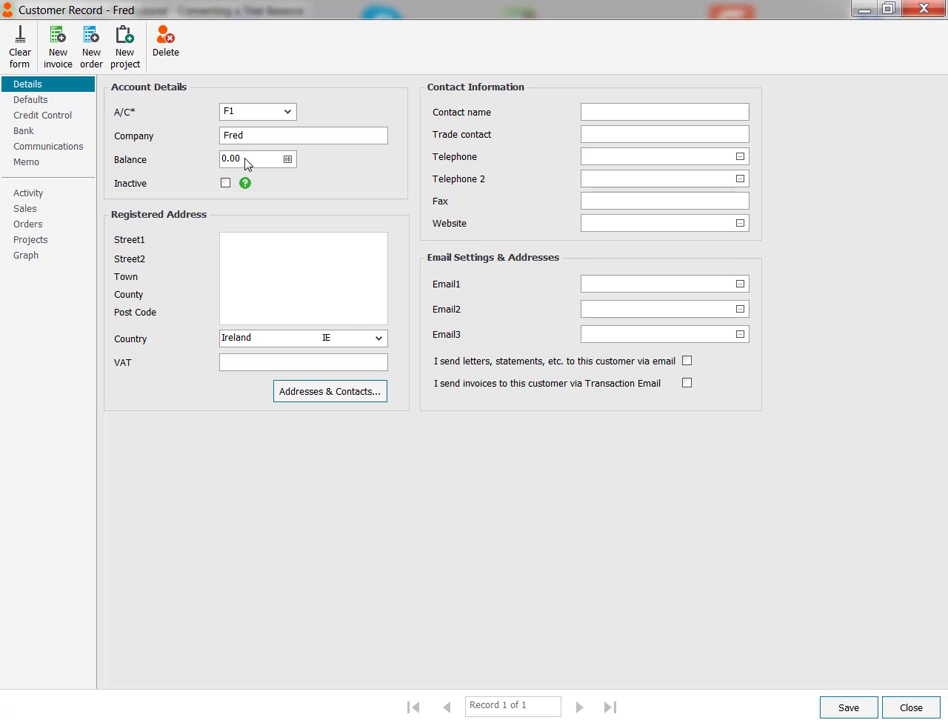
click(287, 160)
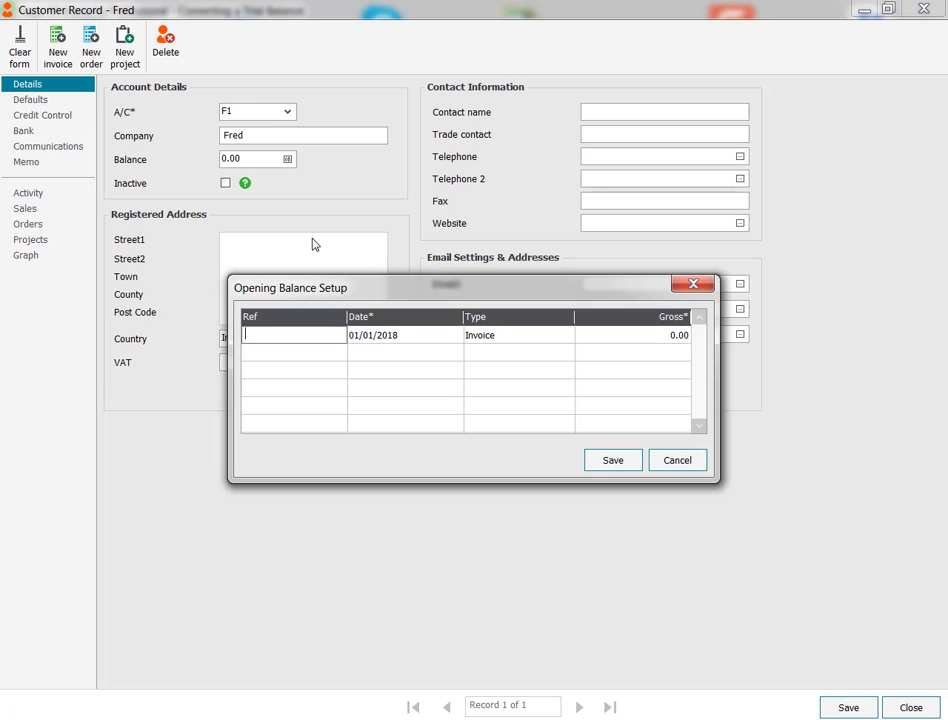
click(283, 334)
text(OBAL)
key(Tab)
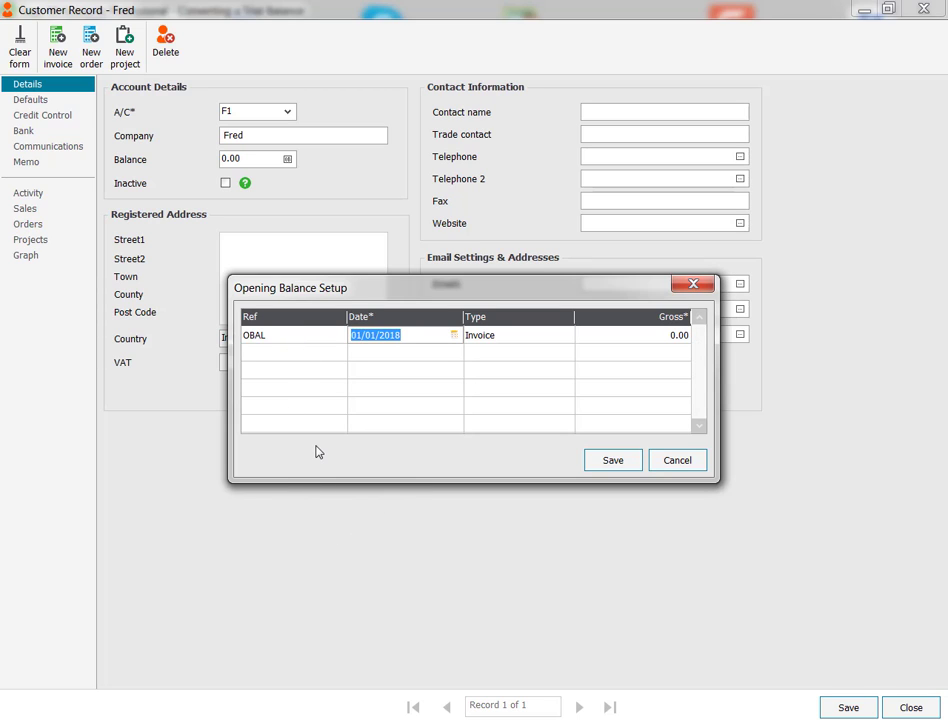
key(Tab)
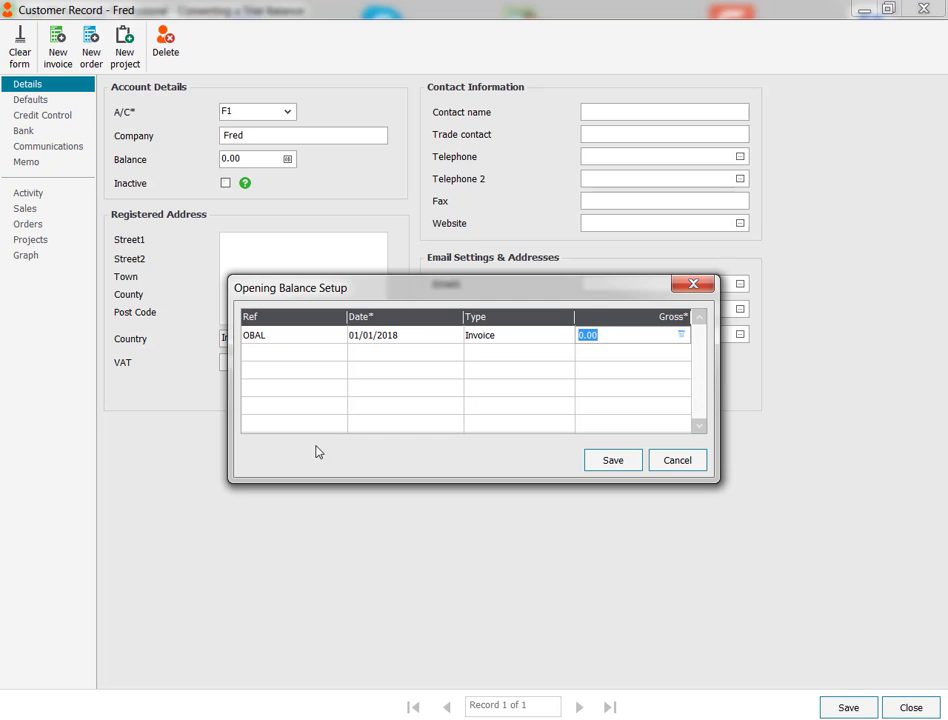
text(85)
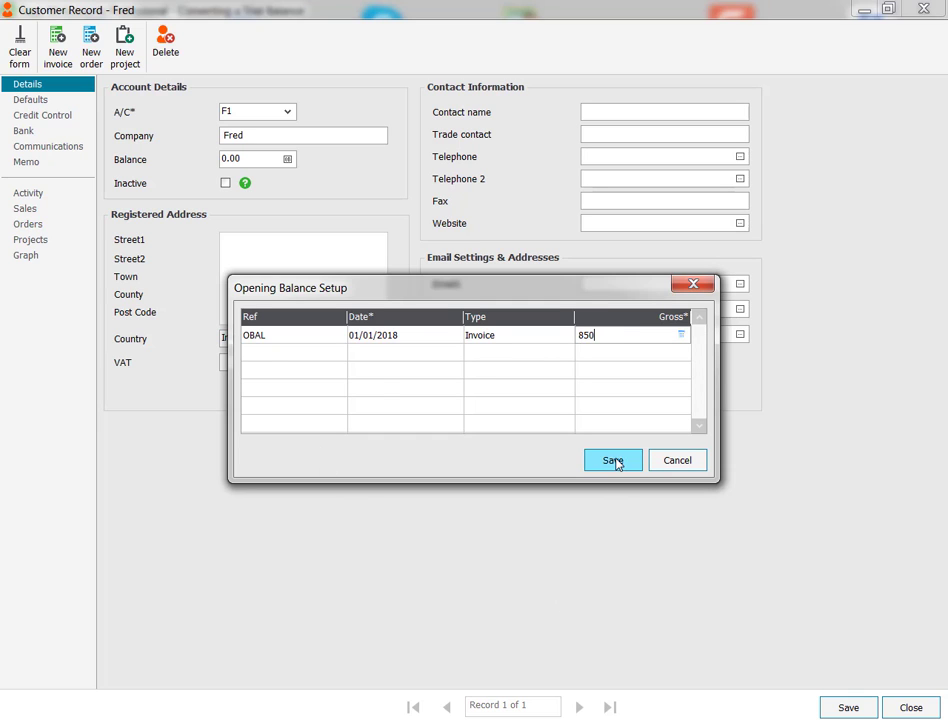
text(0)
click(614, 461)
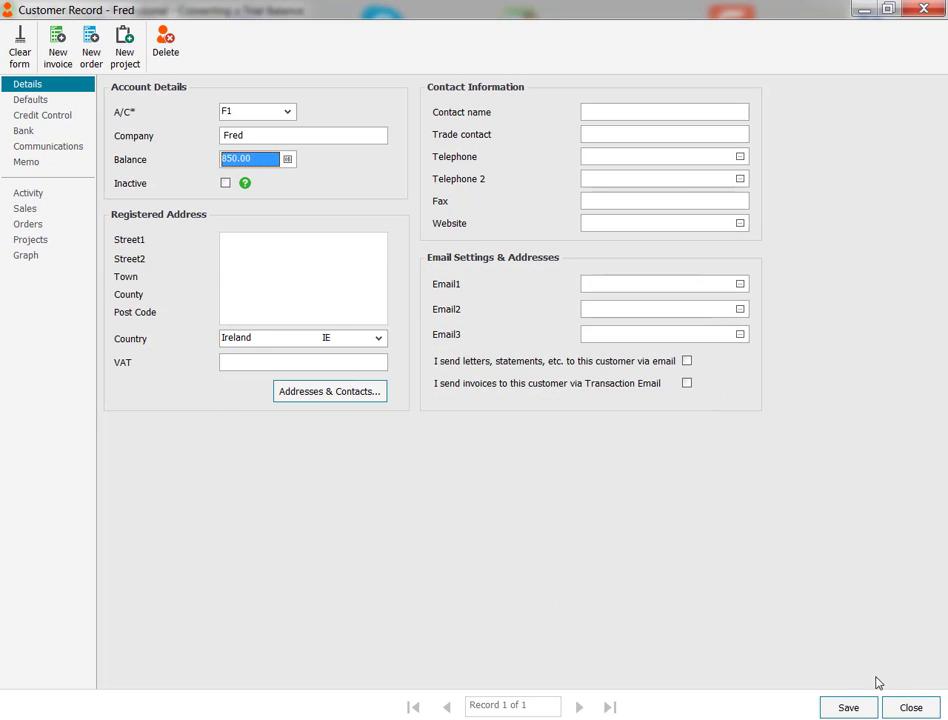
click(848, 708)
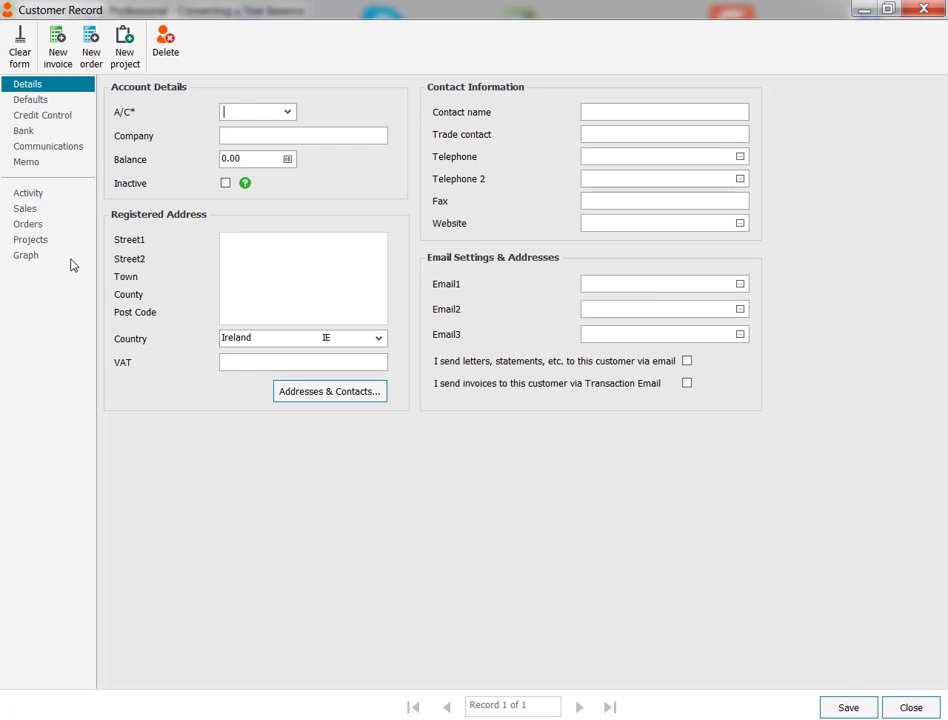
click(920, 9)
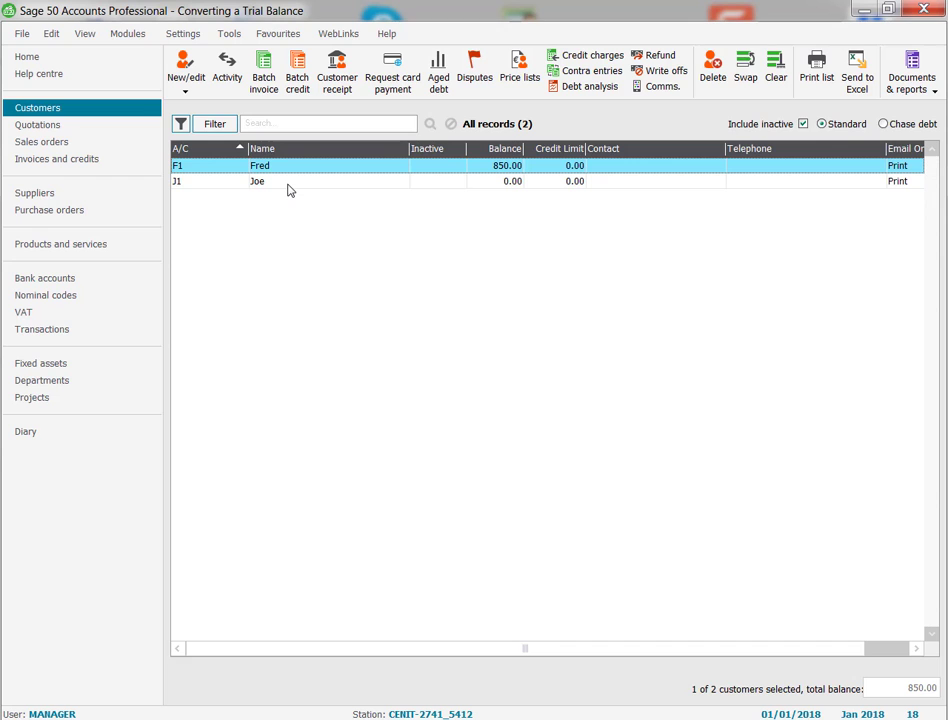
Post an 800.00 OBAL opening balance to the second customer after dismissing the terms warning.
mouse_move(946, 115)
mouse_down()
mouse_move(309, 123)
mouse_move(719, 154)
mouse_move(946, 150)
mouse_move(635, 113)
mouse_move(413, 113)
mouse_move(947, 107)
mouse_up()
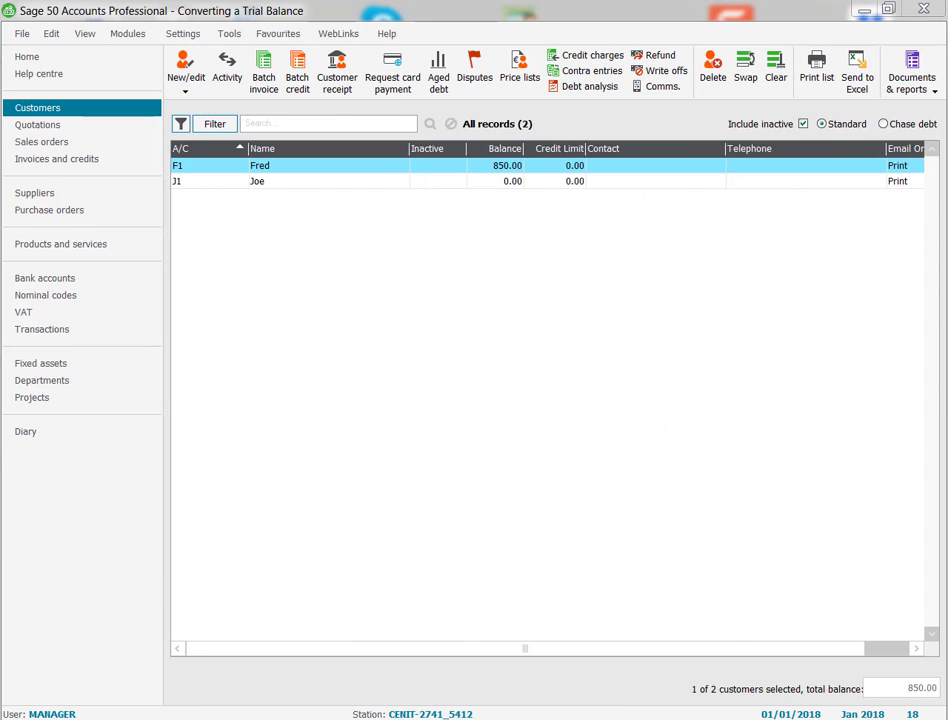
double_click(287, 188)
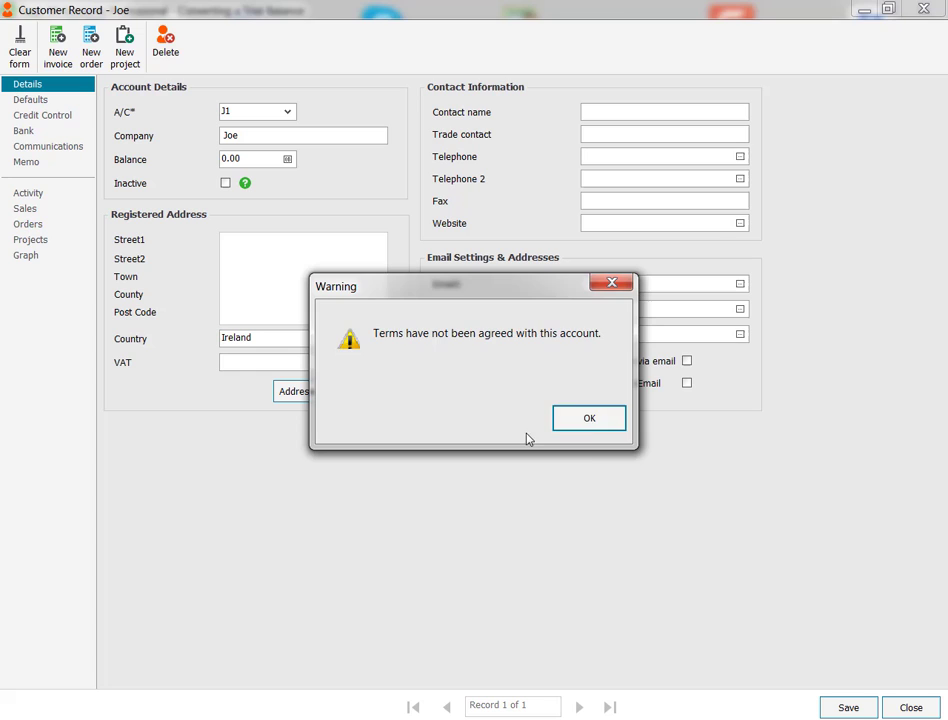
click(592, 422)
click(288, 160)
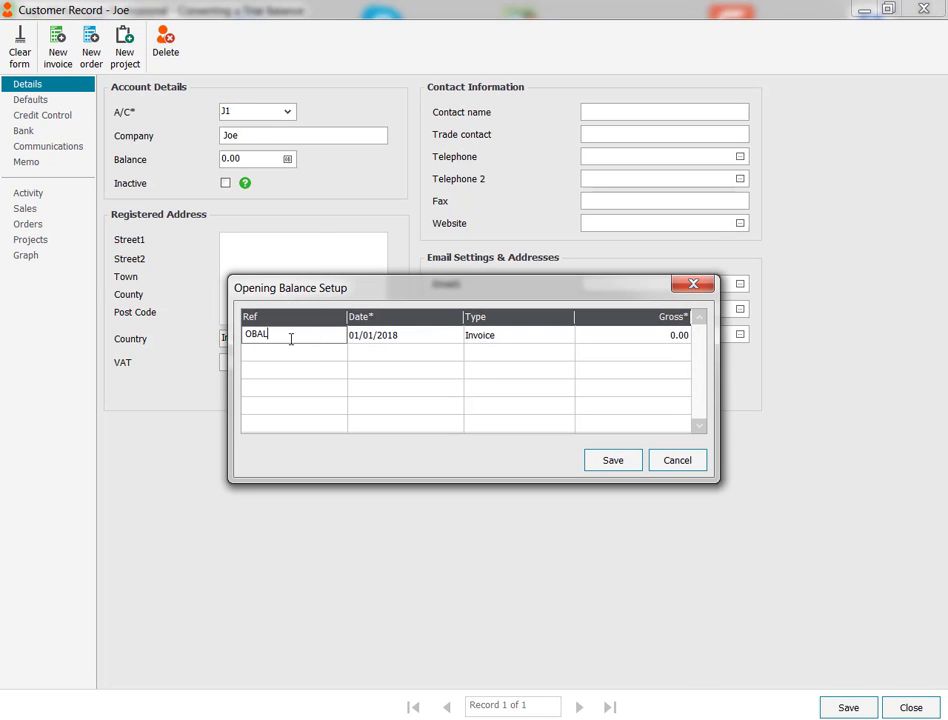
key(Tab)
key(Tab)
key(Tab)
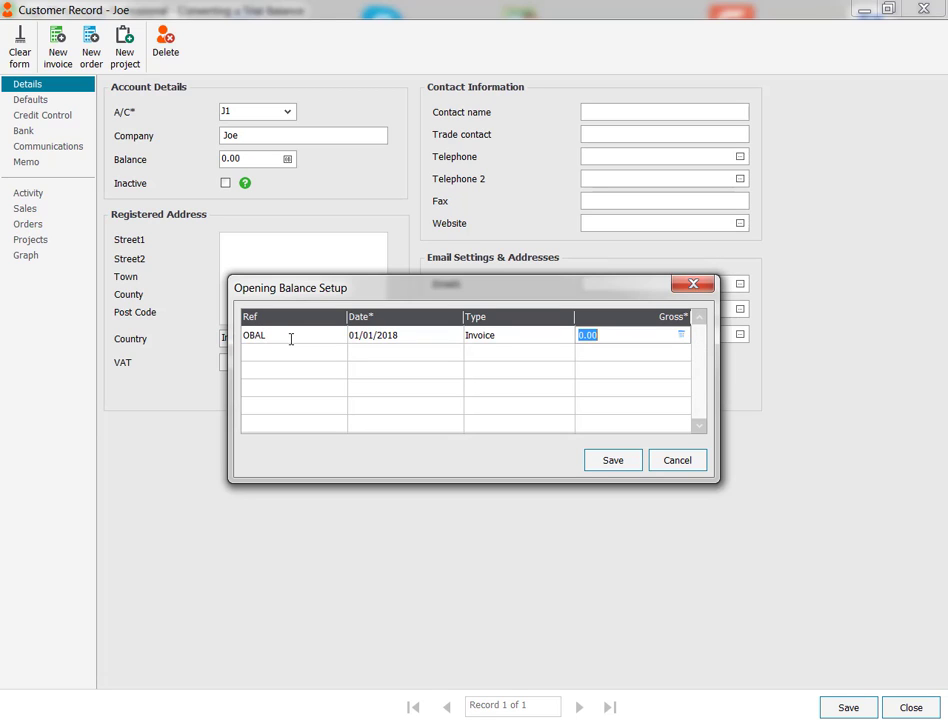
text(800)
click(618, 460)
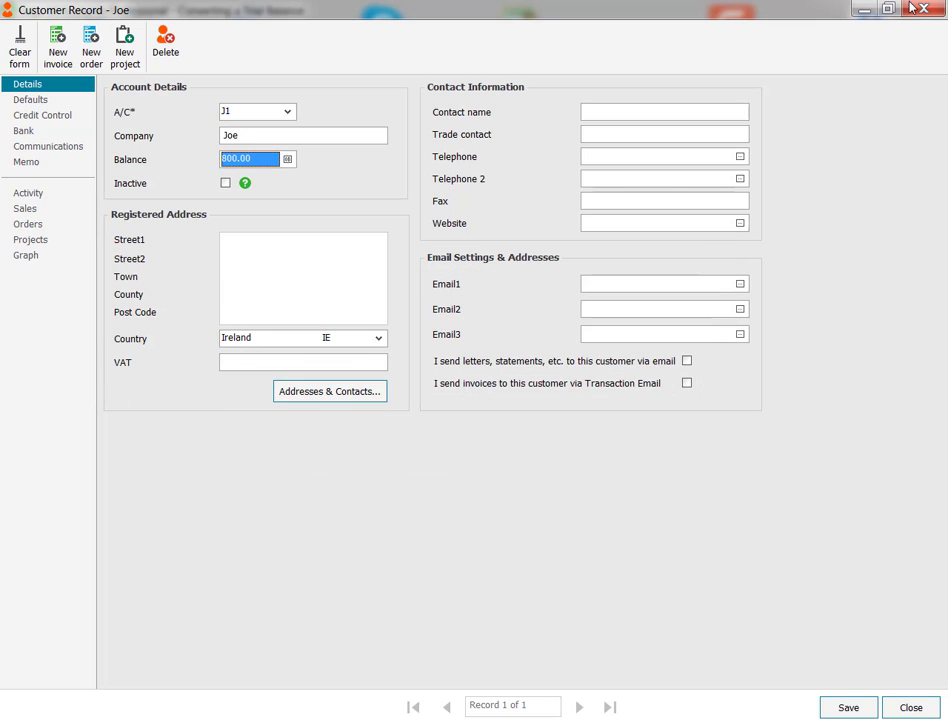
Verify 800 against the Excel debtors listing, then close the customer record keeping the changes.
key(alt+Tab)
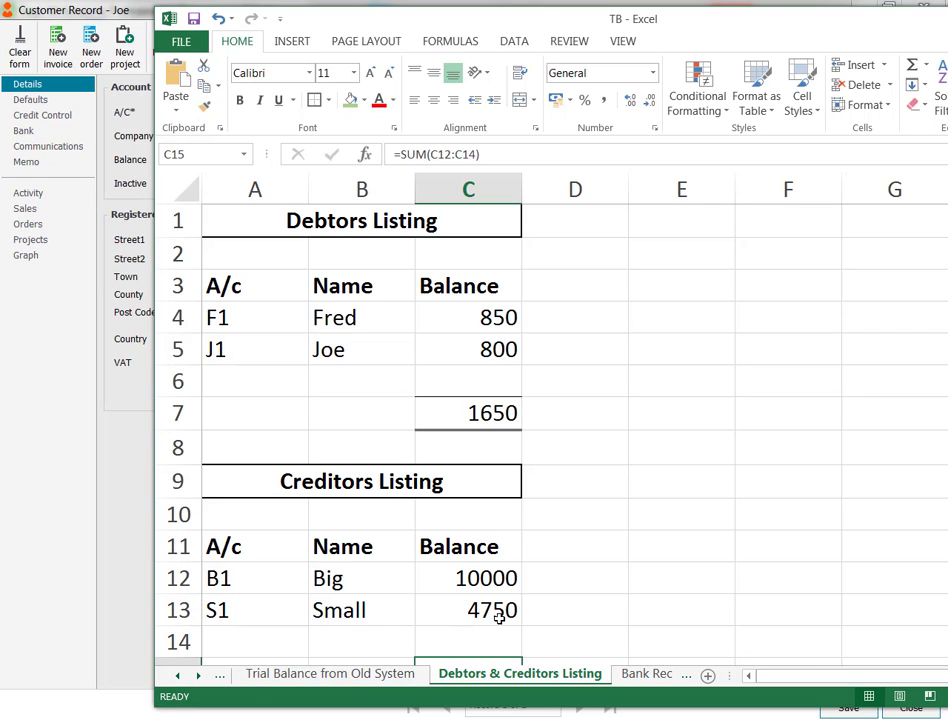
drag(670, 33, 947, 33)
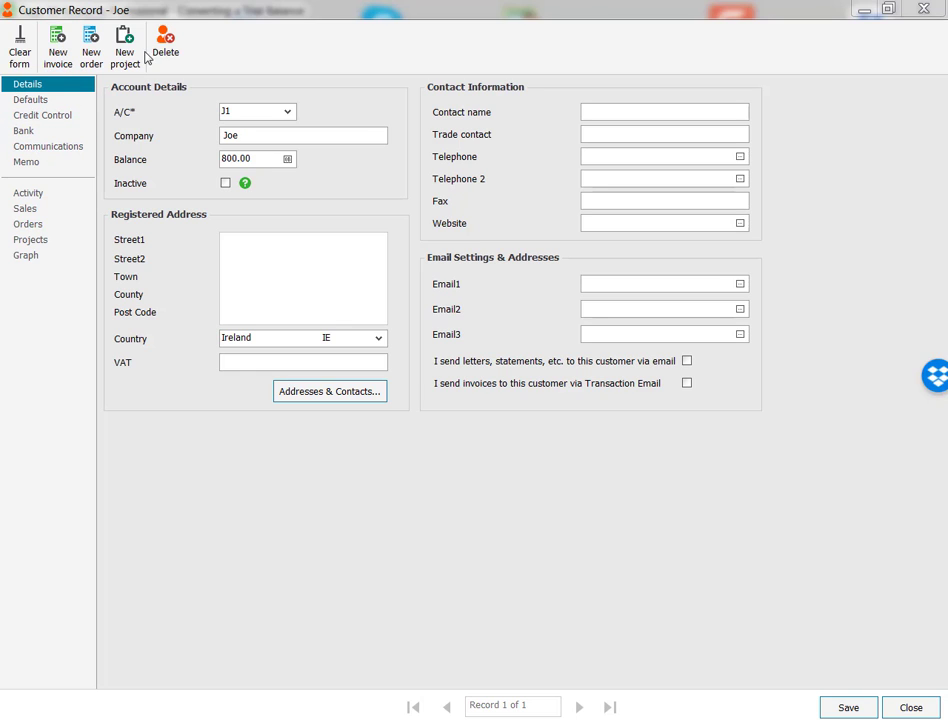
click(910, 14)
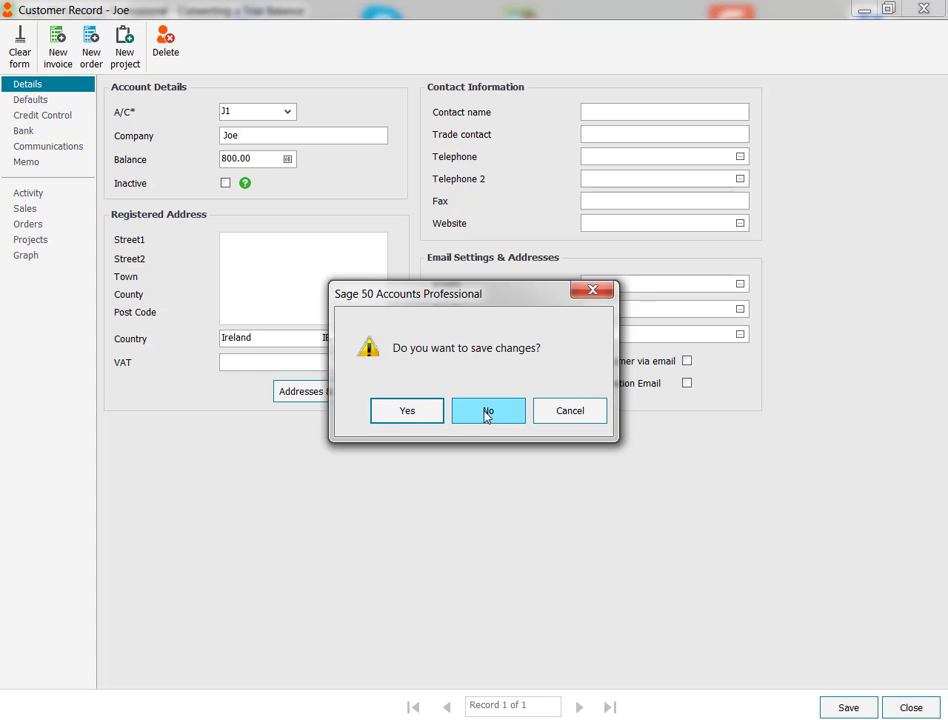
click(421, 419)
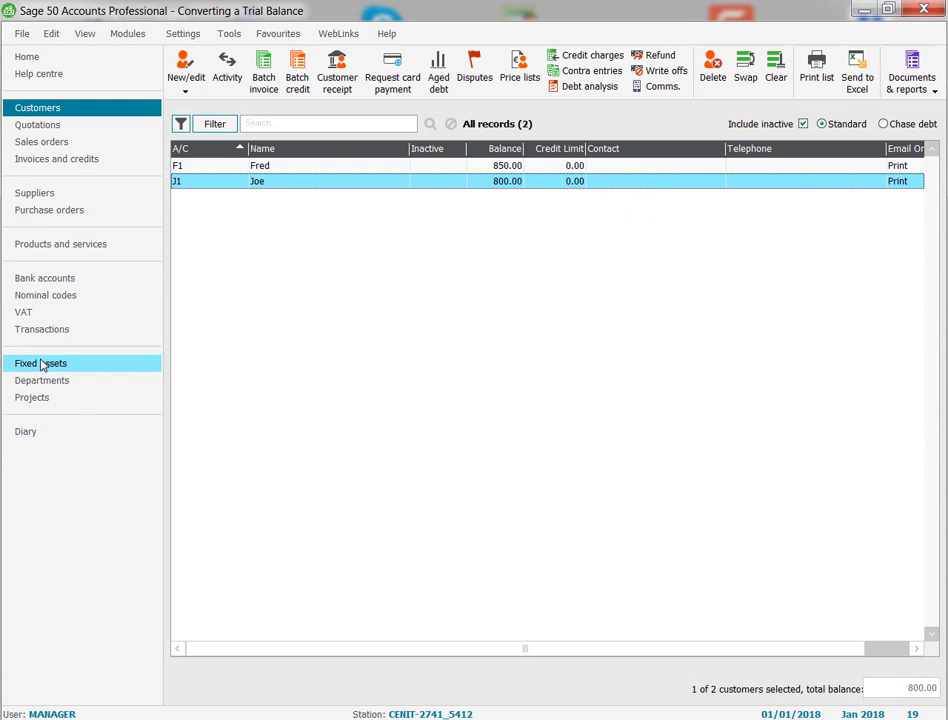
Give supplier Big (B1) a 10000.00 opening balance with reference OBAL and keep the changes.
click(50, 194)
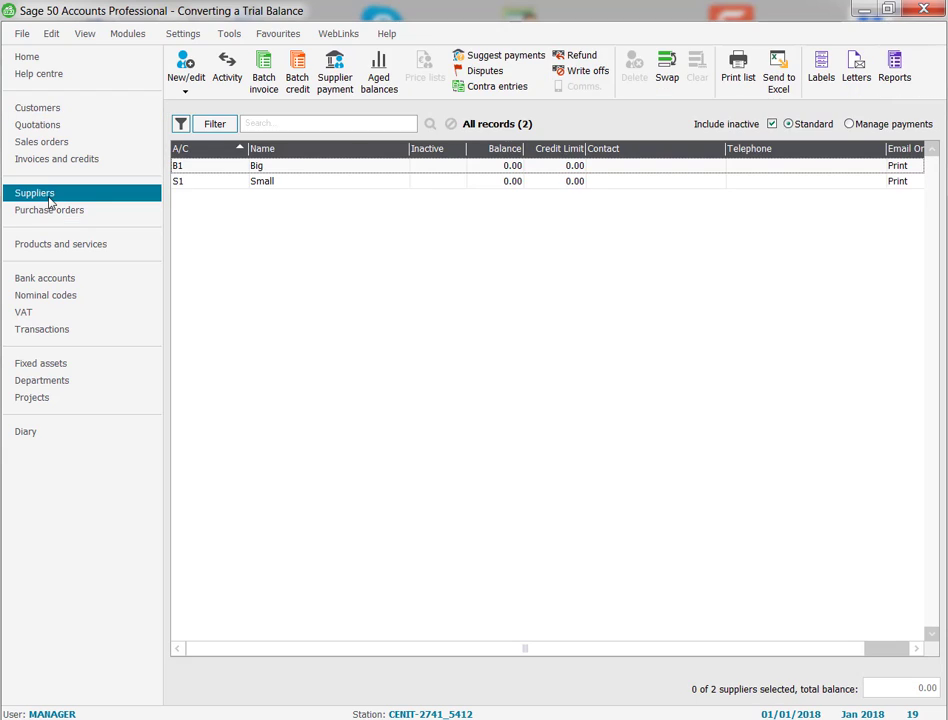
click(301, 167)
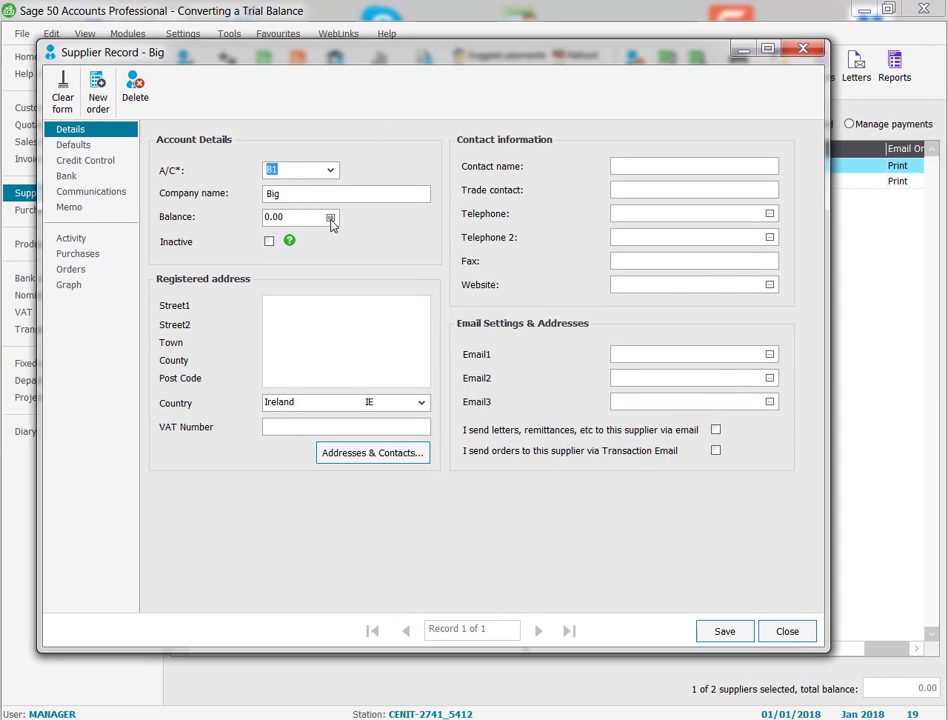
click(330, 218)
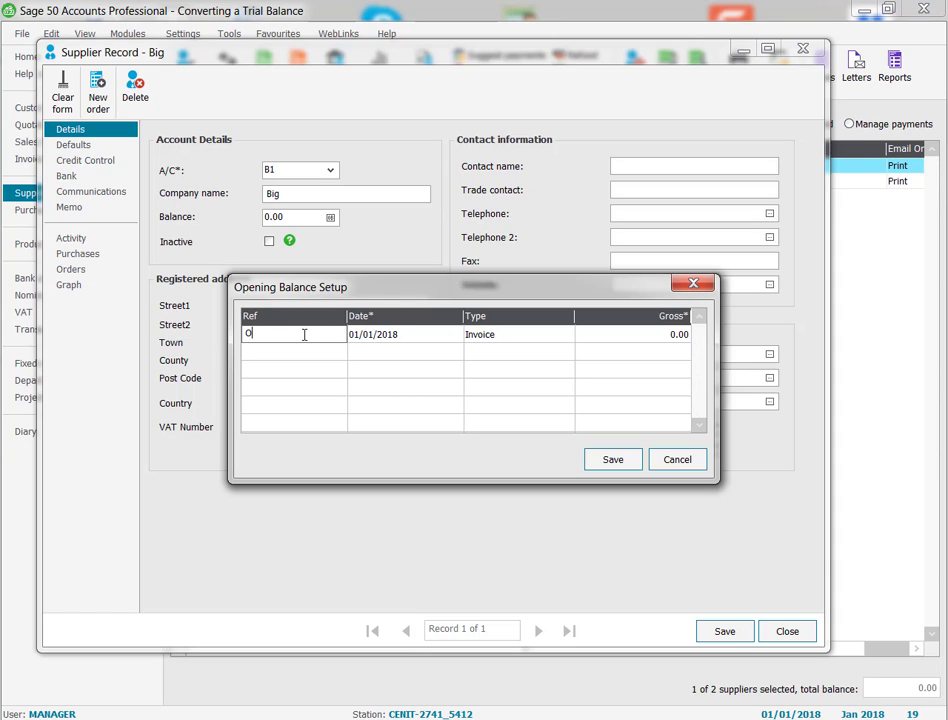
text(OBAL)
key(Tab)
key(Tab)
key(Tab)
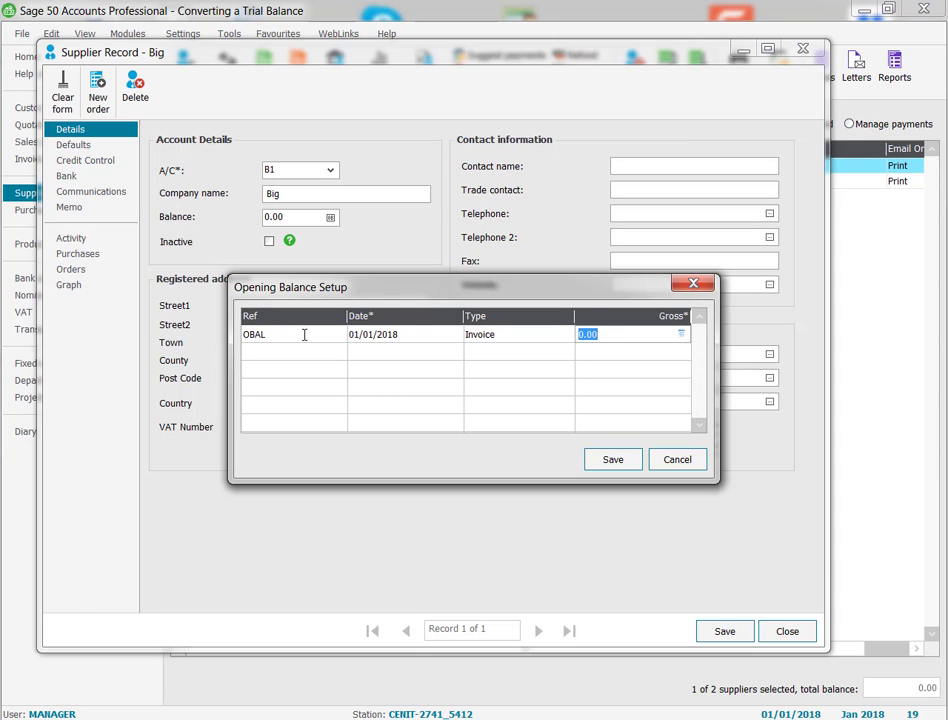
text(10000)
click(613, 466)
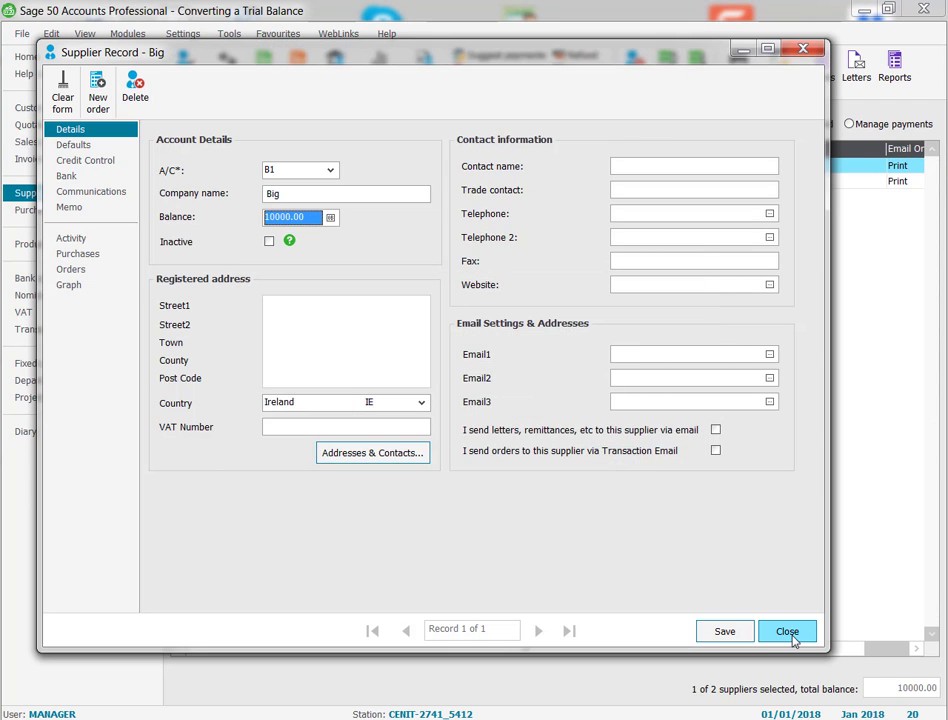
click(789, 632)
click(367, 398)
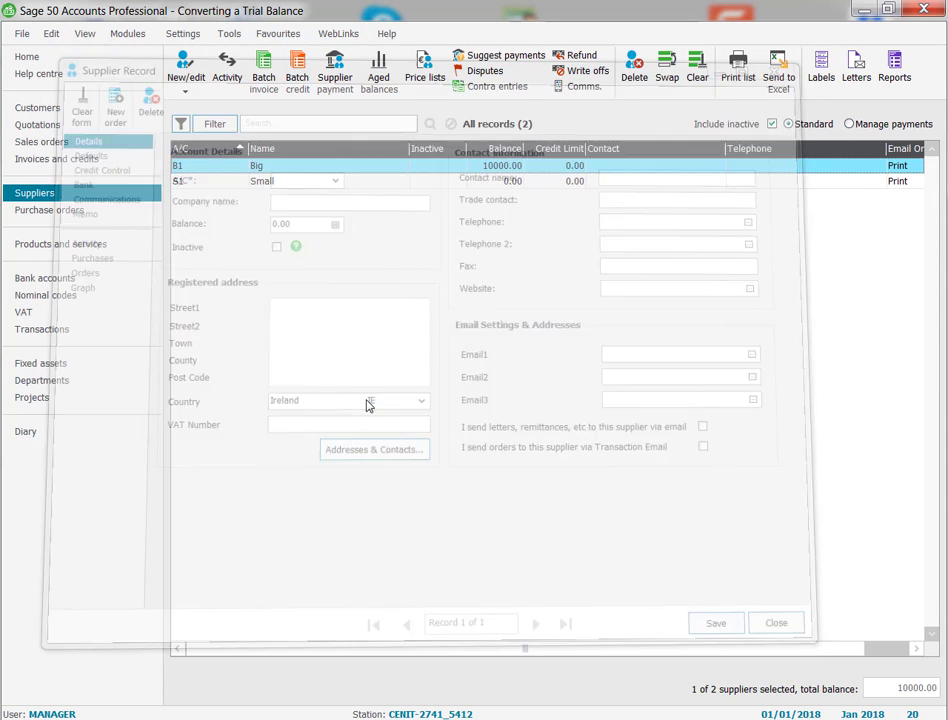
Give supplier Small (S1) a 4750.00 opening balance invoice and save the record.
double_click(307, 184)
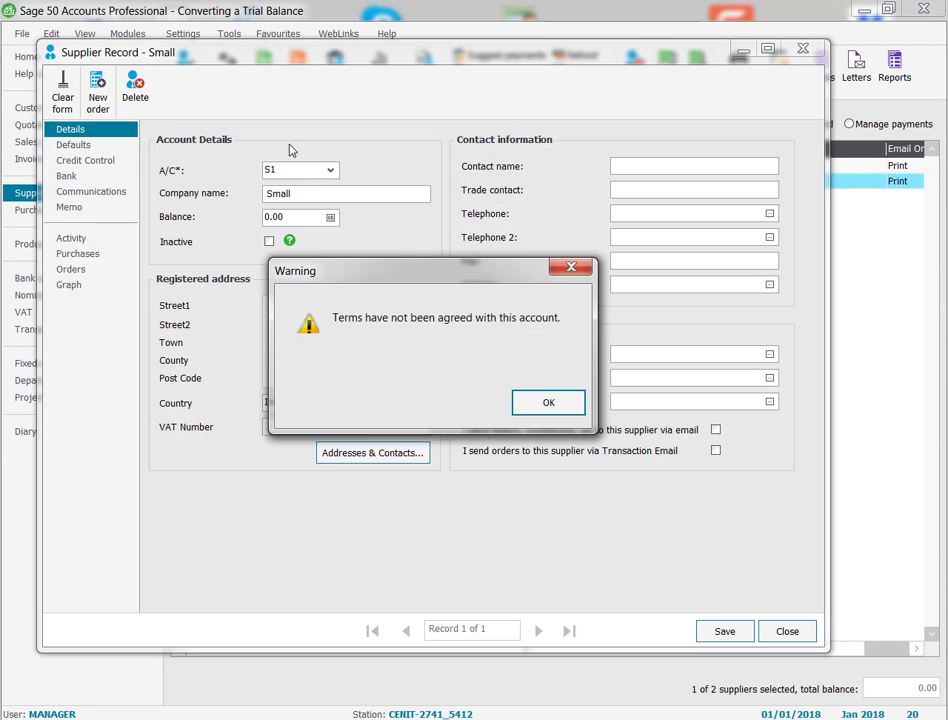
click(547, 404)
click(330, 217)
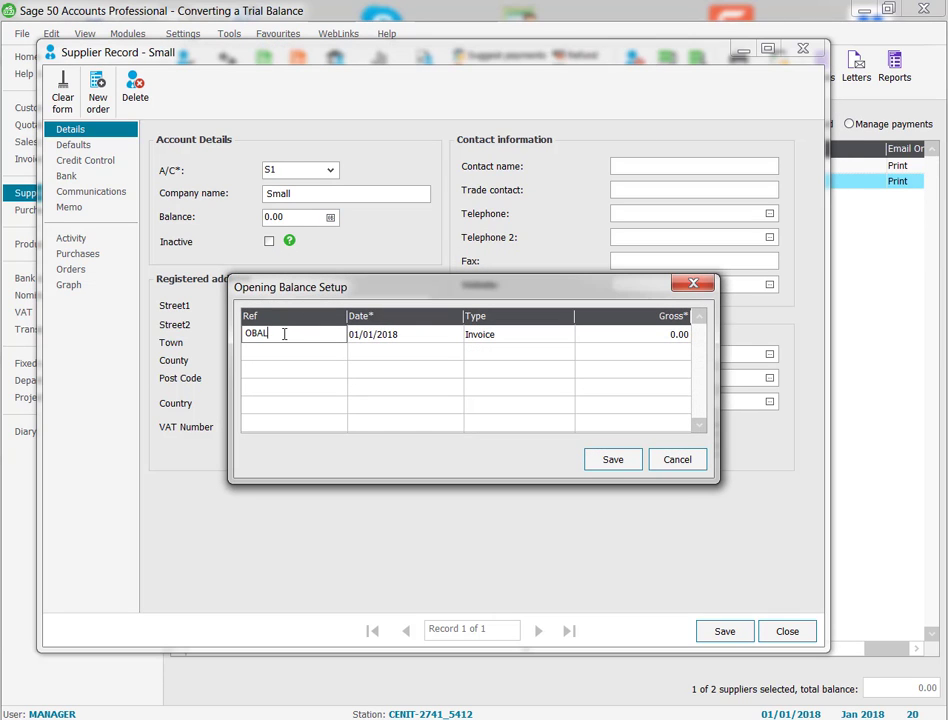
key(Tab)
key(Tab)
key(Tab)
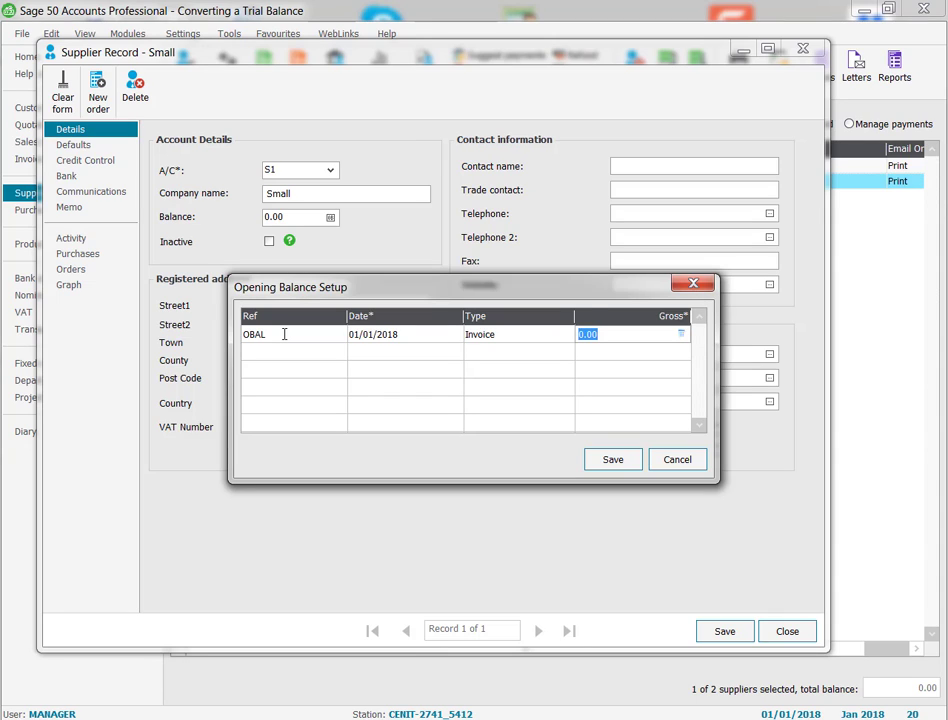
text(4750)
click(613, 458)
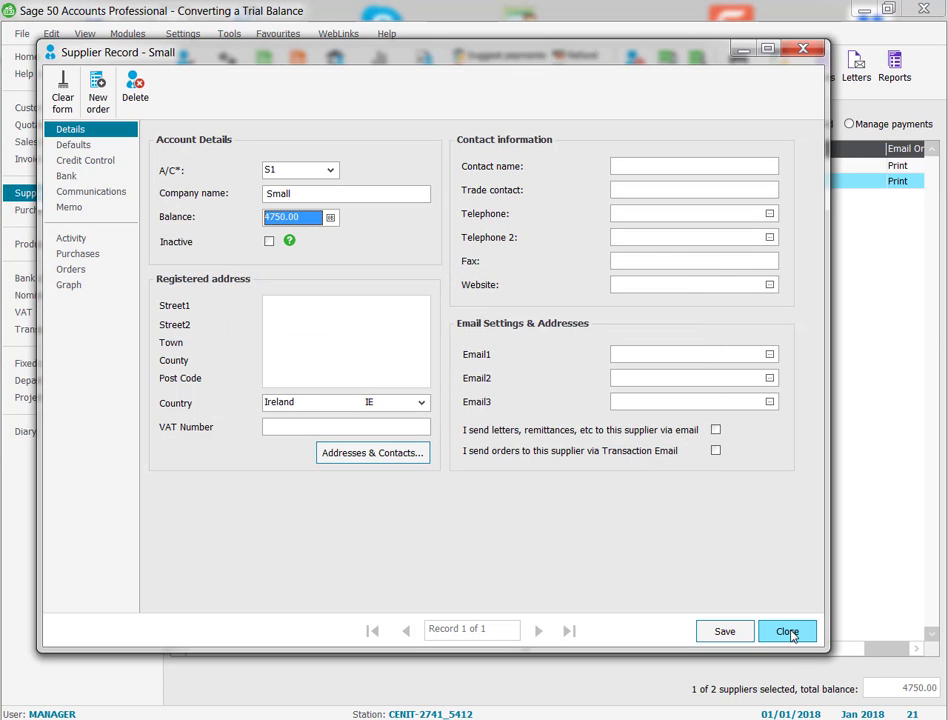
click(740, 633)
click(787, 635)
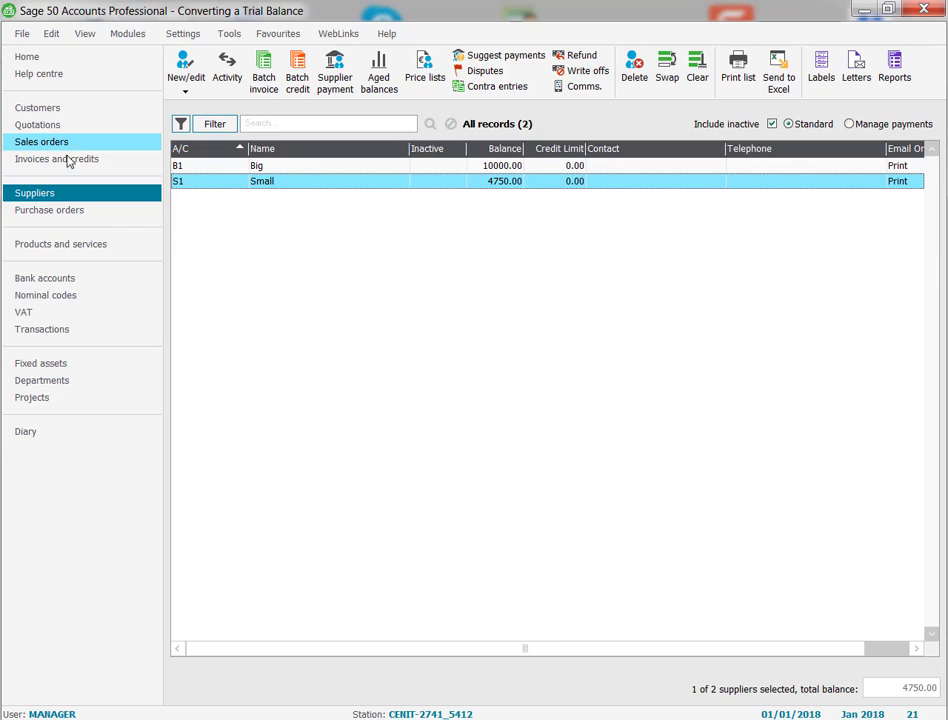
Preview the trial balance to period 12: December 2018, totalling 41,880.00 on both sides.
click(46, 298)
click(541, 88)
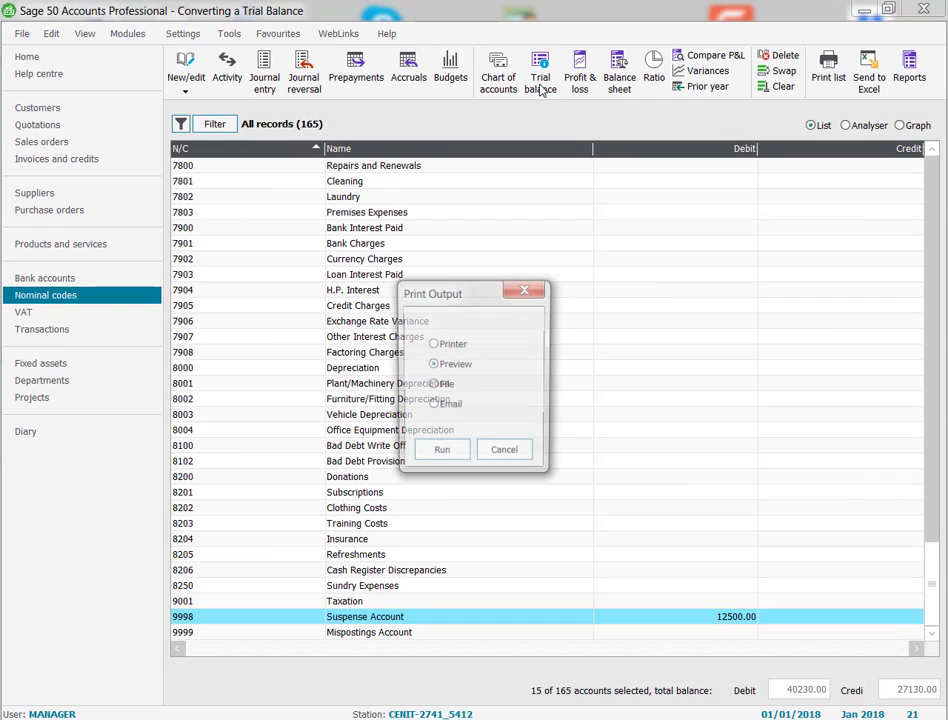
click(451, 454)
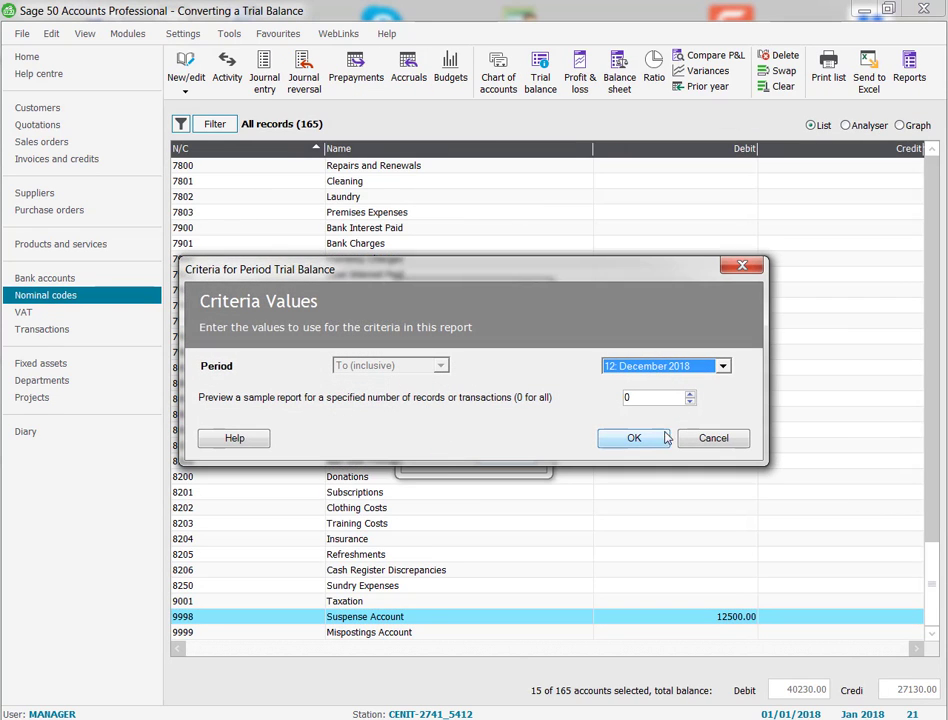
click(635, 438)
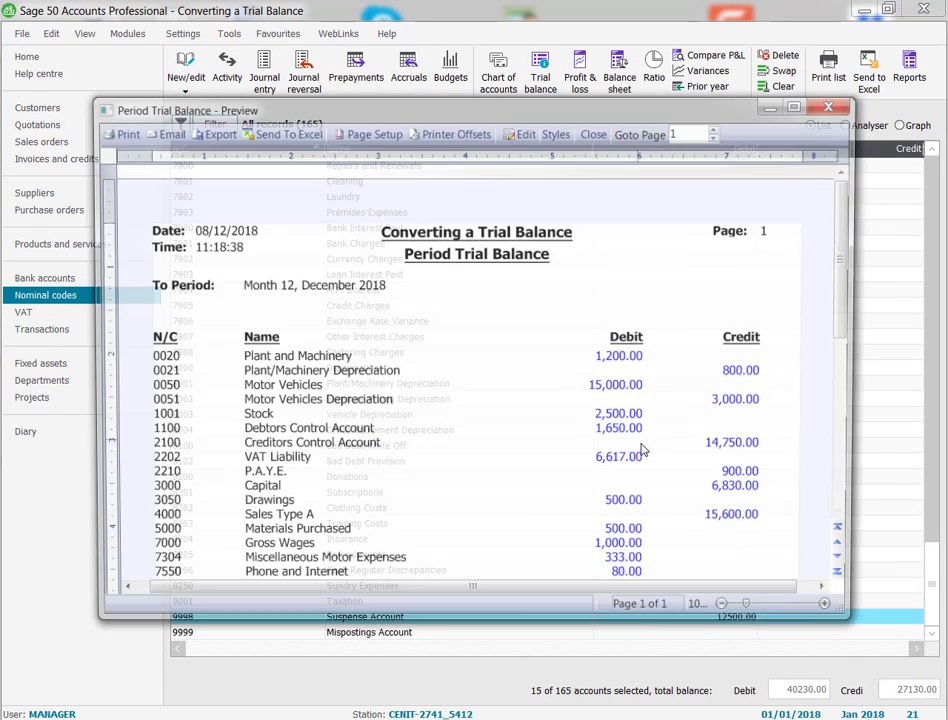
click(800, 103)
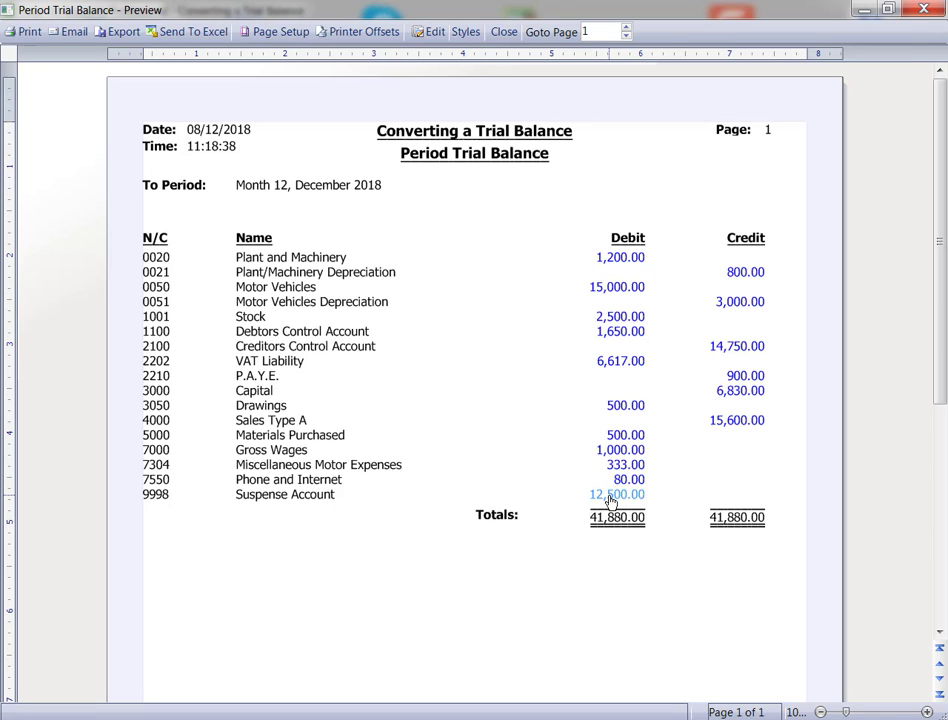
click(924, 10)
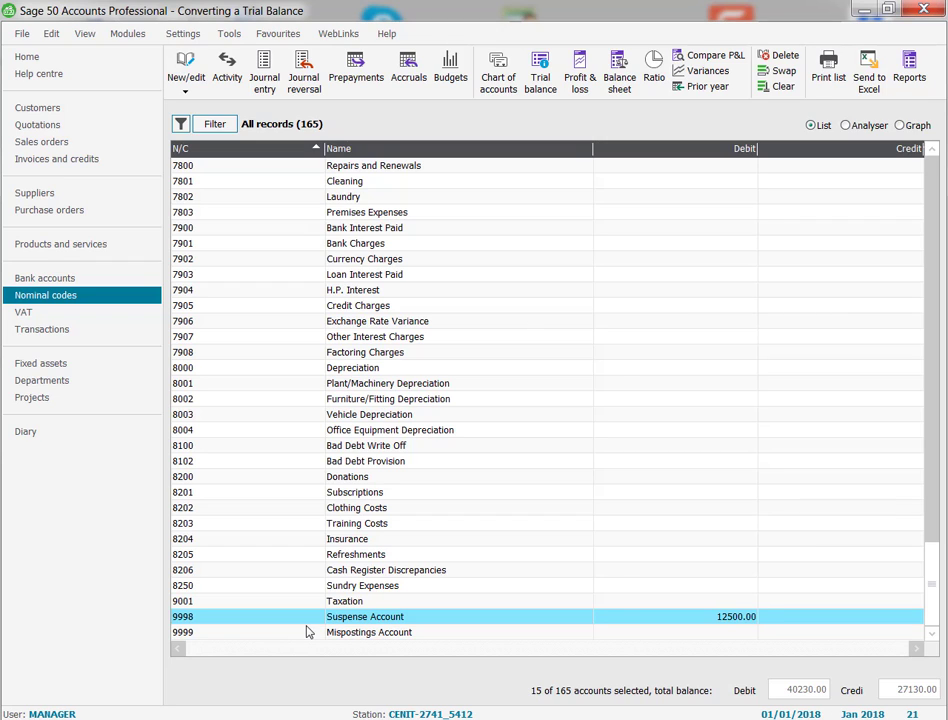
Begin bank account 1200's opening balance entry up to the Receipt EUR field, then switch to Excel.
click(42, 283)
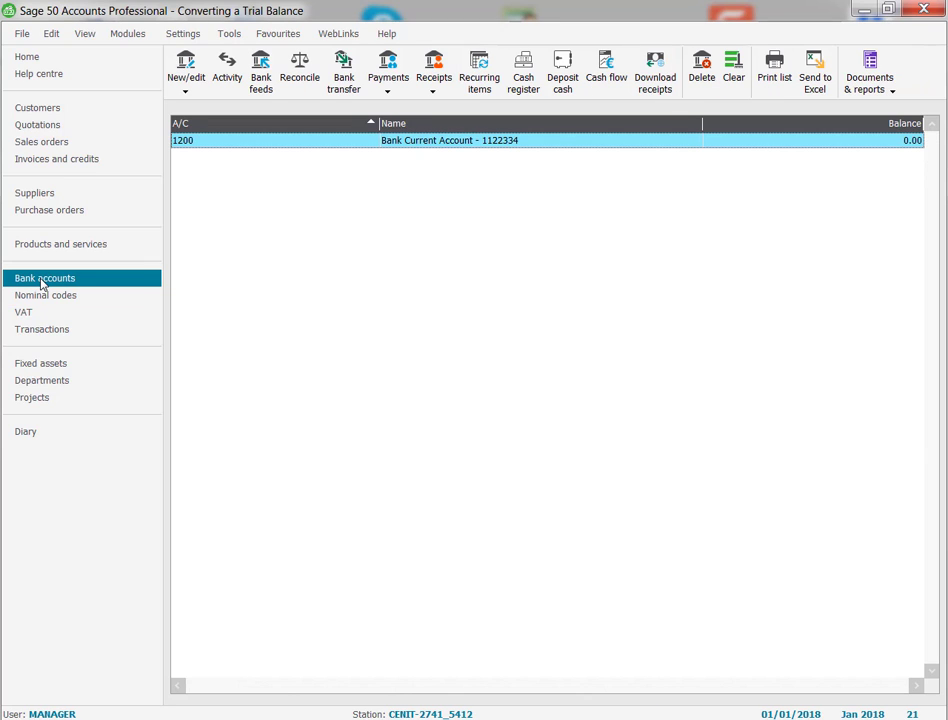
double_click(281, 141)
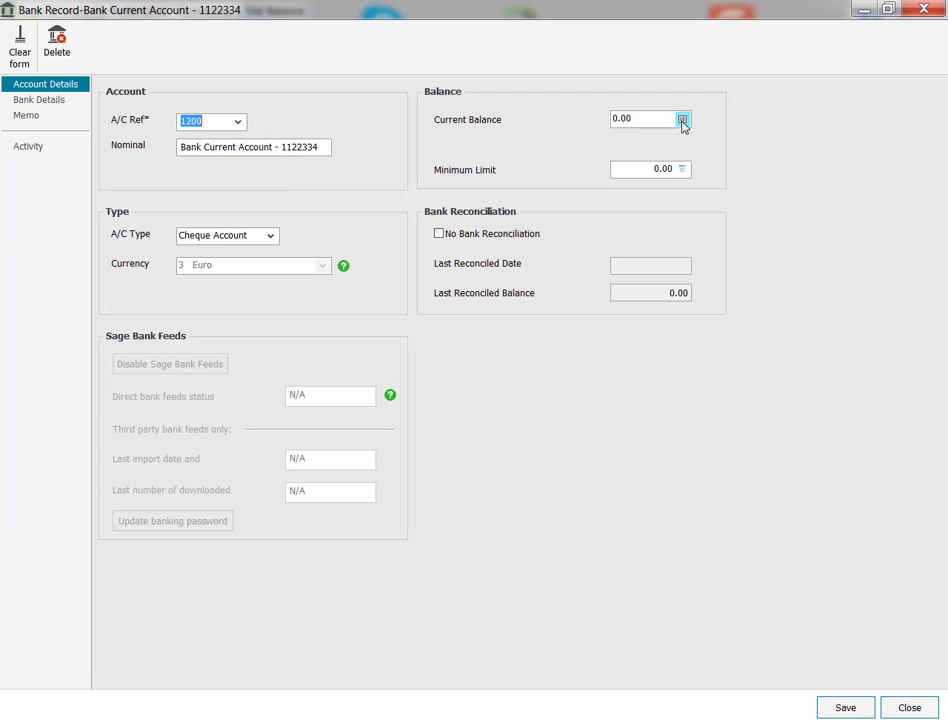
click(682, 120)
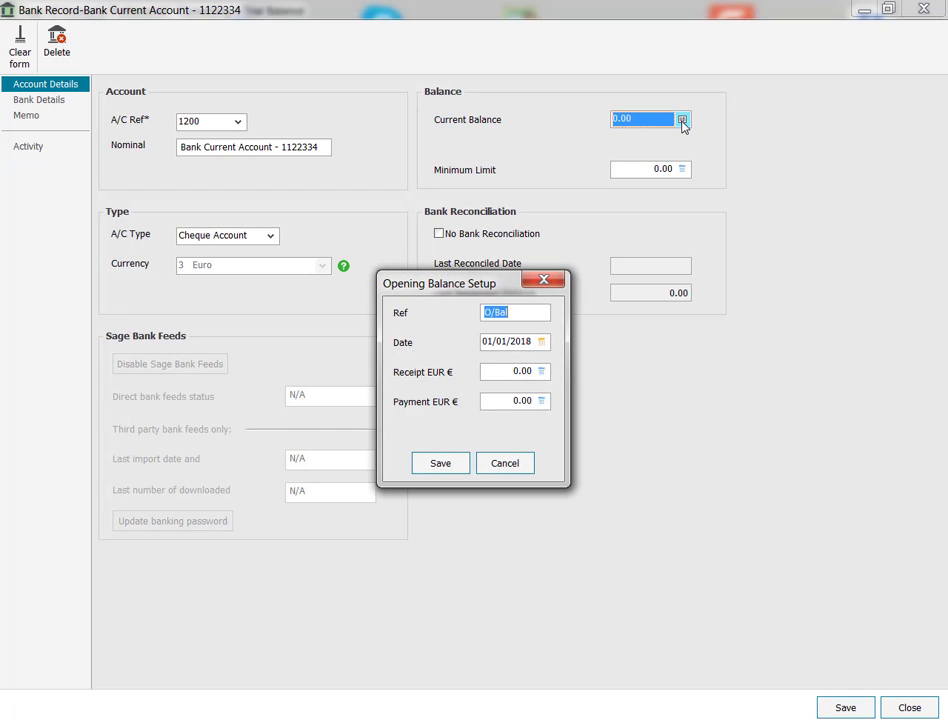
key(Tab)
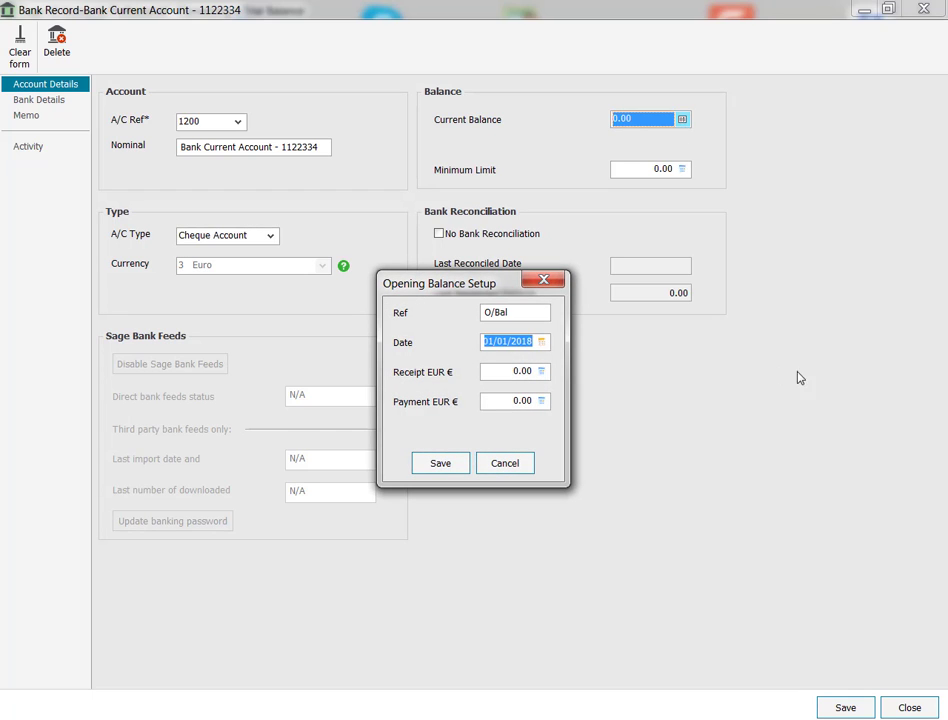
key(Tab)
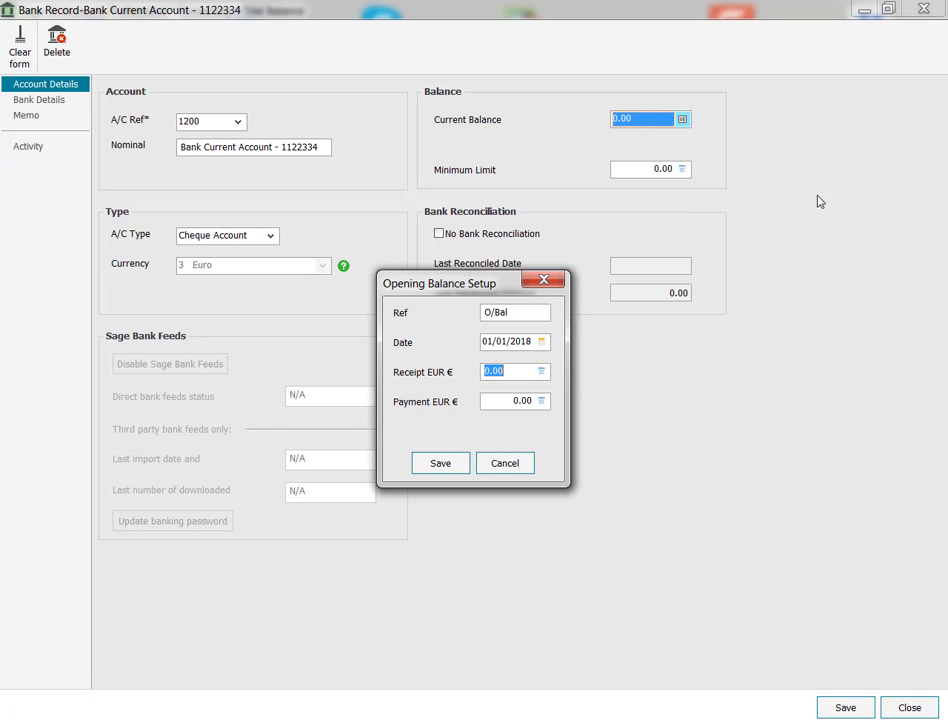
key(alt+Tab)
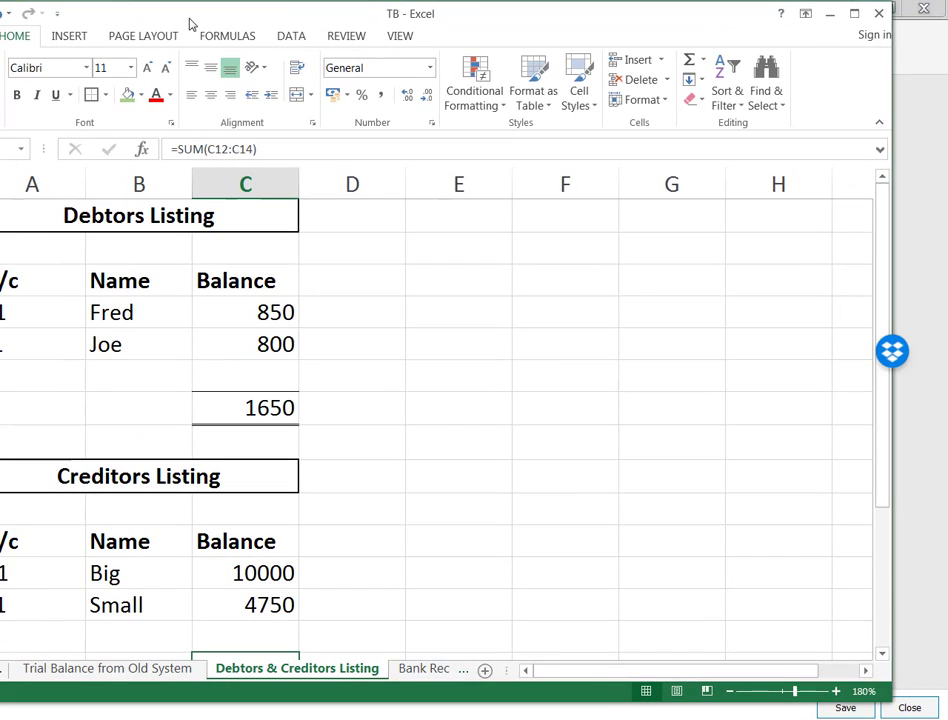
On the Bank Rec sheet, check the 12500 accounts balance and 13600 statement balance.
click(423, 668)
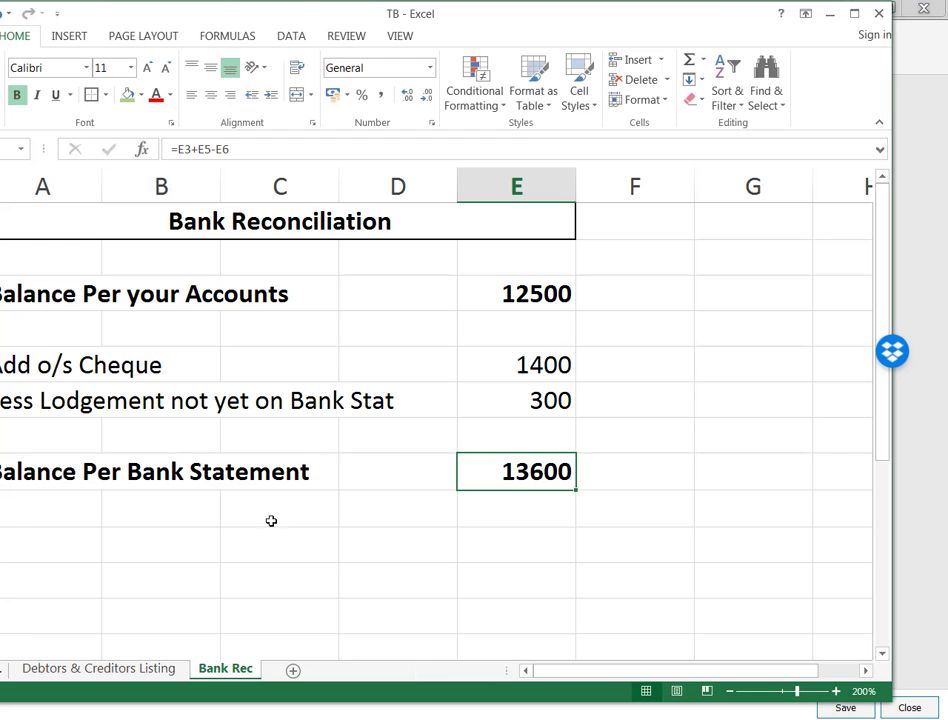
drag(347, 21, 445, 41)
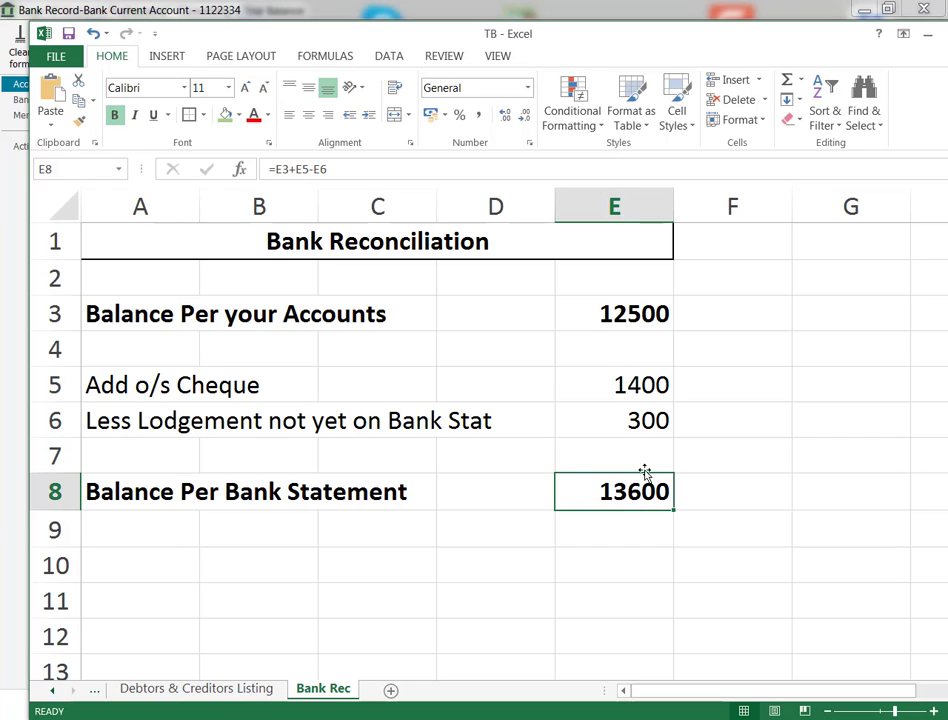
click(632, 314)
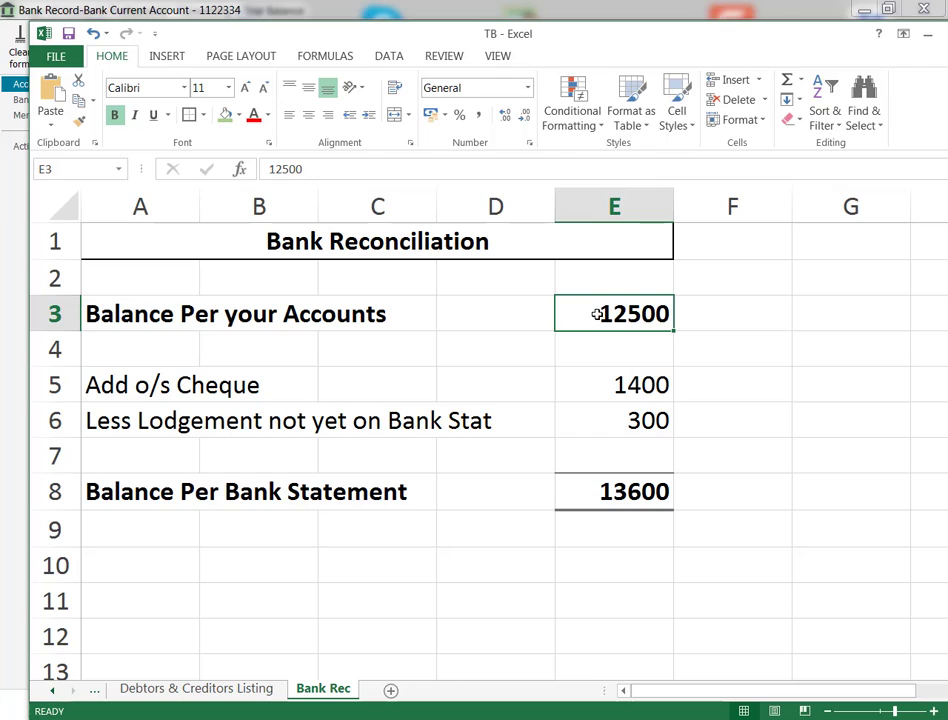
click(603, 499)
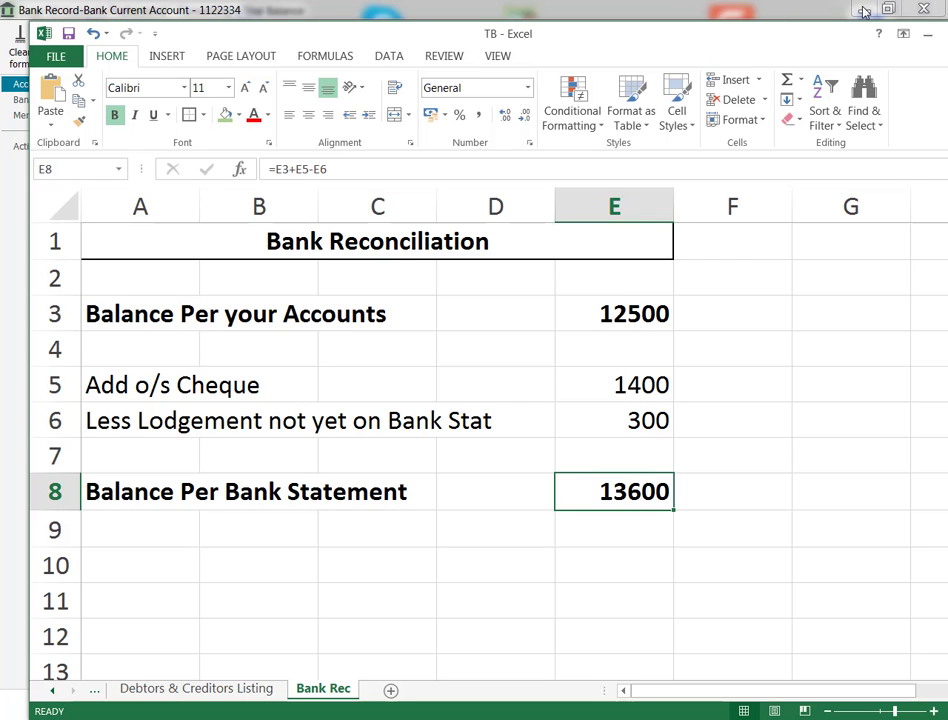
drag(804, 37, 947, 134)
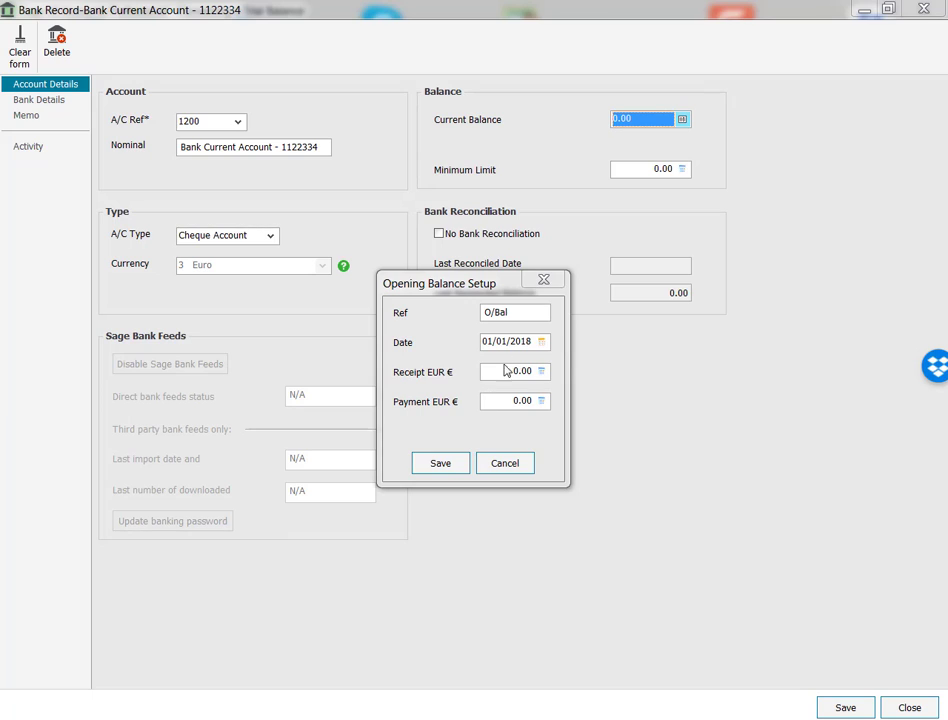
Save a 13600 opening receipt for bank account 1200 and close the bank record.
click(498, 371)
drag(509, 370, 425, 364)
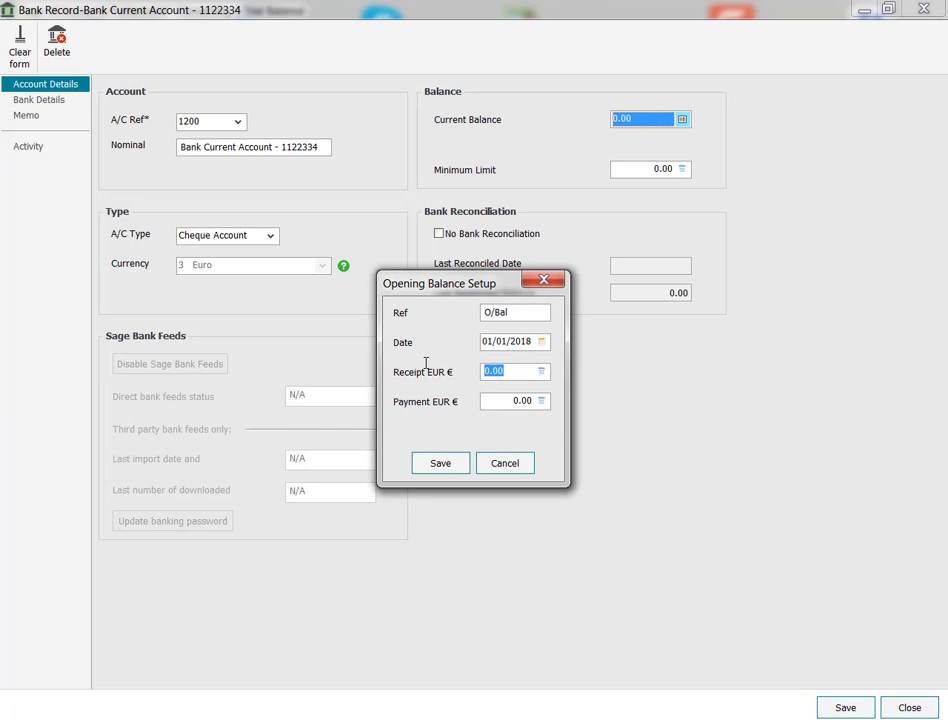
text(13600)
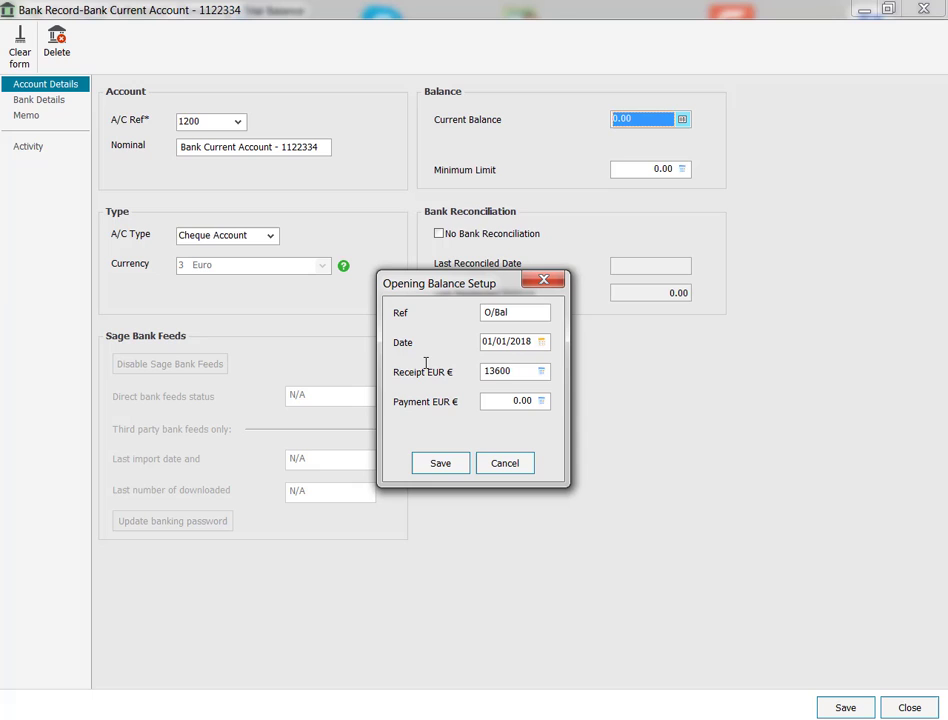
click(441, 464)
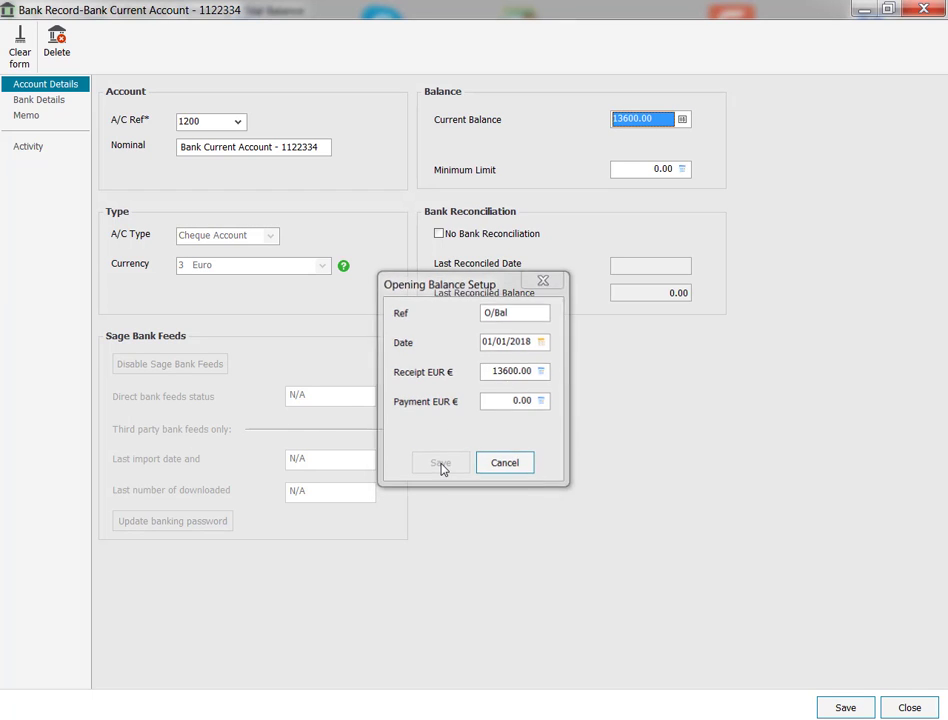
click(907, 707)
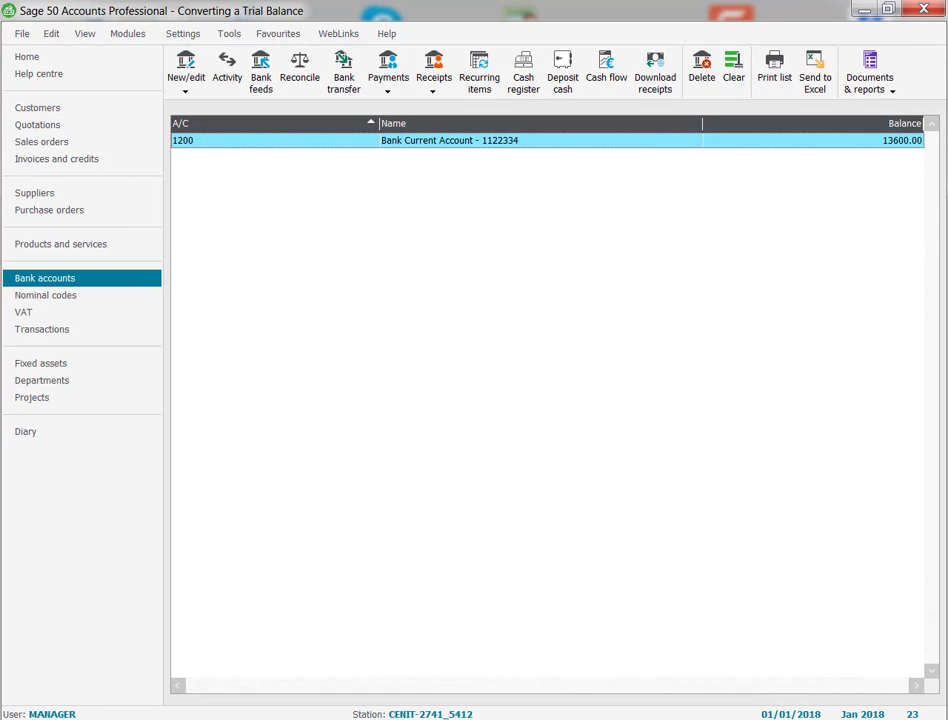
drag(947, 42, 352, 42)
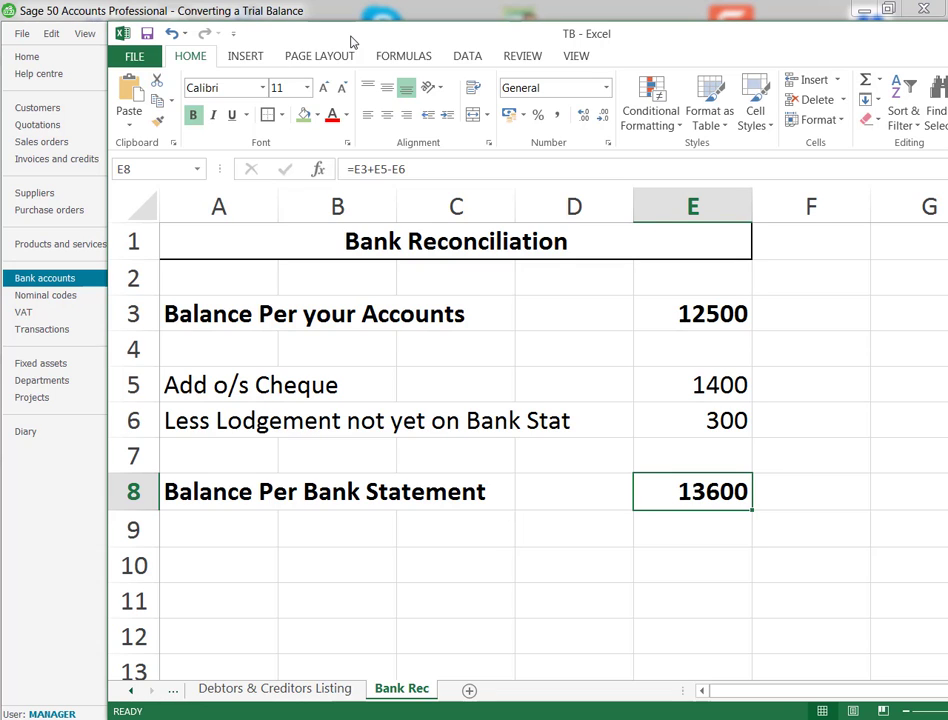
drag(350, 42, 947, 60)
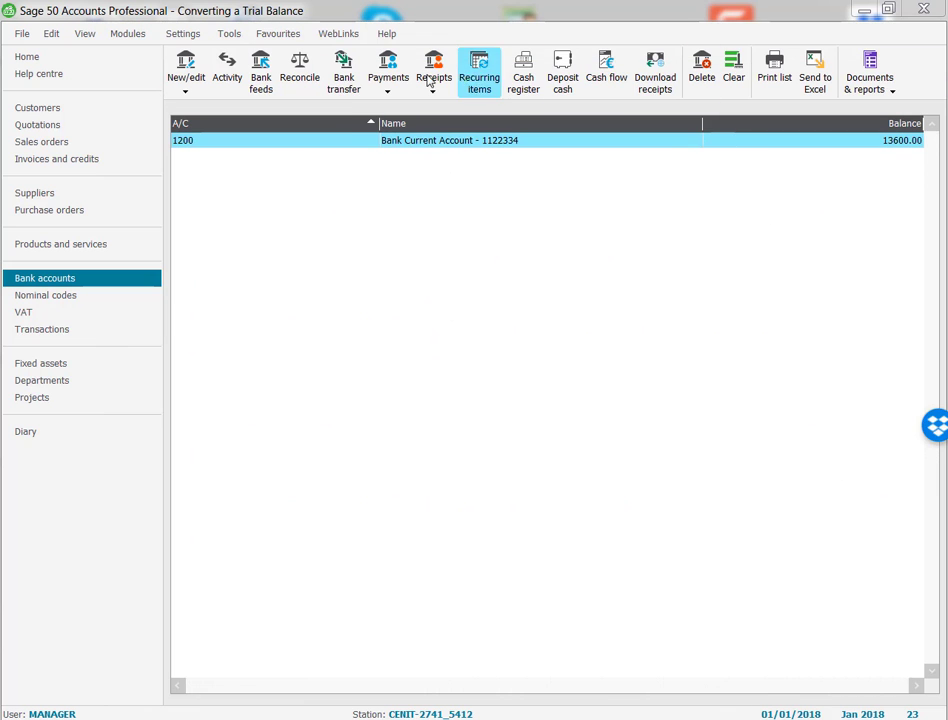
Start a bank payment from account 1200 to nominal code 9998 Suspense Account.
click(388, 88)
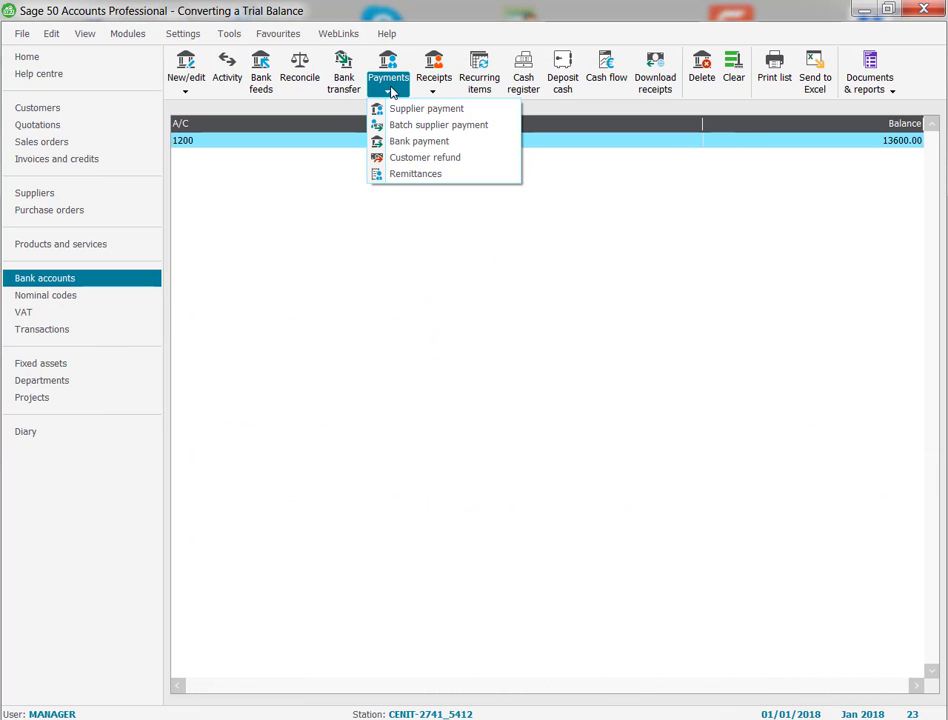
click(408, 141)
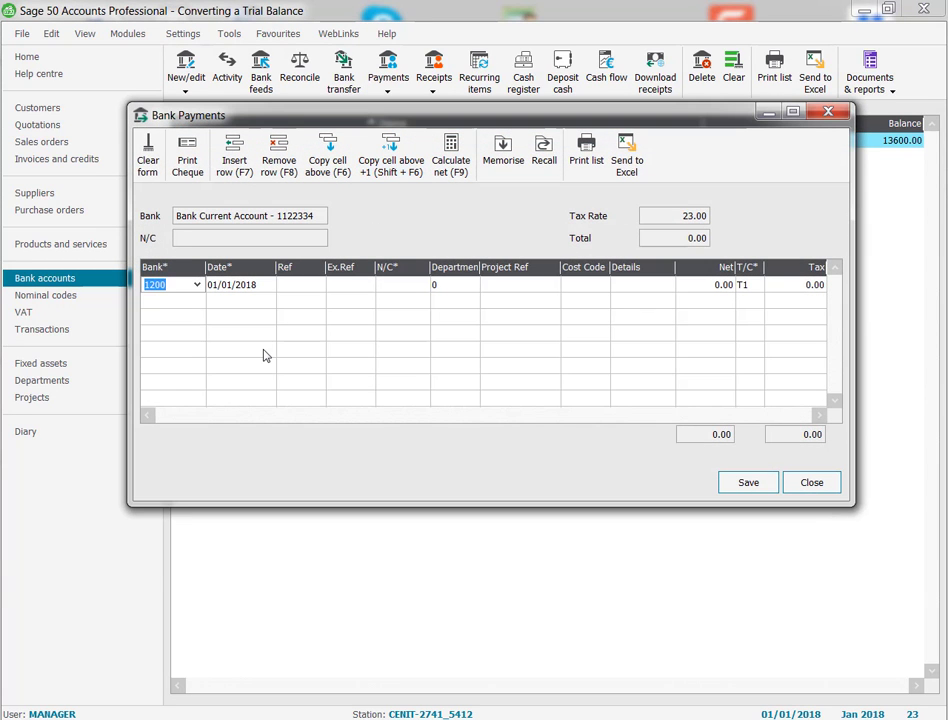
key(Tab)
key(Tab)
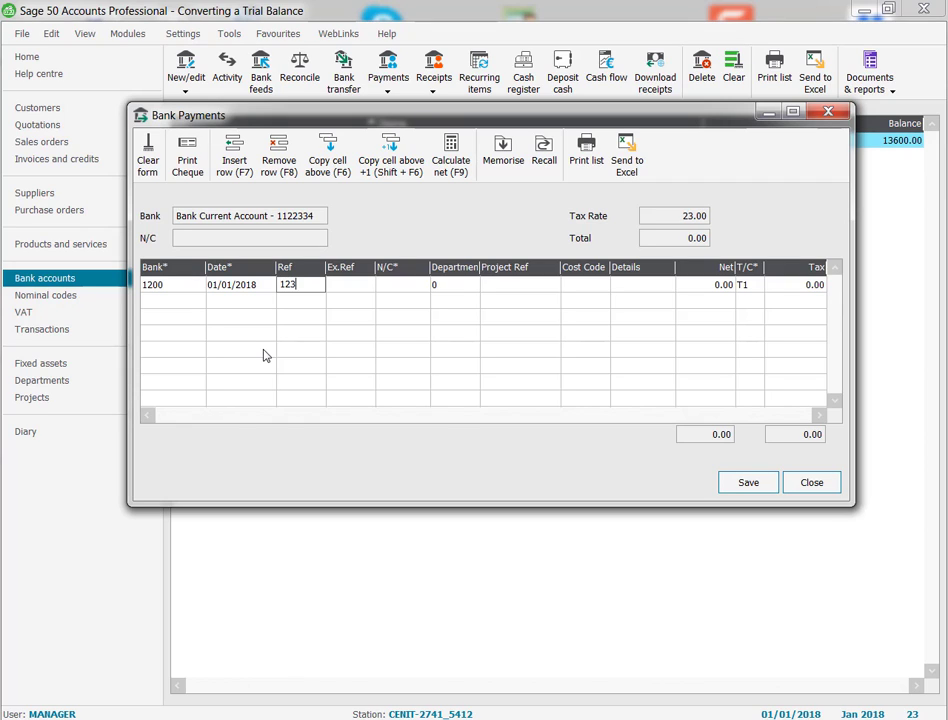
key(Tab)
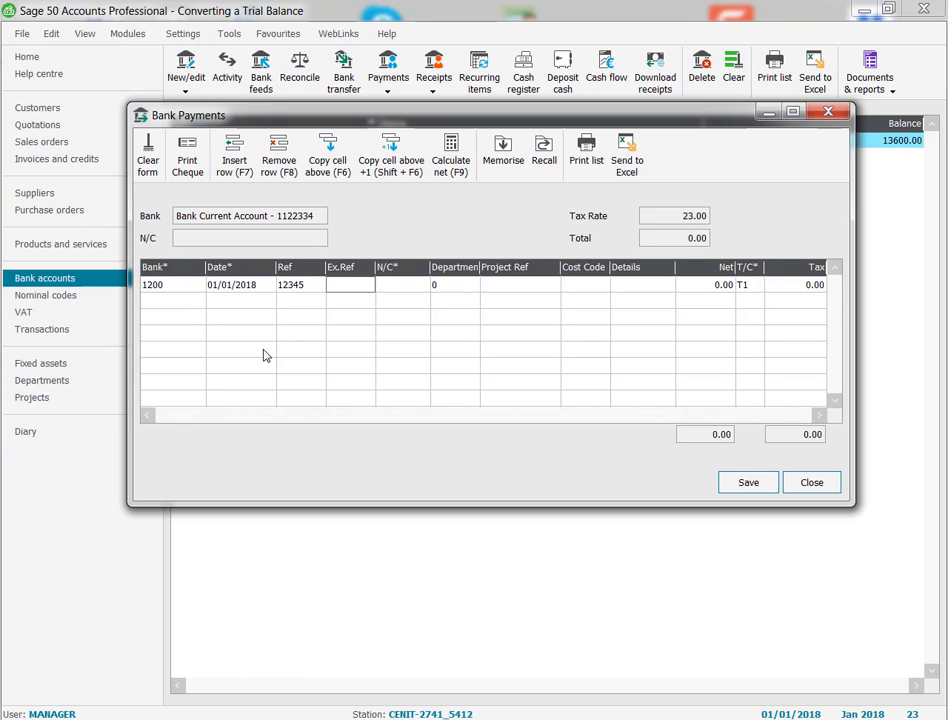
key(Tab)
text(999)
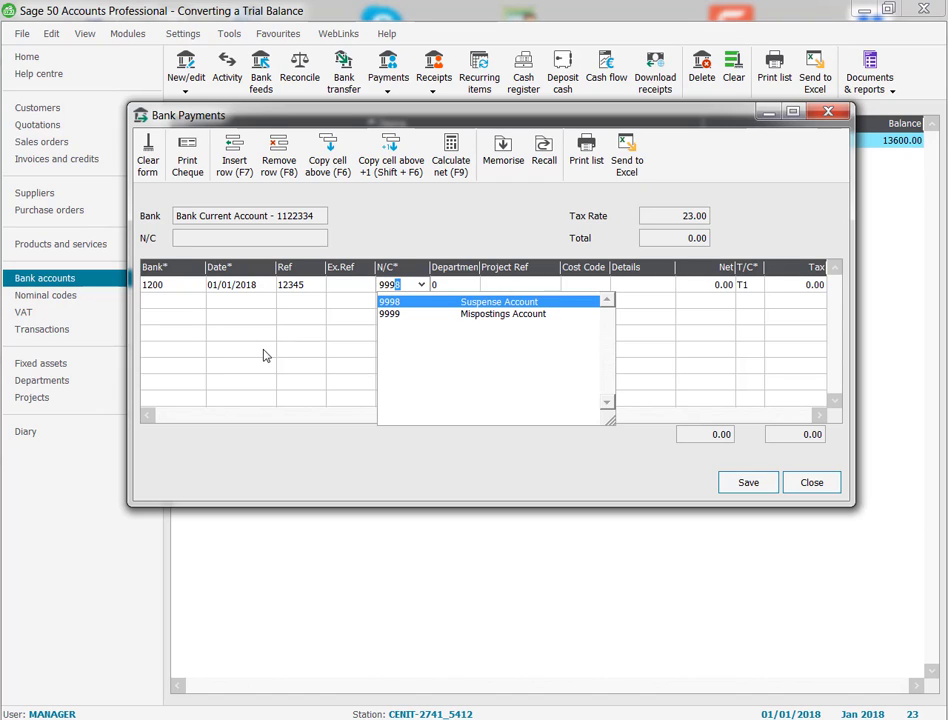
key(Tab)
key(Tab)
key(Tab)
key(Tab)
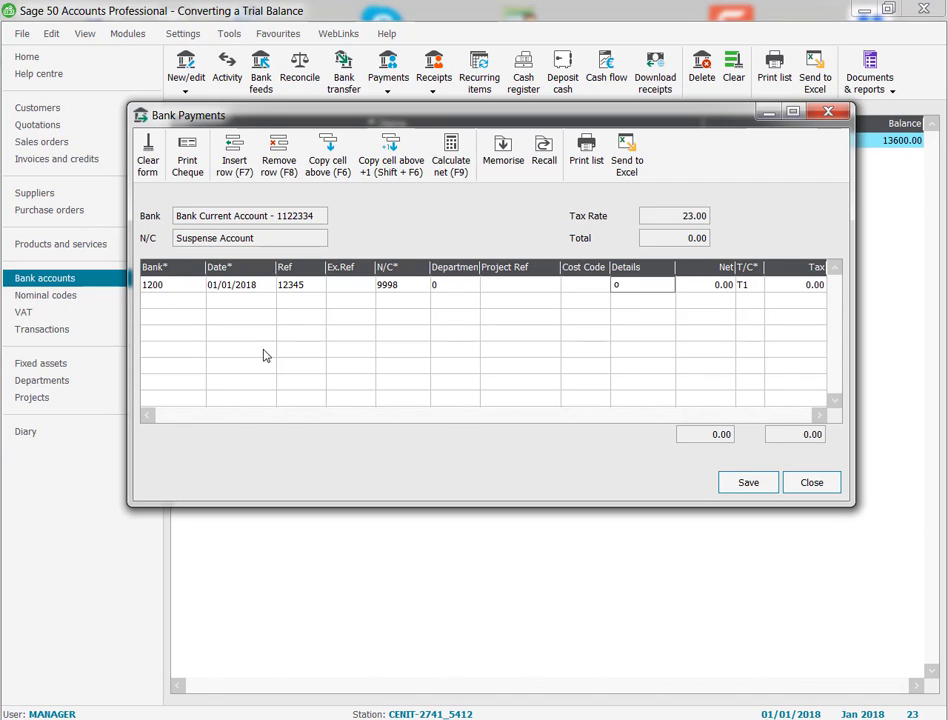
Complete the payment with details 'o/s', net 1400 at tax code T9, and save it.
text(o/S)
key(BackSpace)
text(s cheque)
key(Tab)
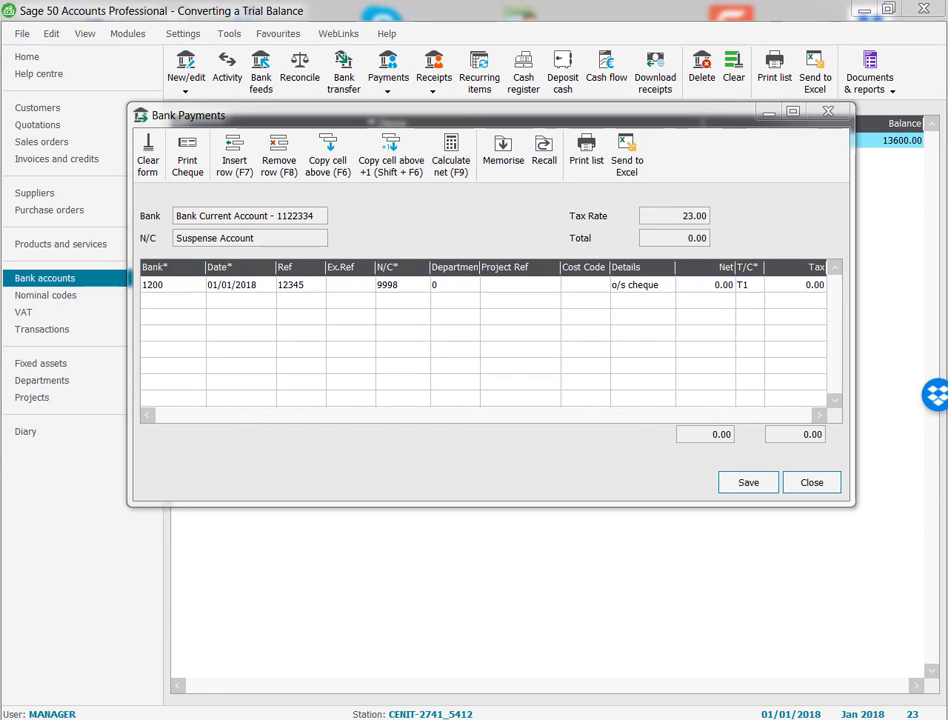
click(686, 285)
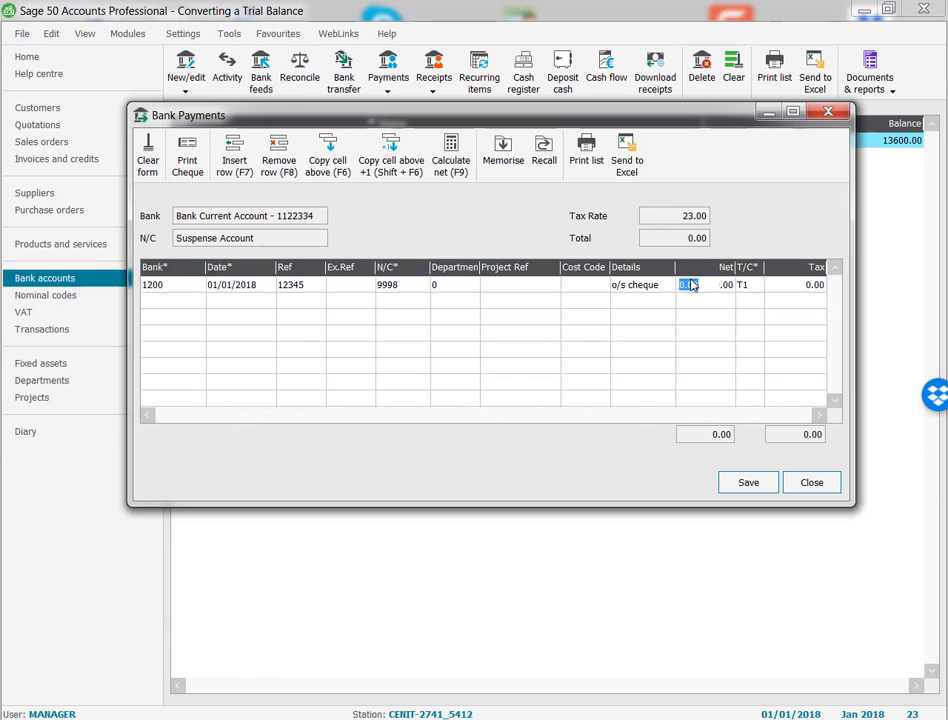
text(1400)
key(Tab)
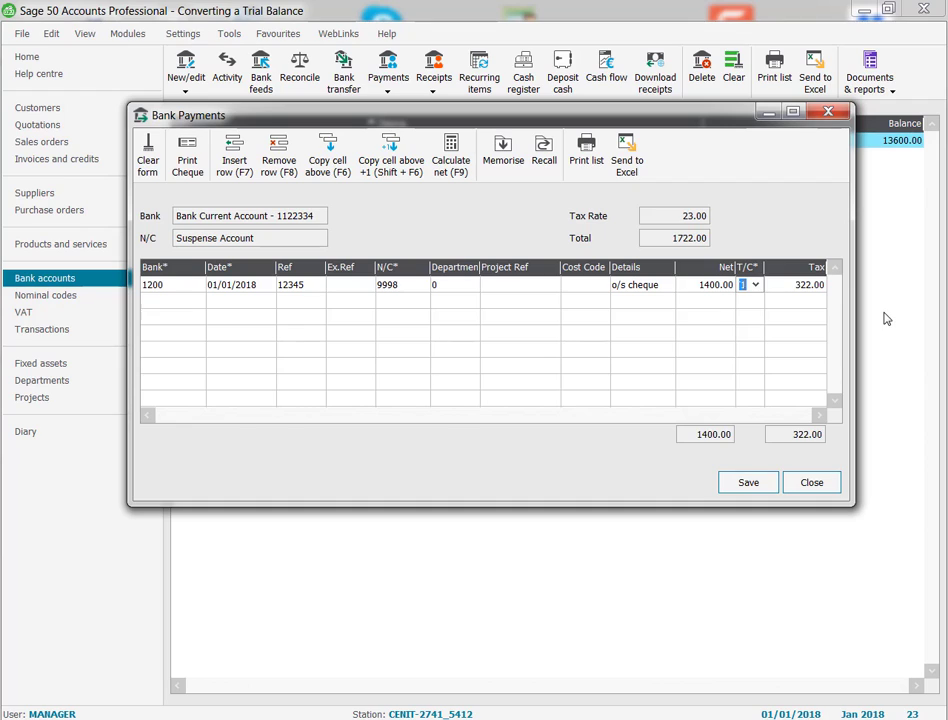
key(Tab)
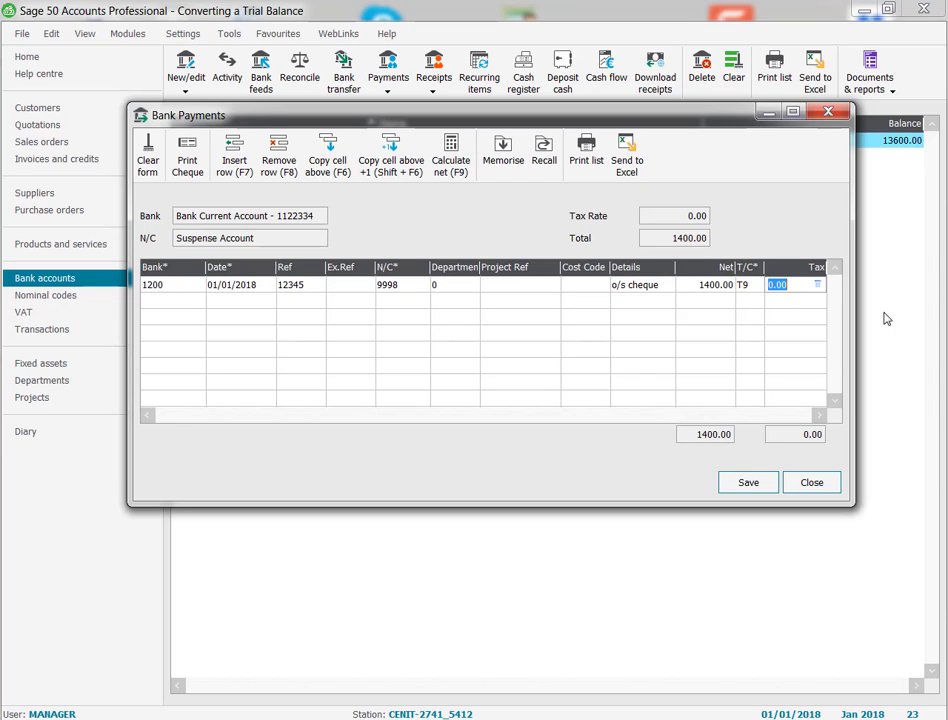
click(750, 486)
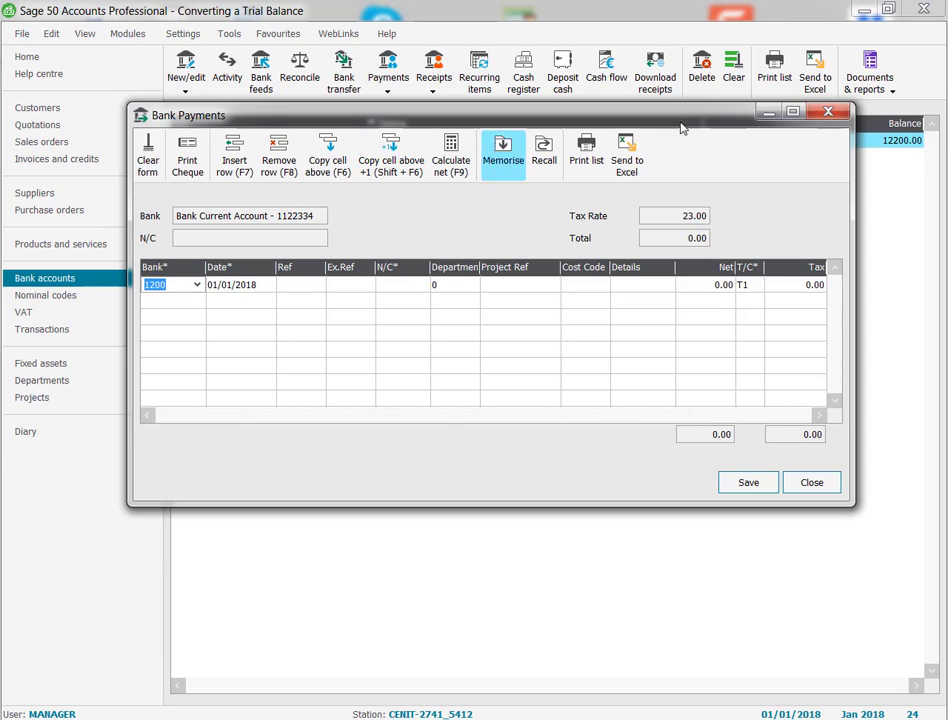
click(829, 113)
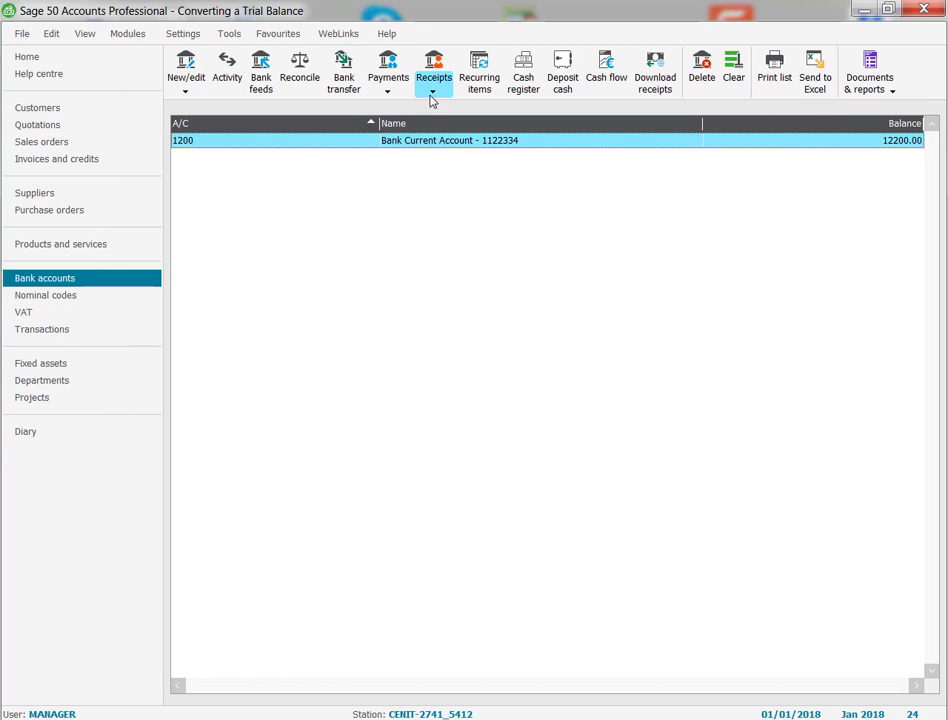
Start a bank receipt with reference 133445 against nominal code 9998 Suspense Account.
click(434, 89)
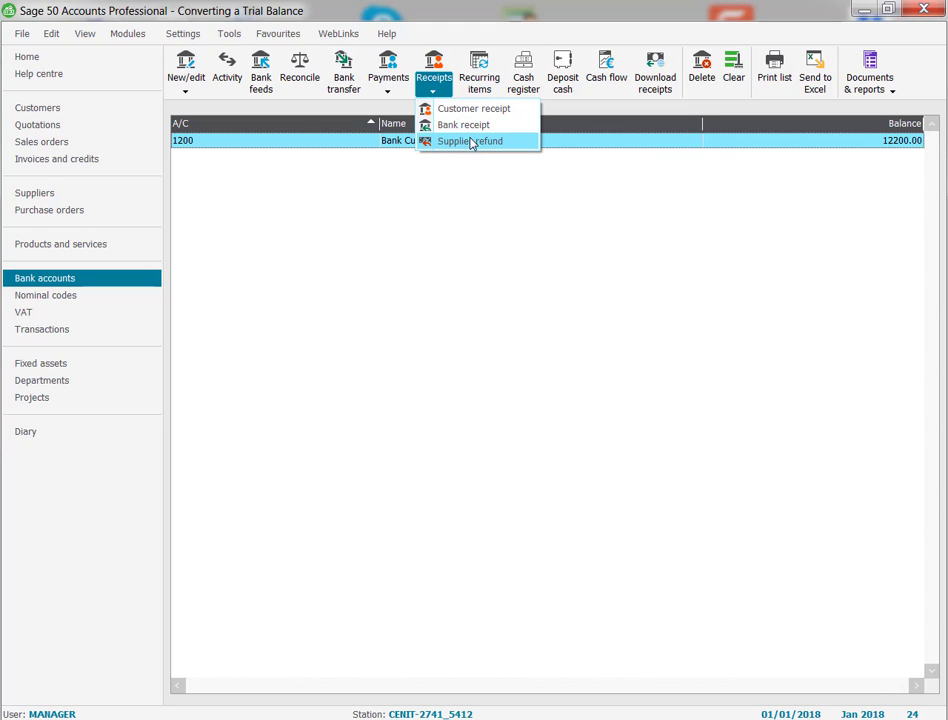
click(465, 124)
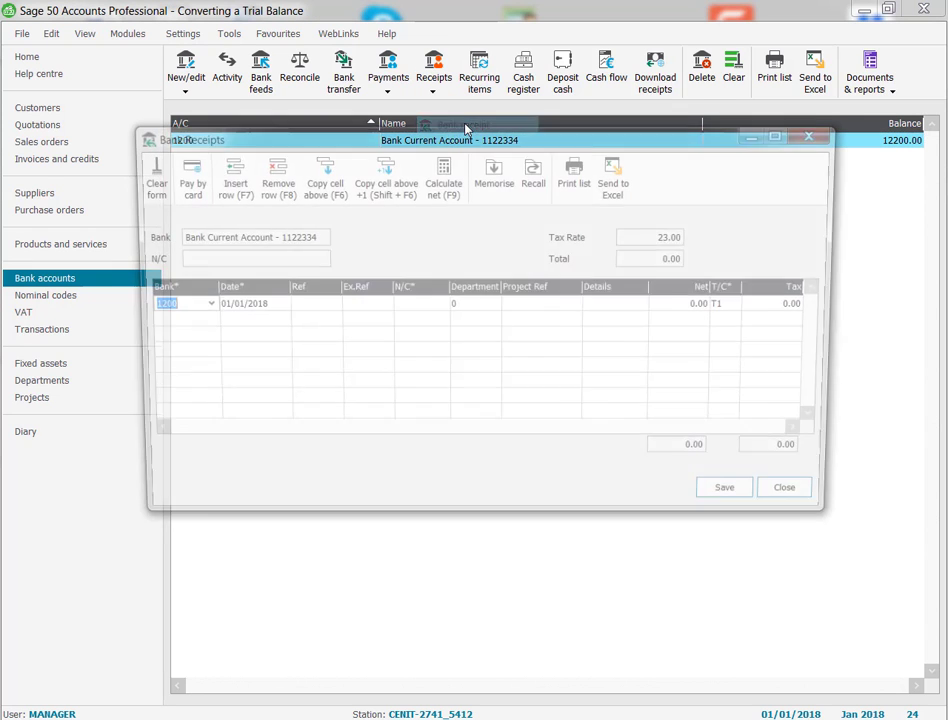
key(Tab)
key(Tab)
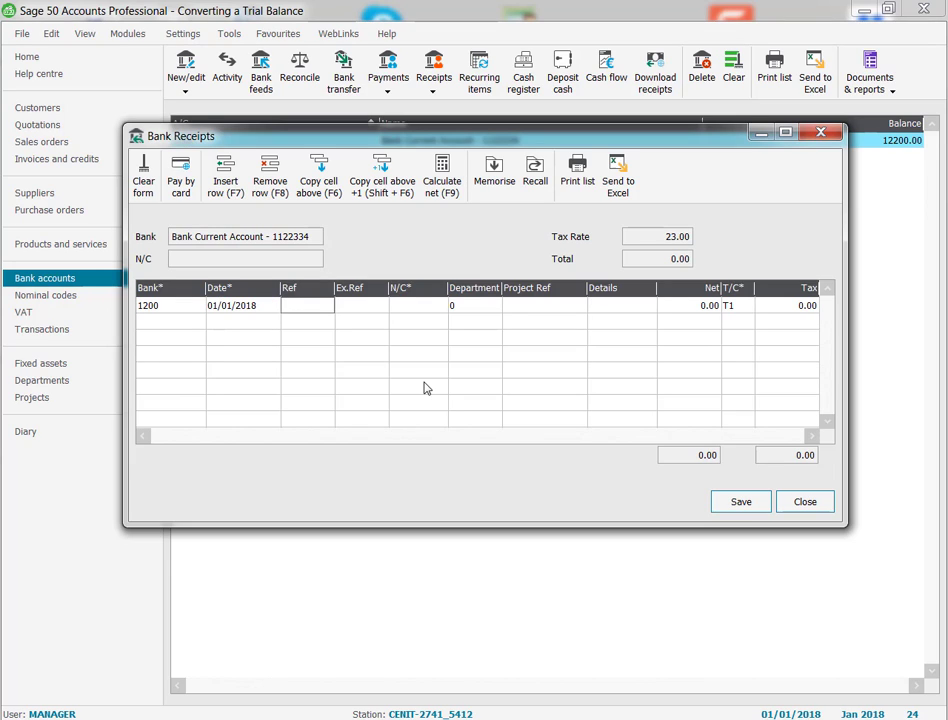
text(133445)
key(Tab)
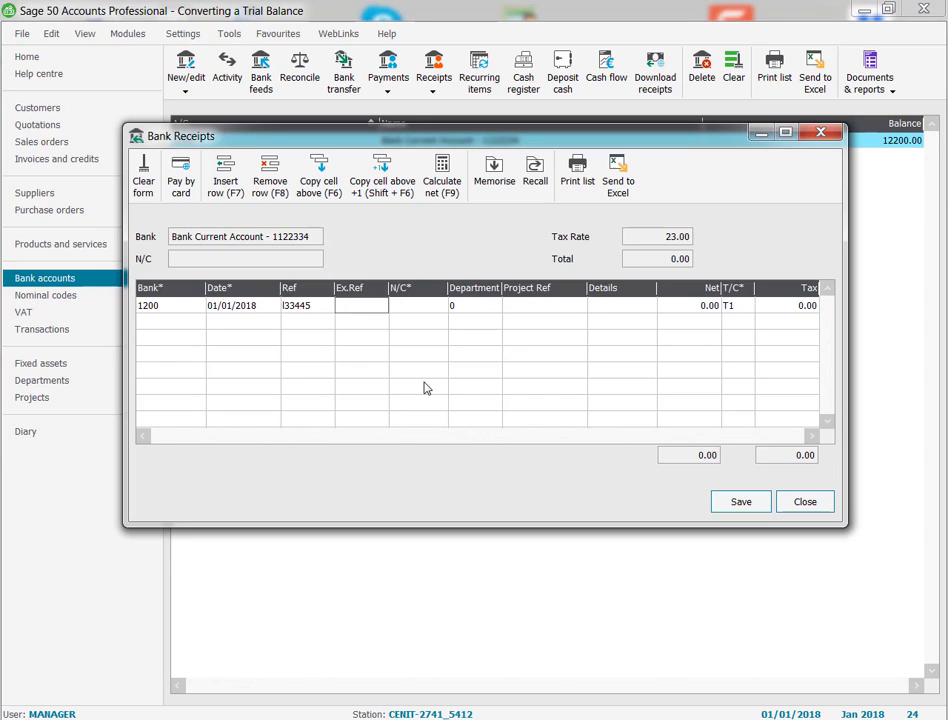
key(Tab)
text(99)
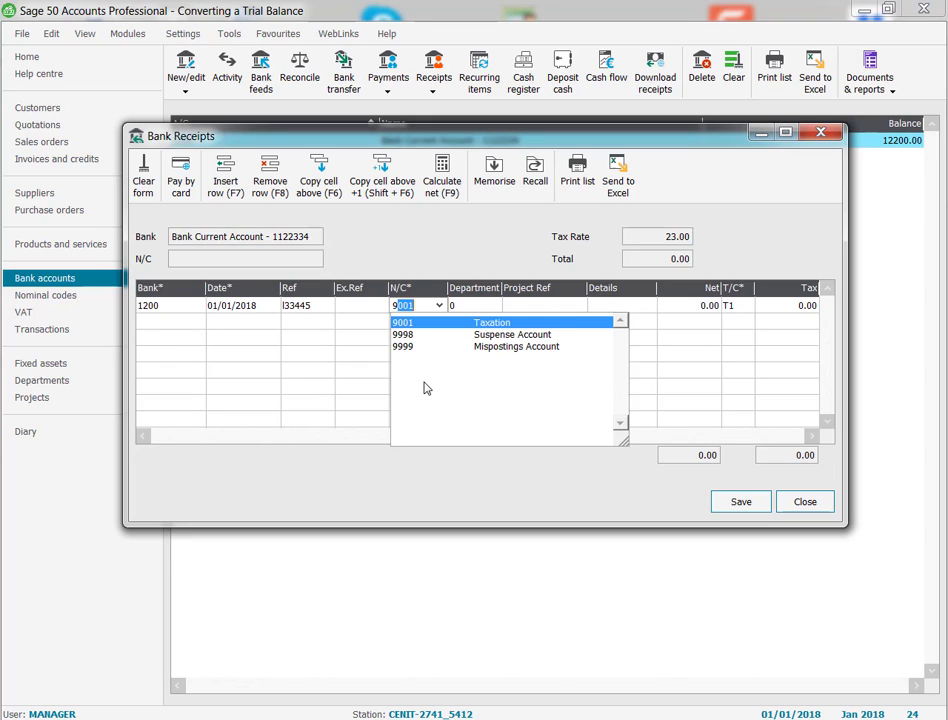
text(98)
key(Tab)
key(Tab)
key(Tab)
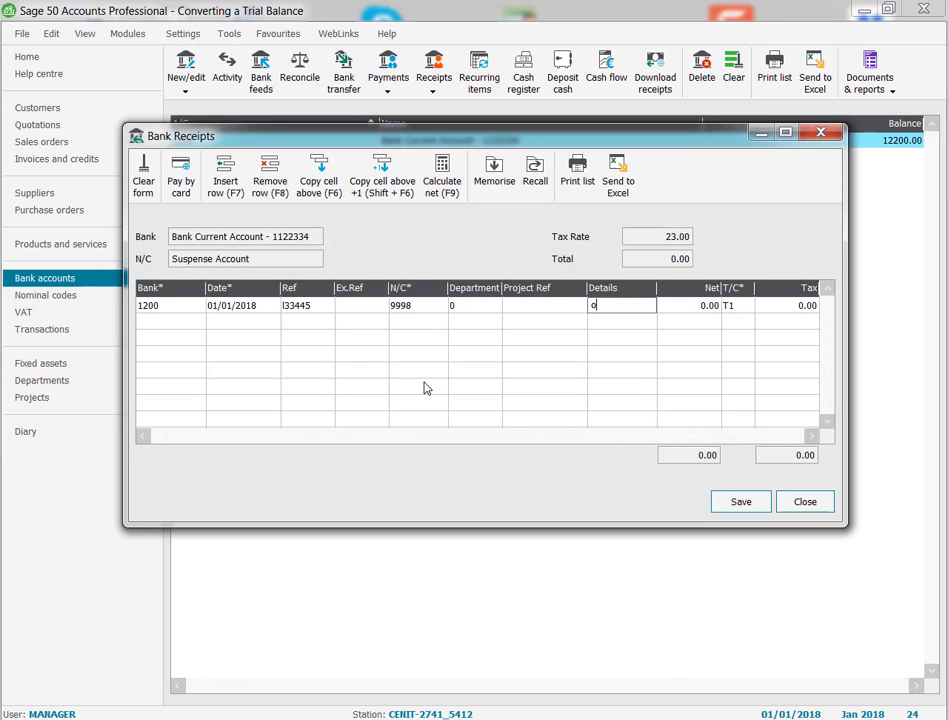
Complete the receipt with details 'o/s Lodgement', net 300 at tax code T9, and save it.
text(o/s Lodgement)
key(Tab)
text(3)
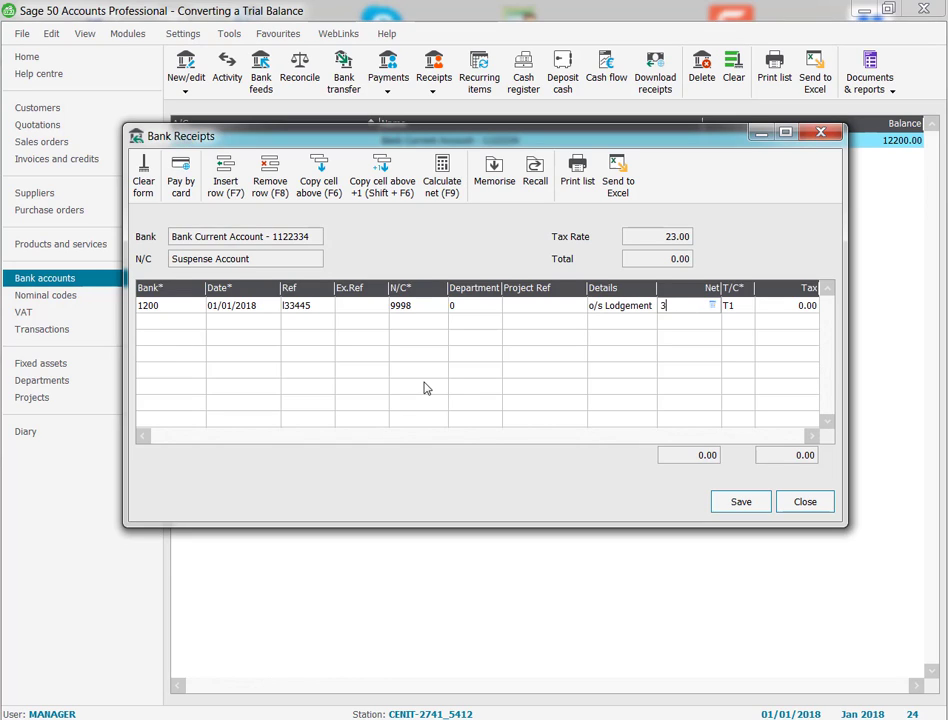
text(00)
key(Tab)
text(T9)
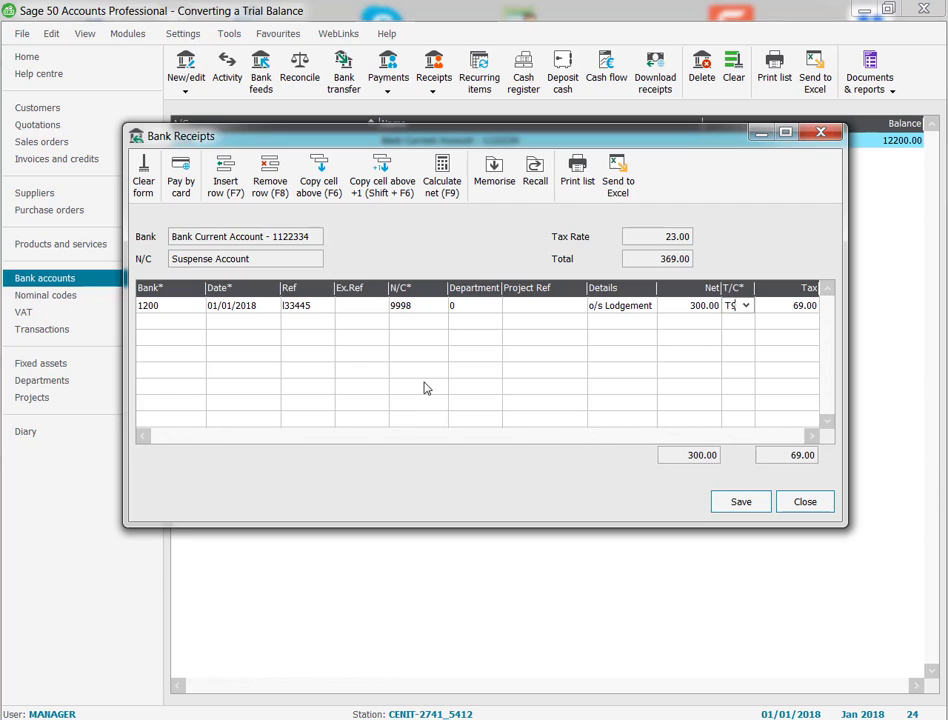
key(Tab)
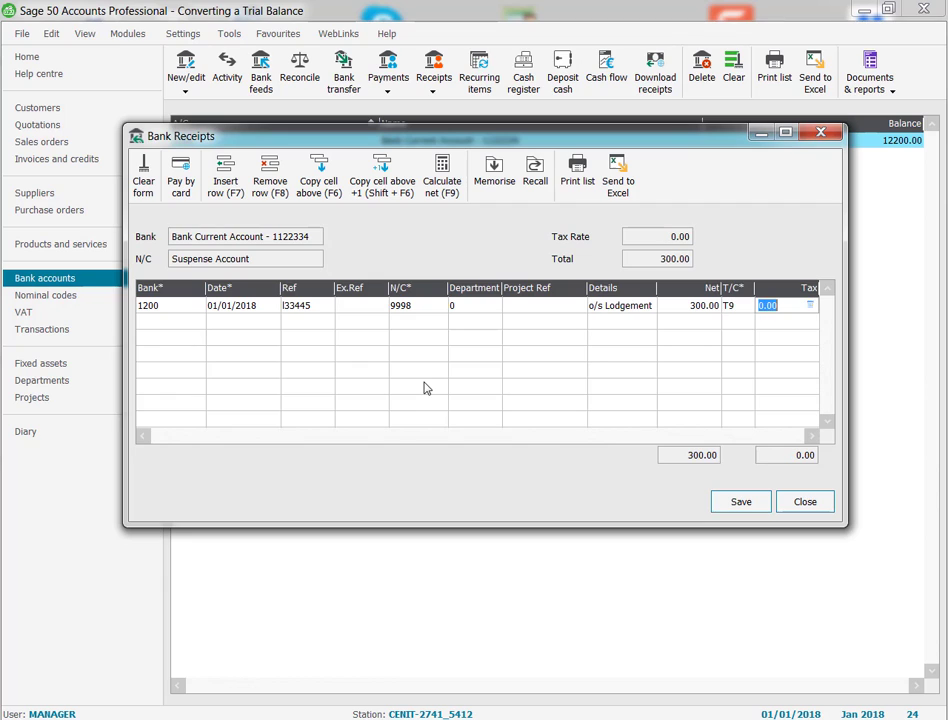
click(741, 502)
click(800, 502)
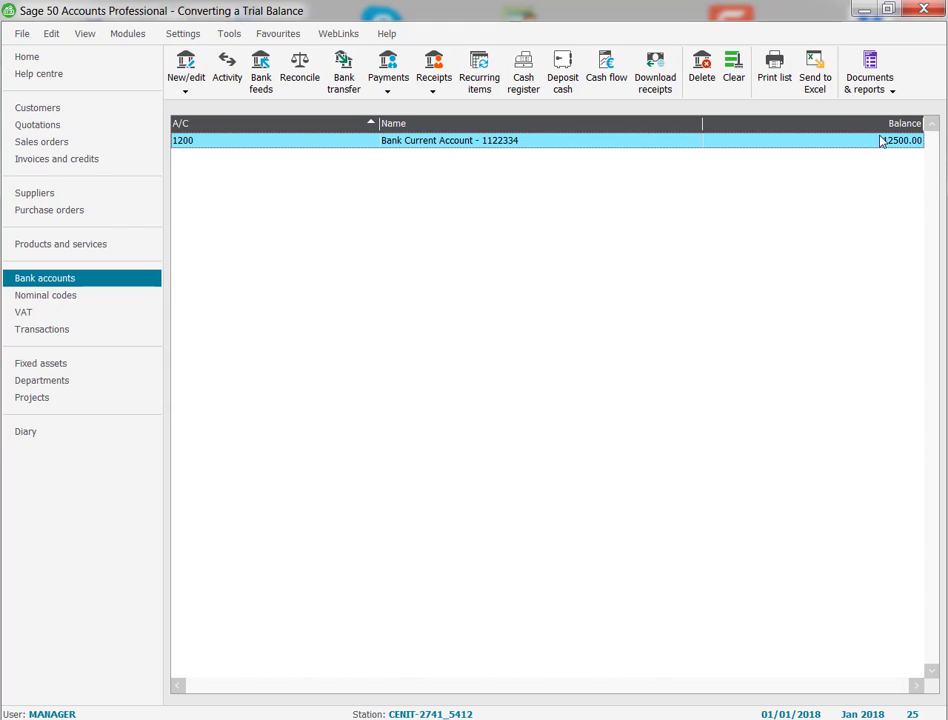
Preview the Period Trial Balance to 12: December 2018 full screen, balancing at 41,880.00.
click(66, 298)
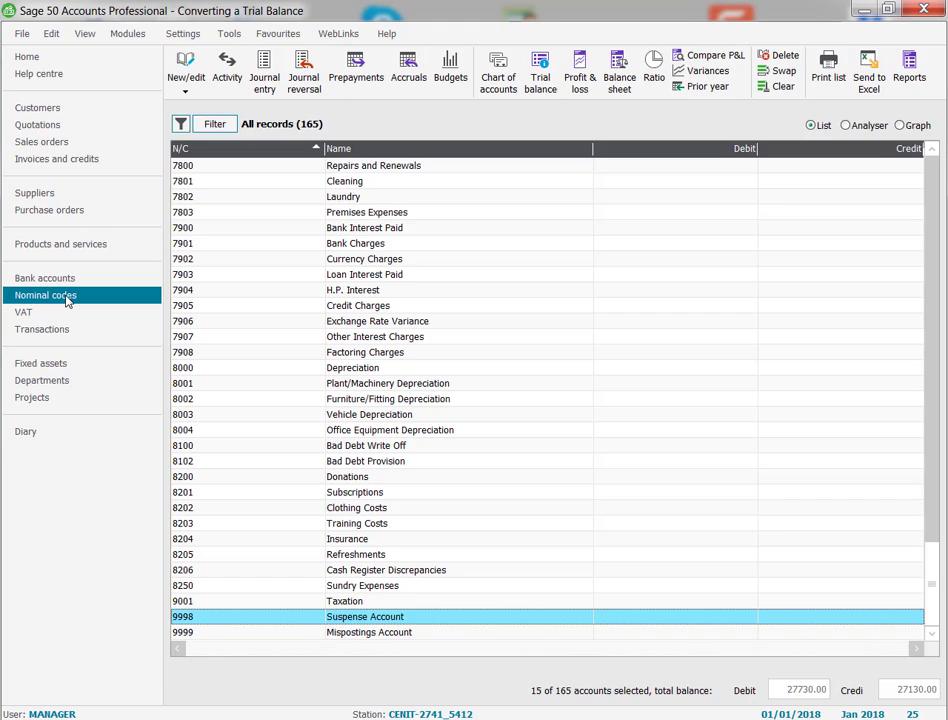
click(545, 86)
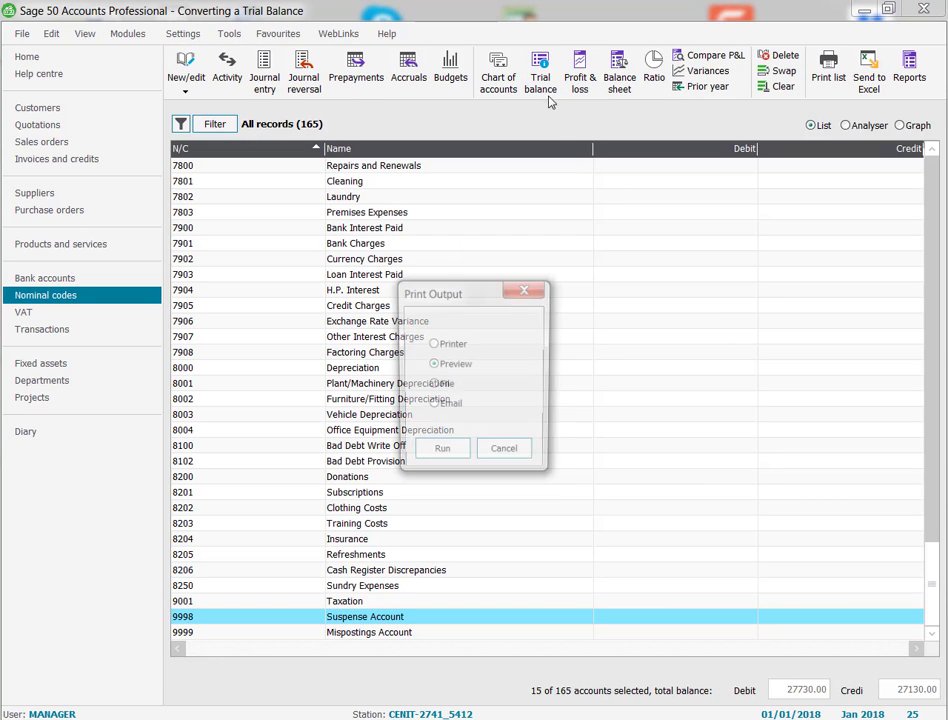
click(449, 450)
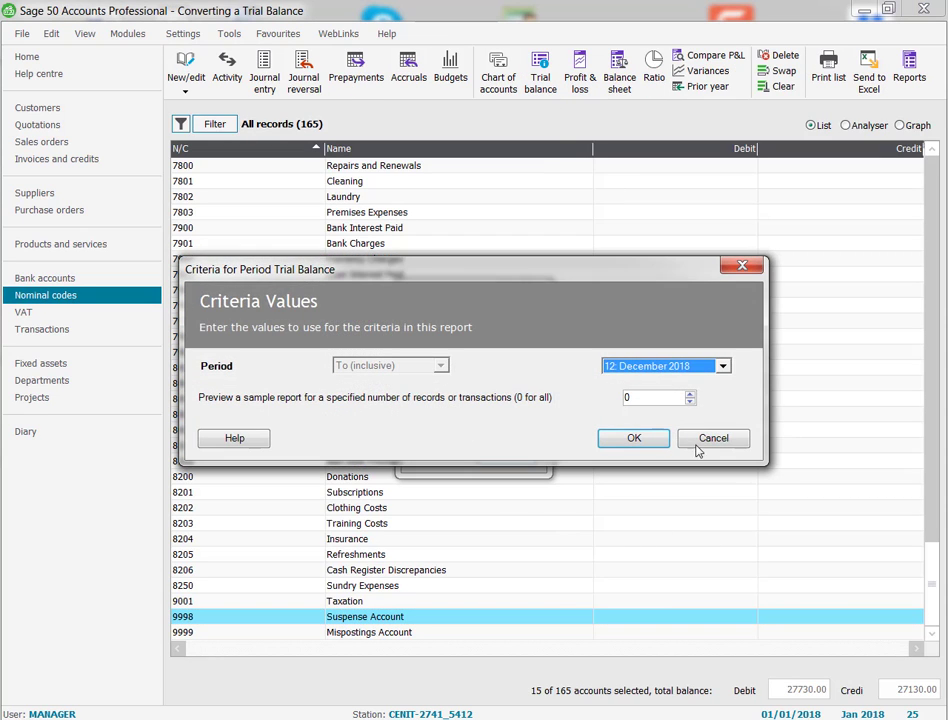
click(631, 441)
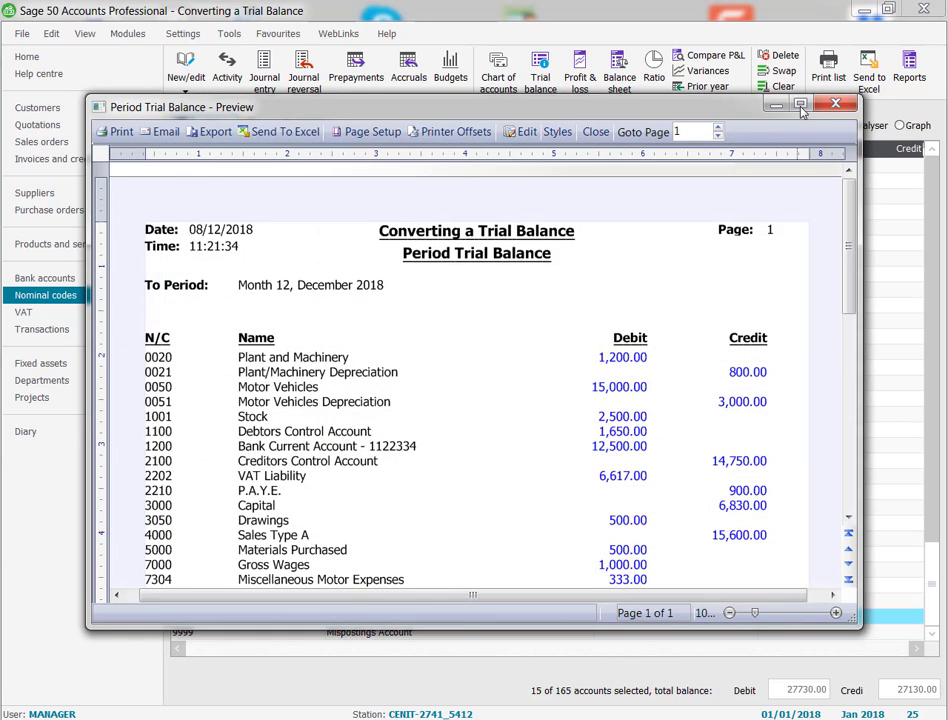
click(801, 106)
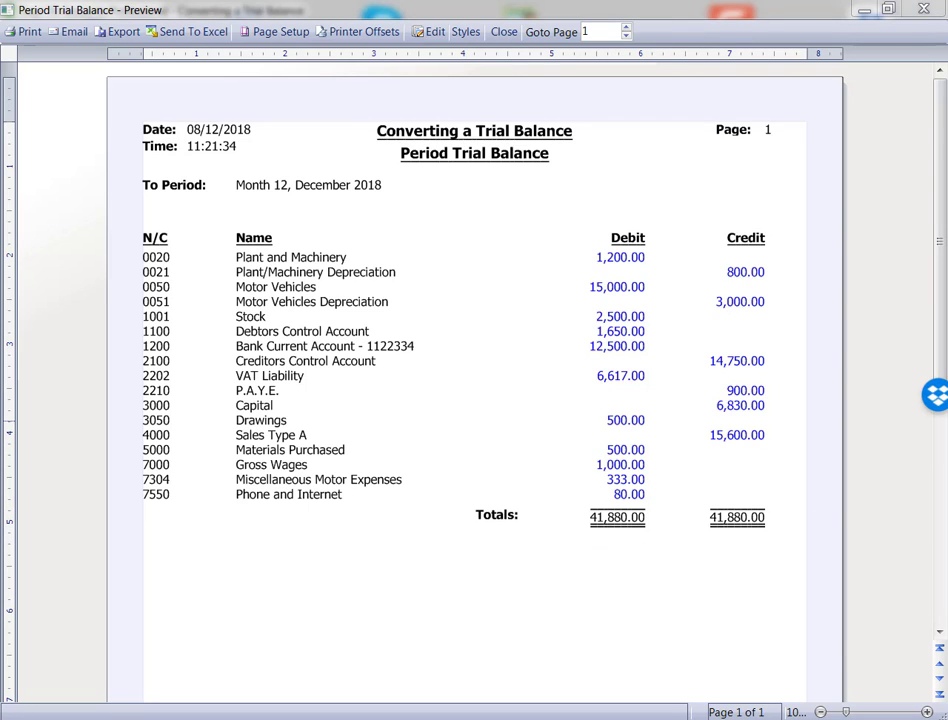
Compare the Trial Balance from Old System sheet's 41880 totals with Sage, then close the TB workbook.
drag(946, 36, 300, 20)
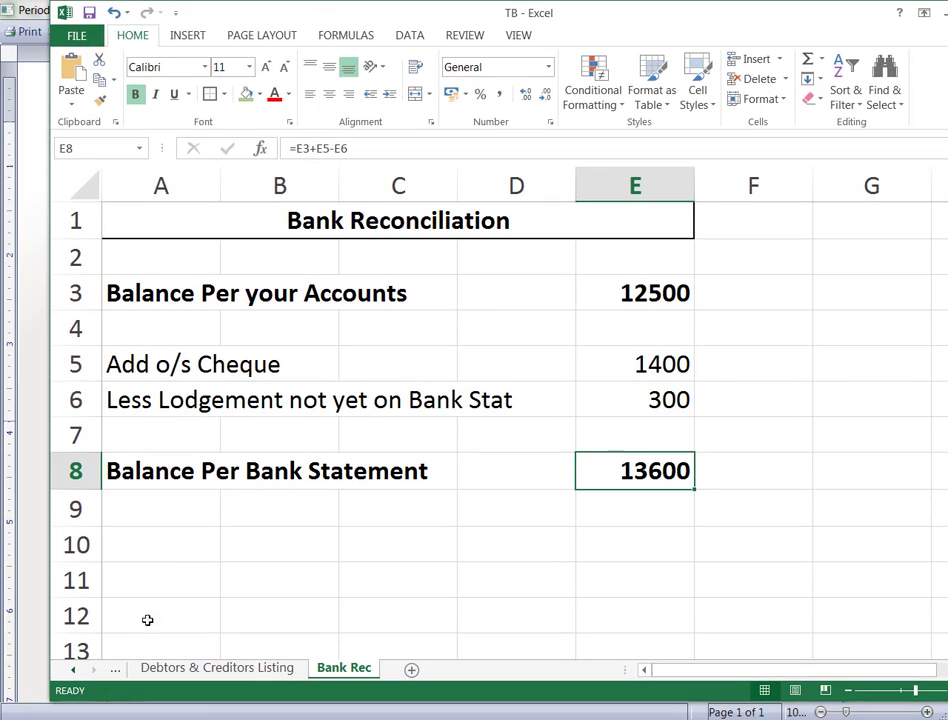
click(74, 669)
click(74, 669)
click(309, 669)
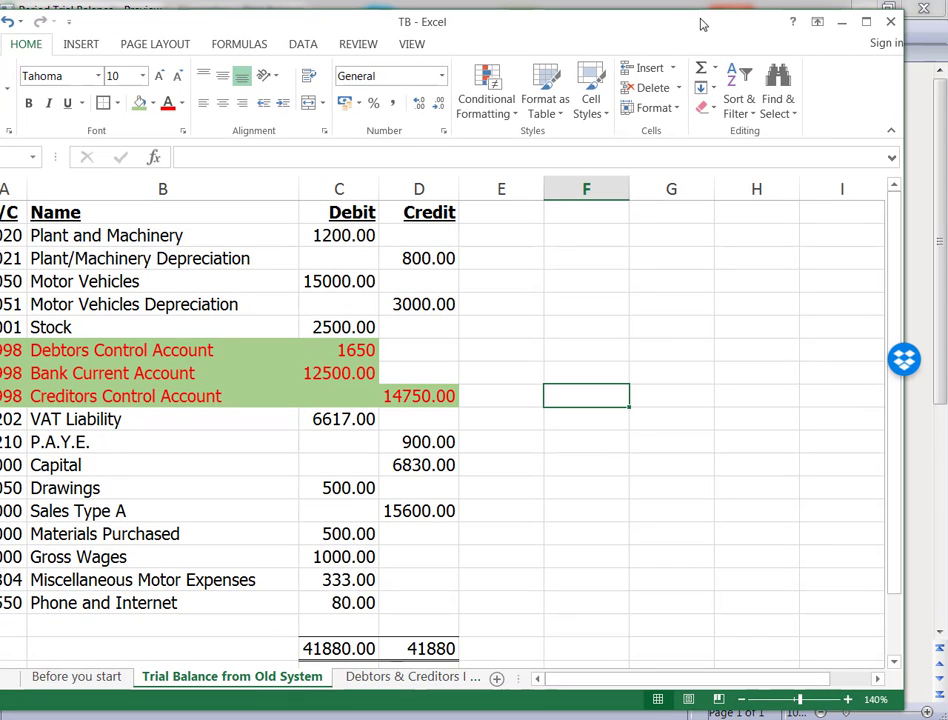
click(891, 22)
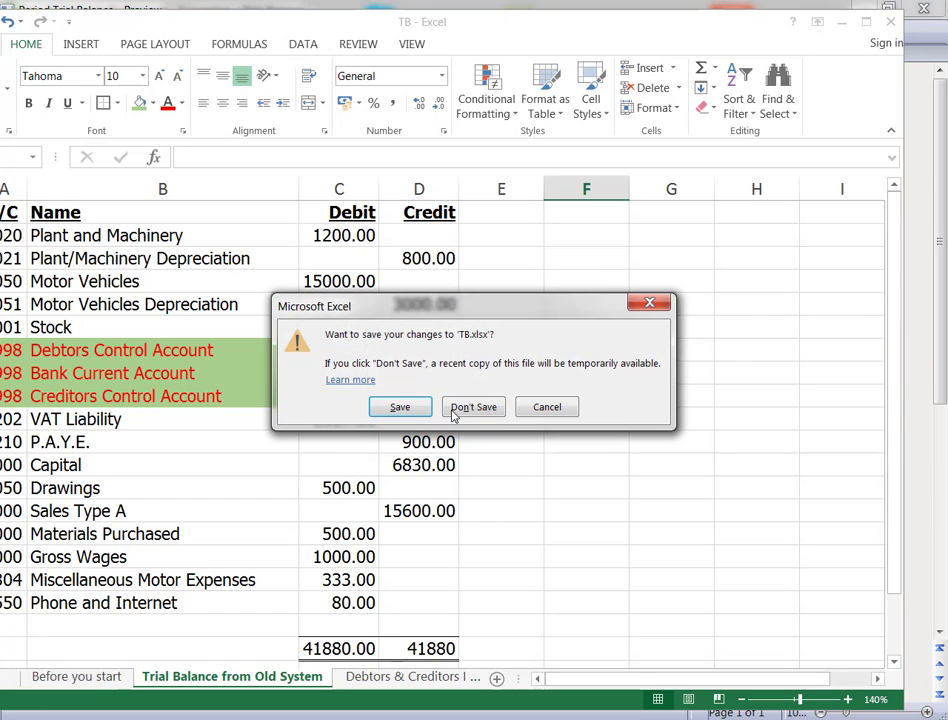
click(397, 407)
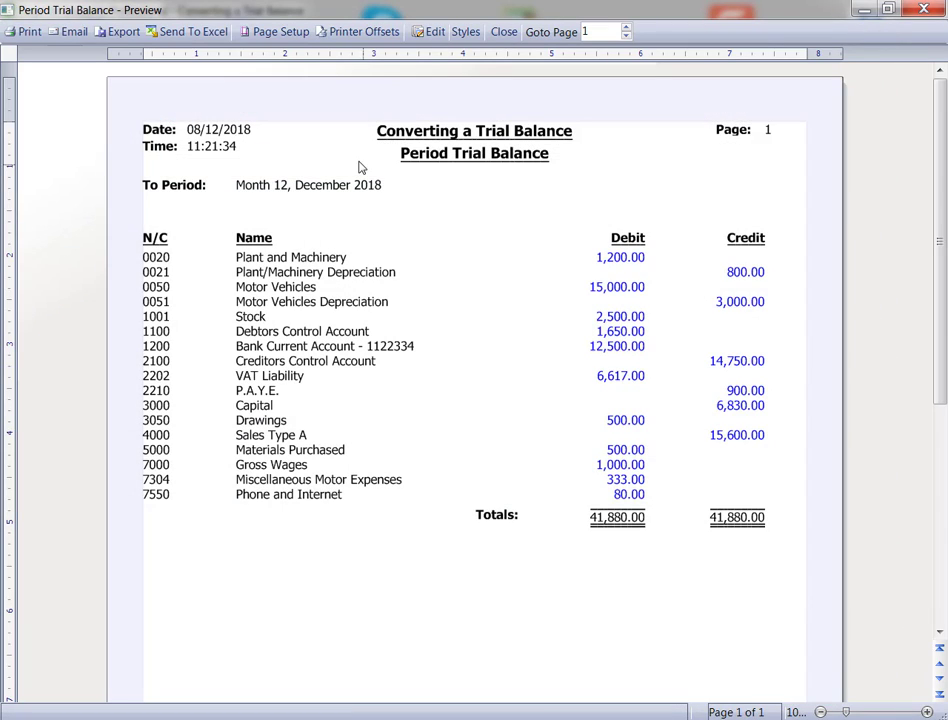
Run the pre-backup data check, which finds no problems, and reach the company Back up dialog.
click(923, 9)
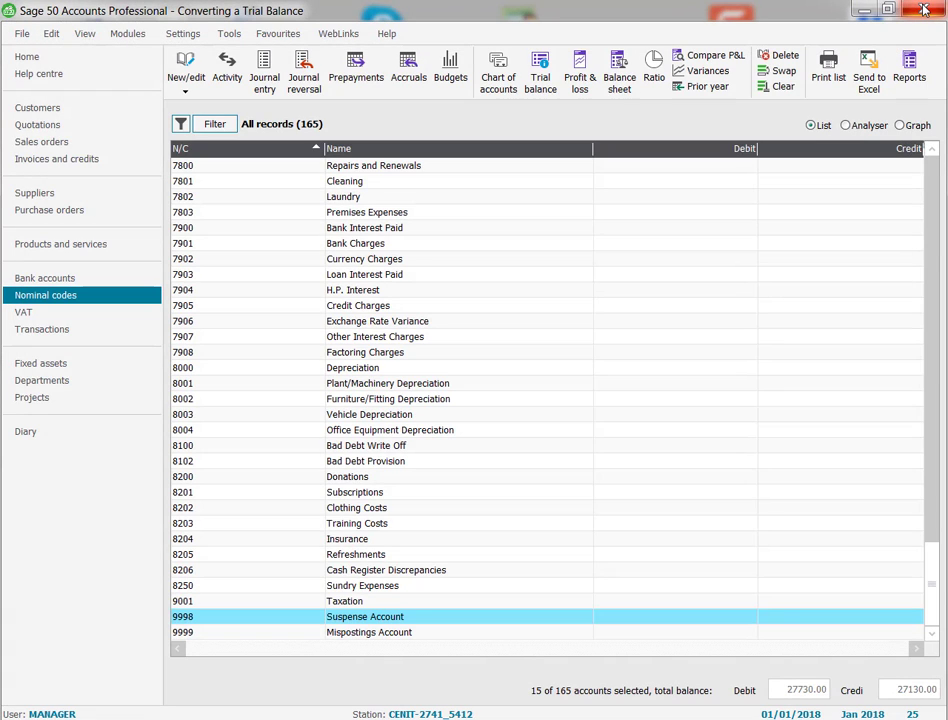
click(22, 35)
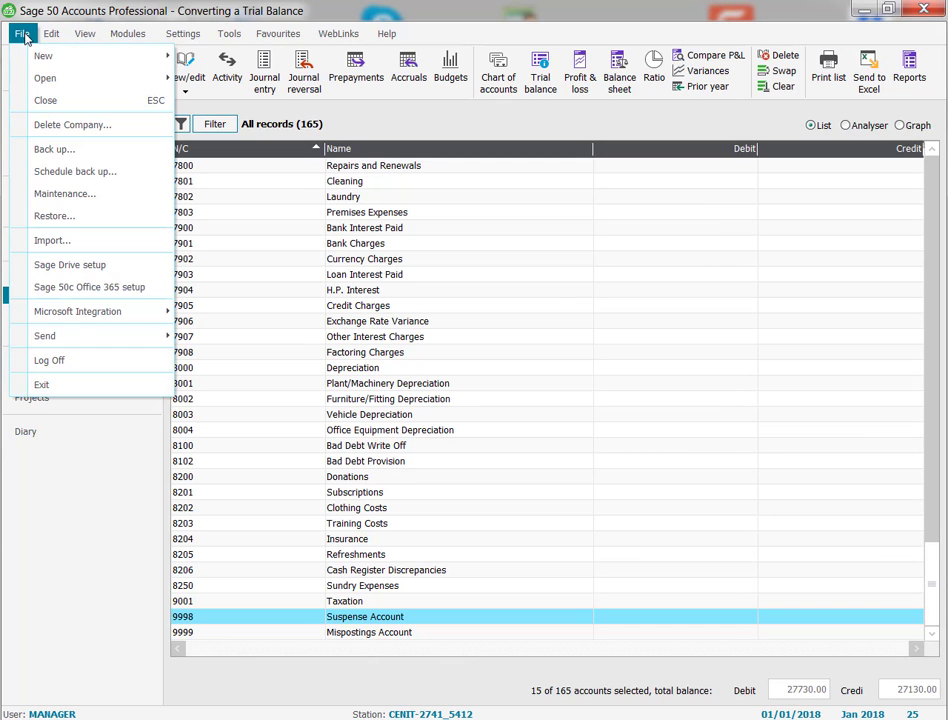
click(60, 149)
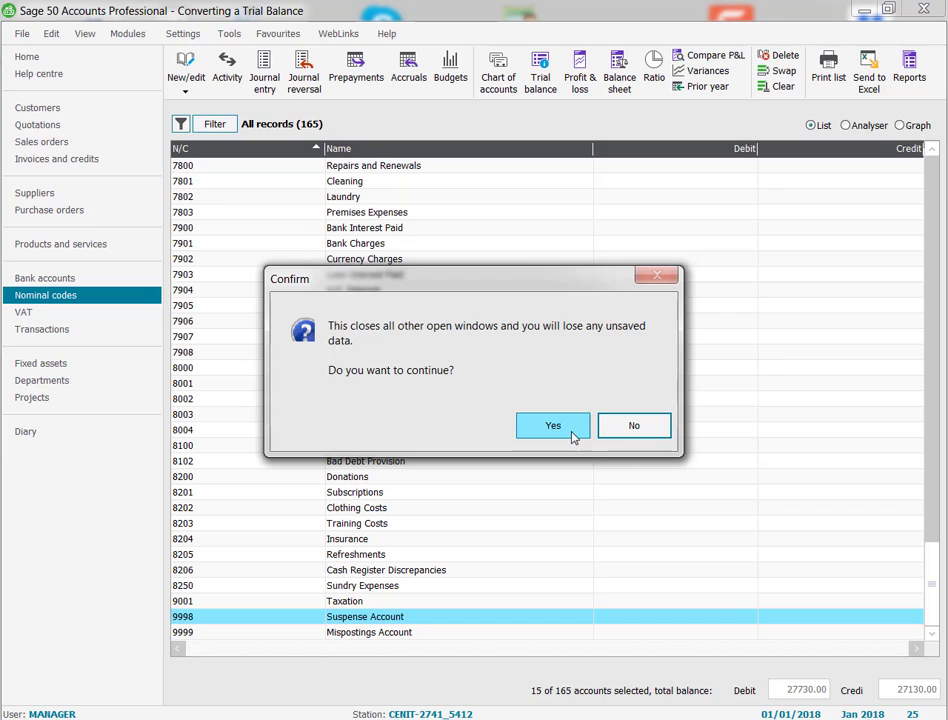
click(560, 432)
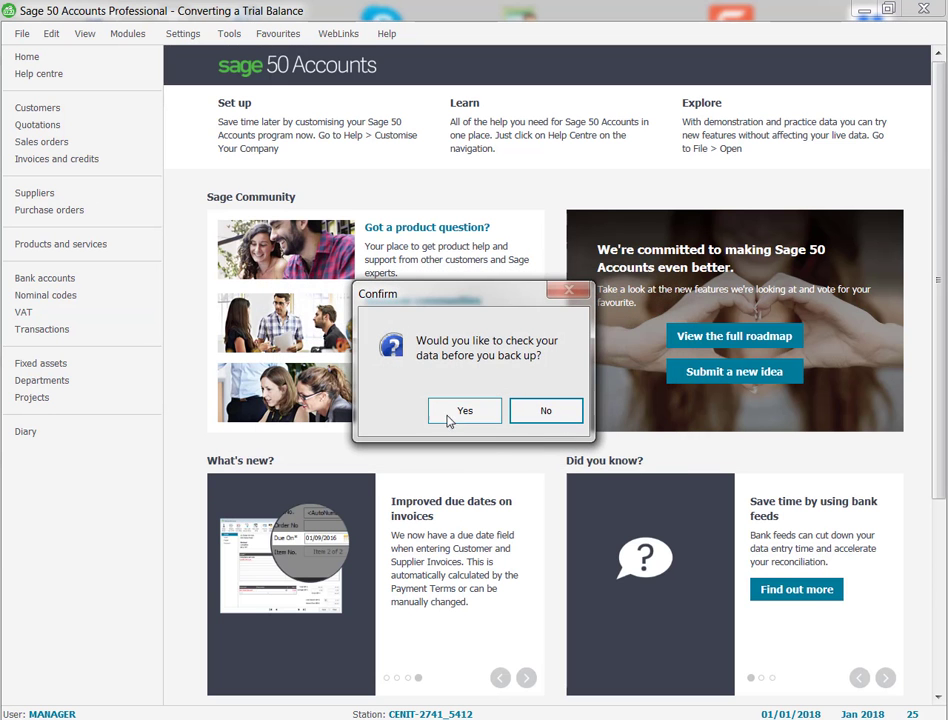
click(485, 411)
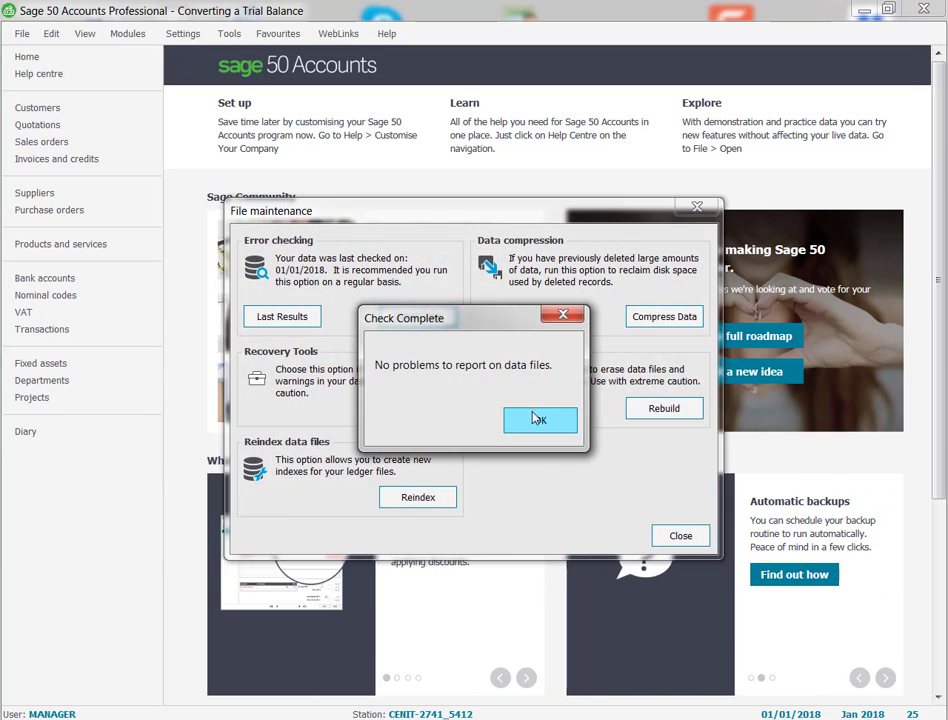
click(537, 419)
click(700, 565)
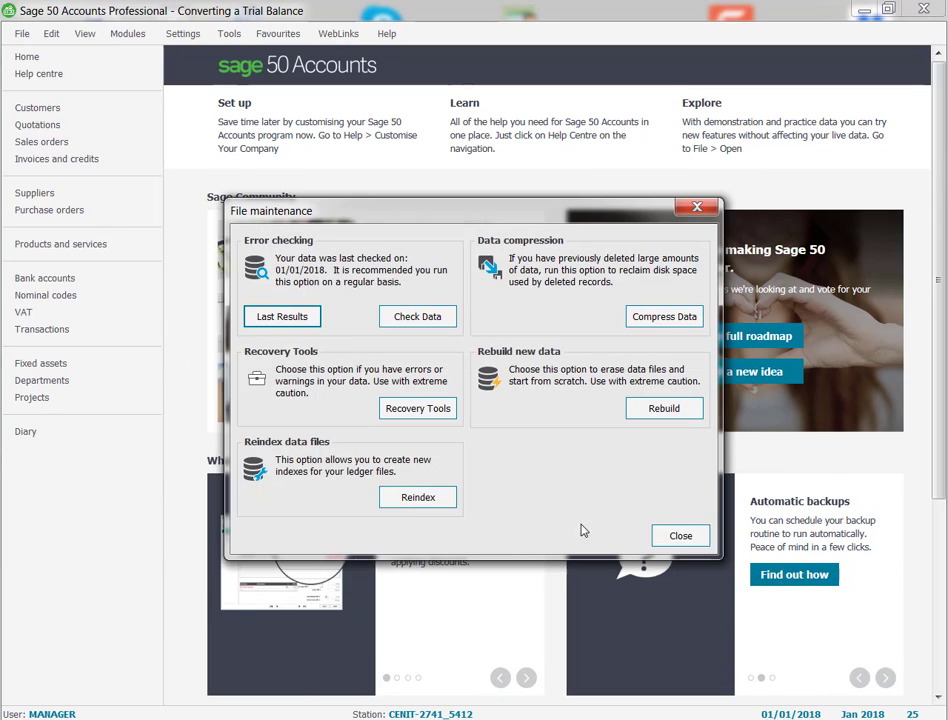
click(676, 535)
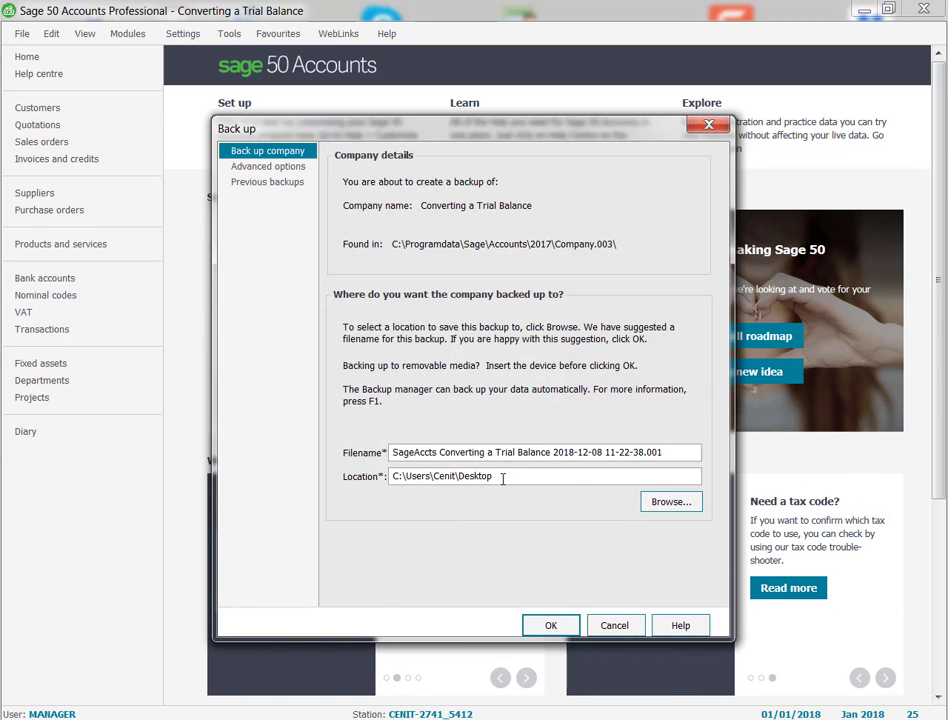
Back up the company to the Desktop, renaming SageAccts to 'Opening Trial Balance' in the file name.
click(668, 503)
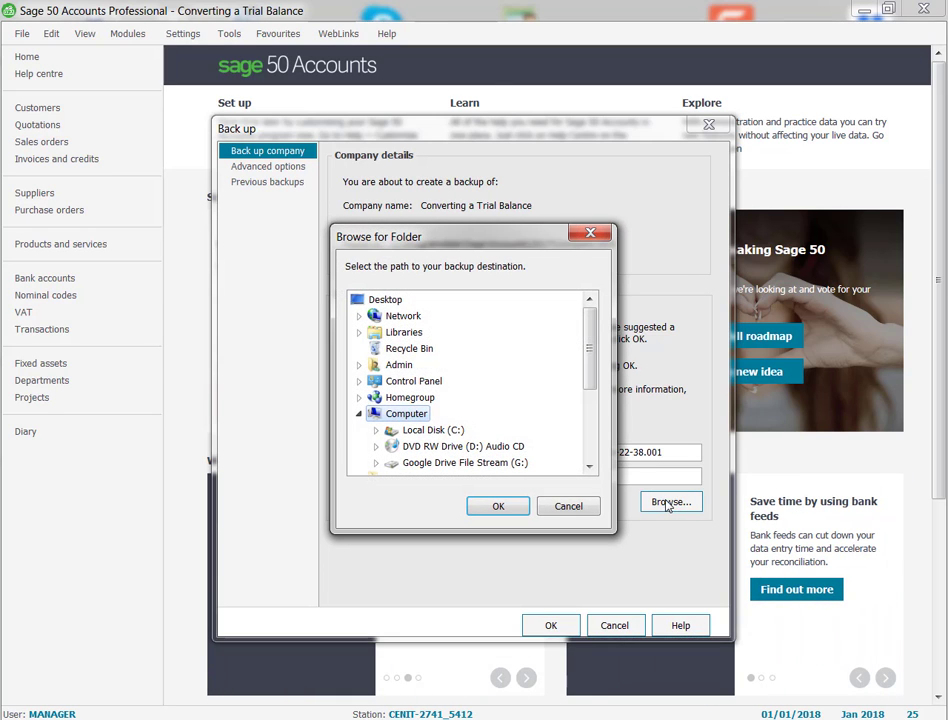
click(580, 510)
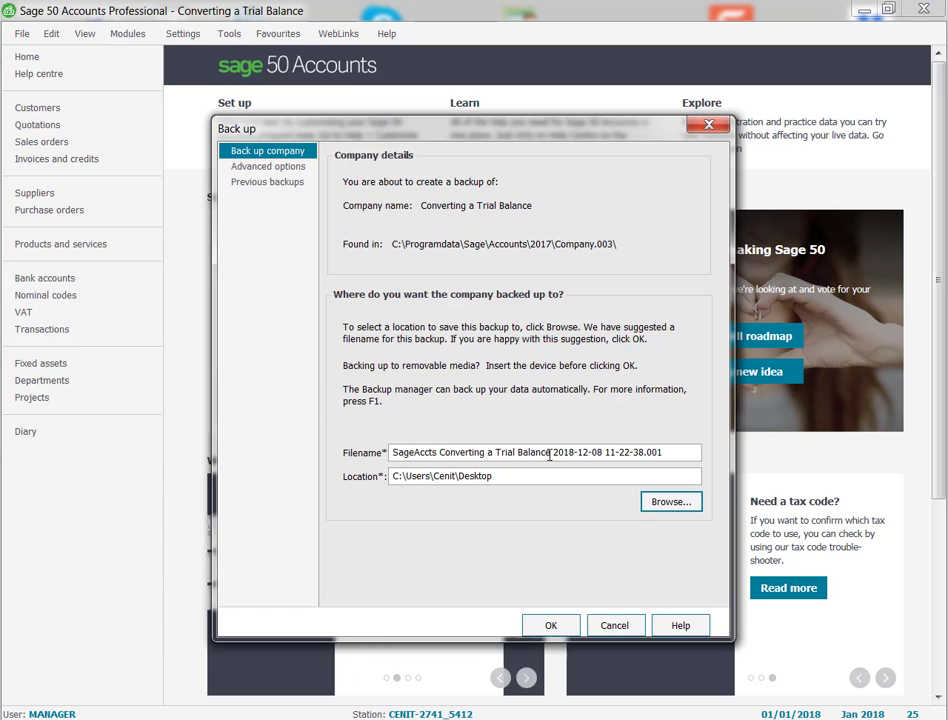
drag(553, 452, 393, 446)
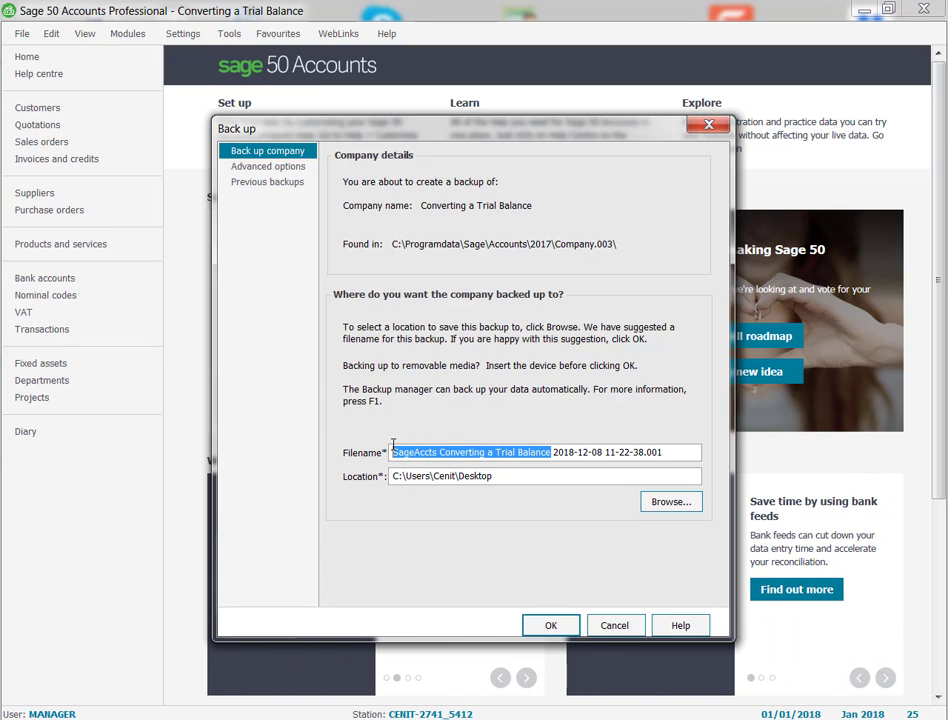
click(443, 452)
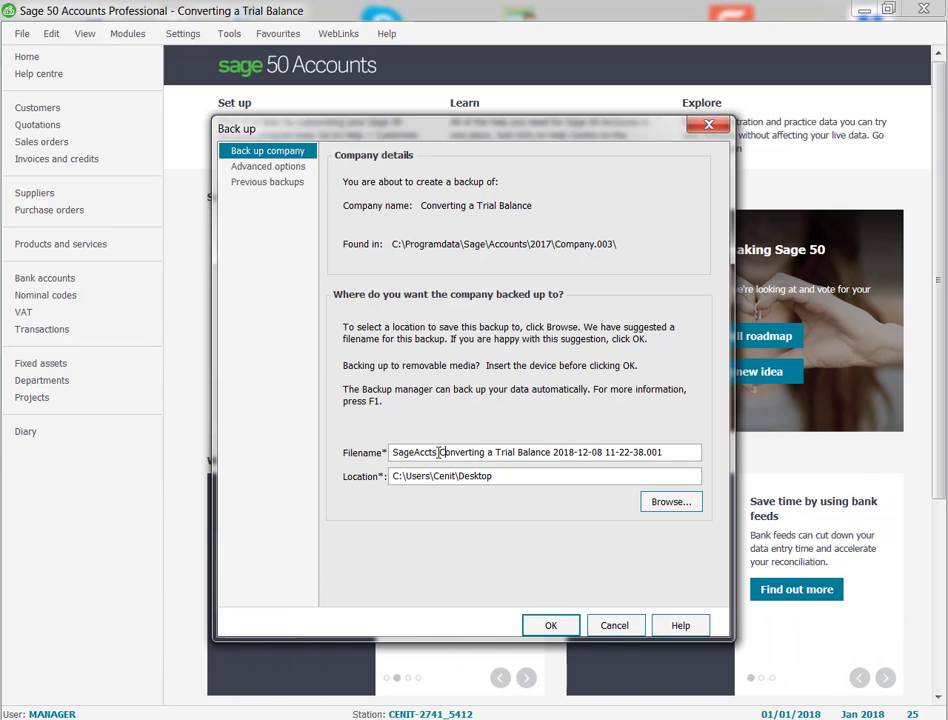
drag(440, 452, 392, 452)
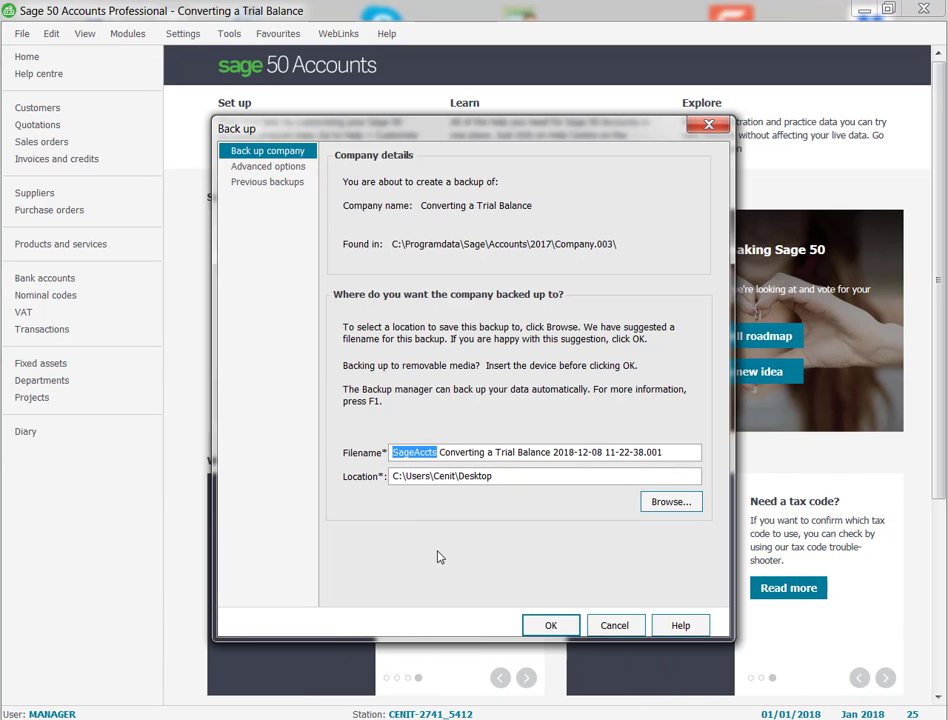
text(0)
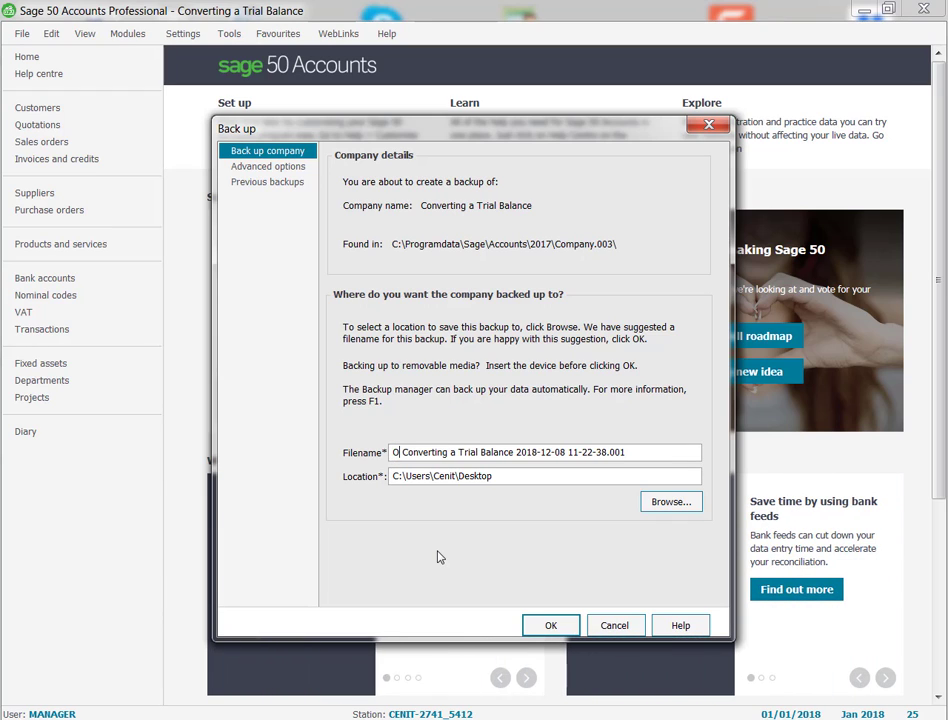
text(pening Tri)
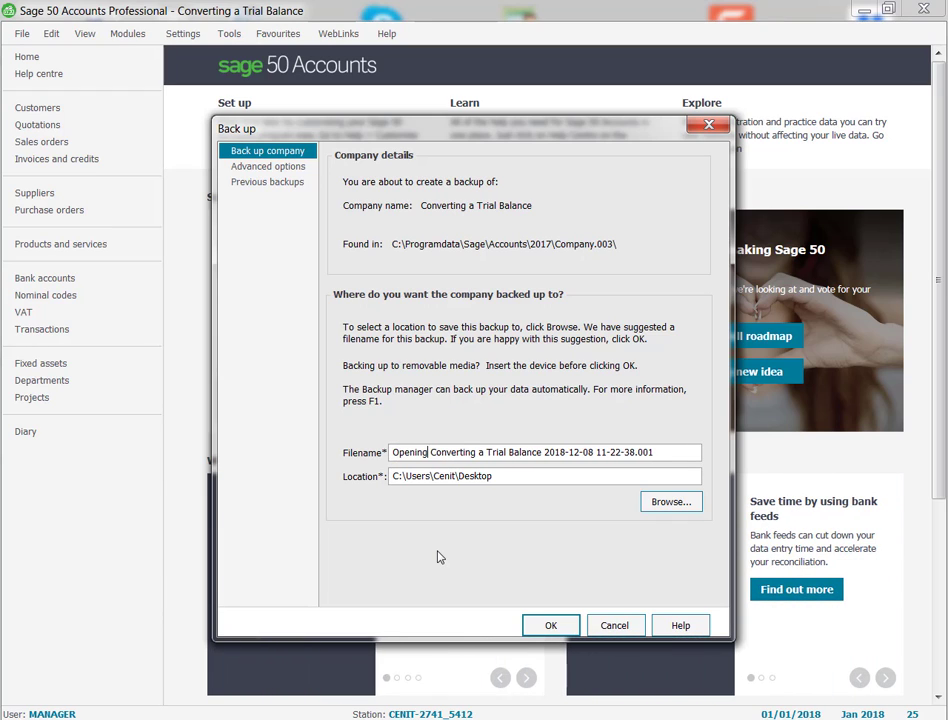
text(al Bala)
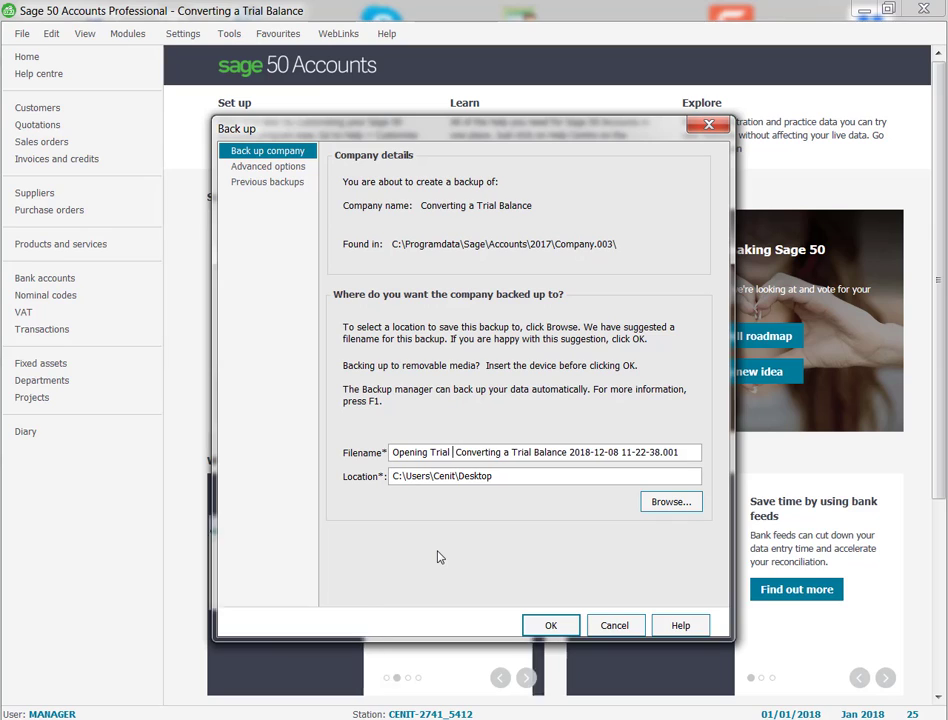
text(l)
key(BackSpace)
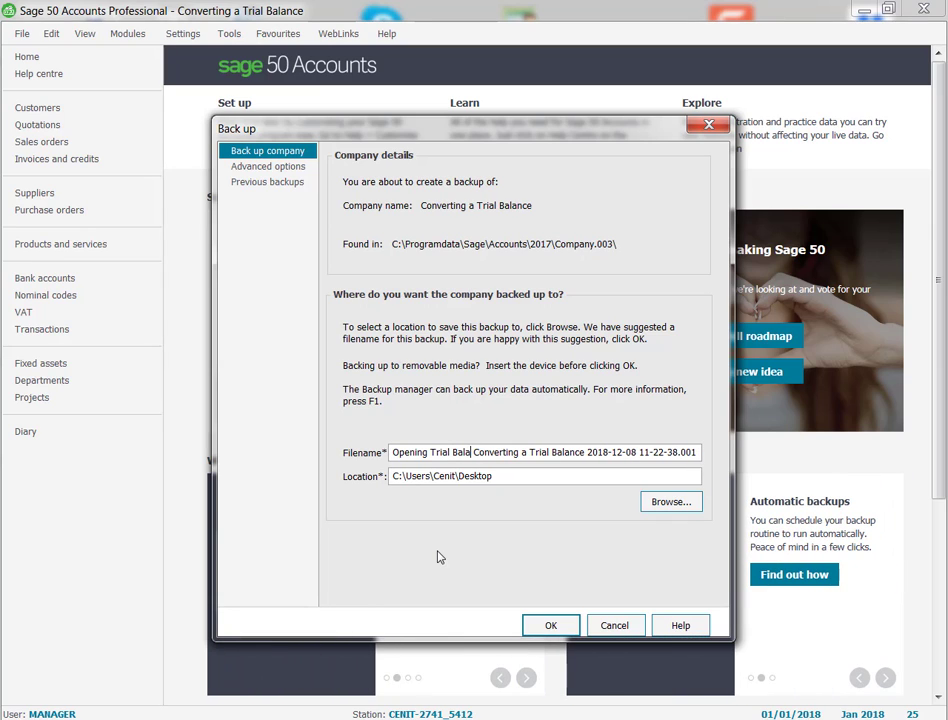
text(nce)
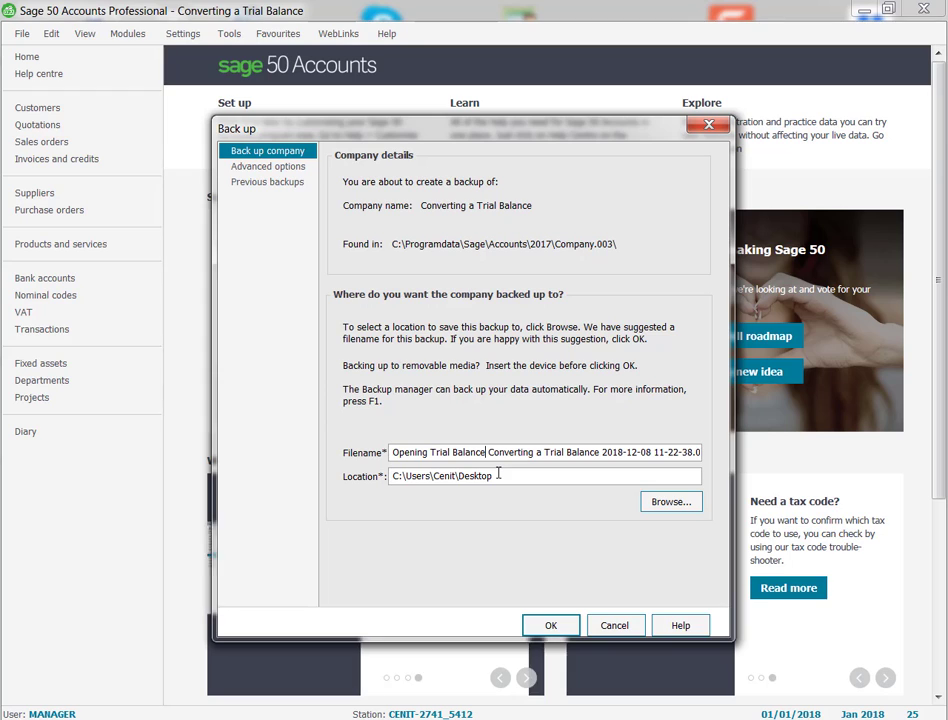
click(550, 627)
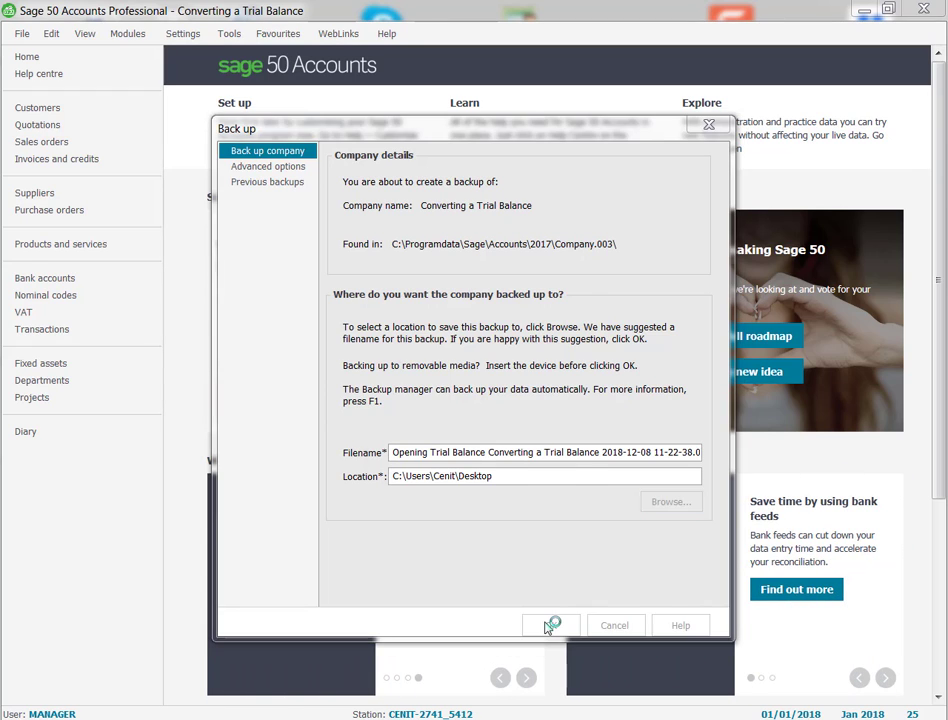
click(555, 429)
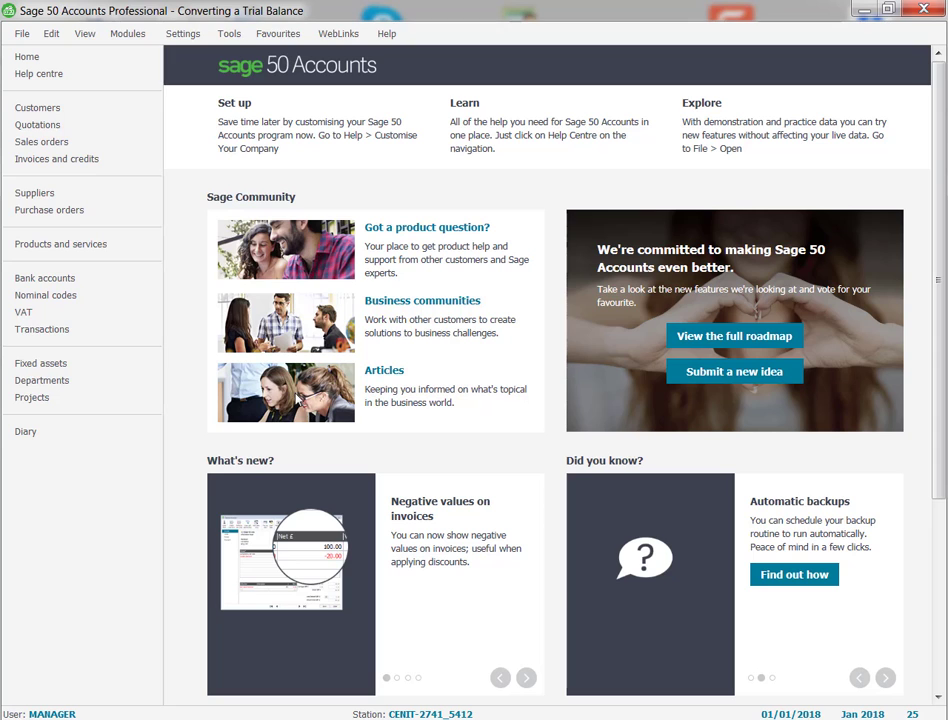
Restore the company from the Desktop's Opening Trial Balance backup, overwriting the current data.
click(19, 37)
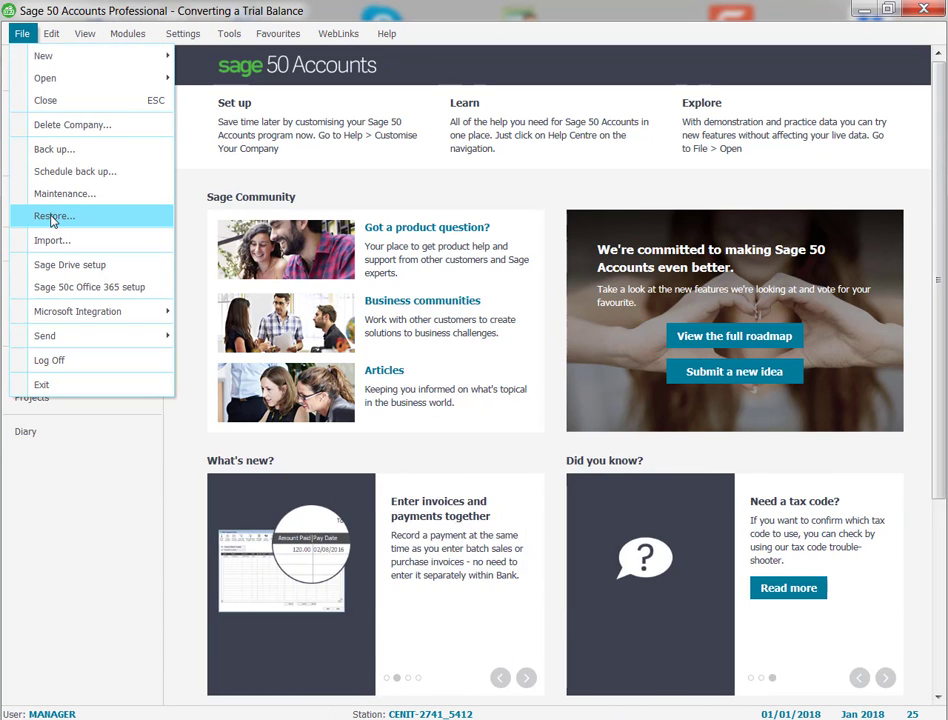
click(52, 218)
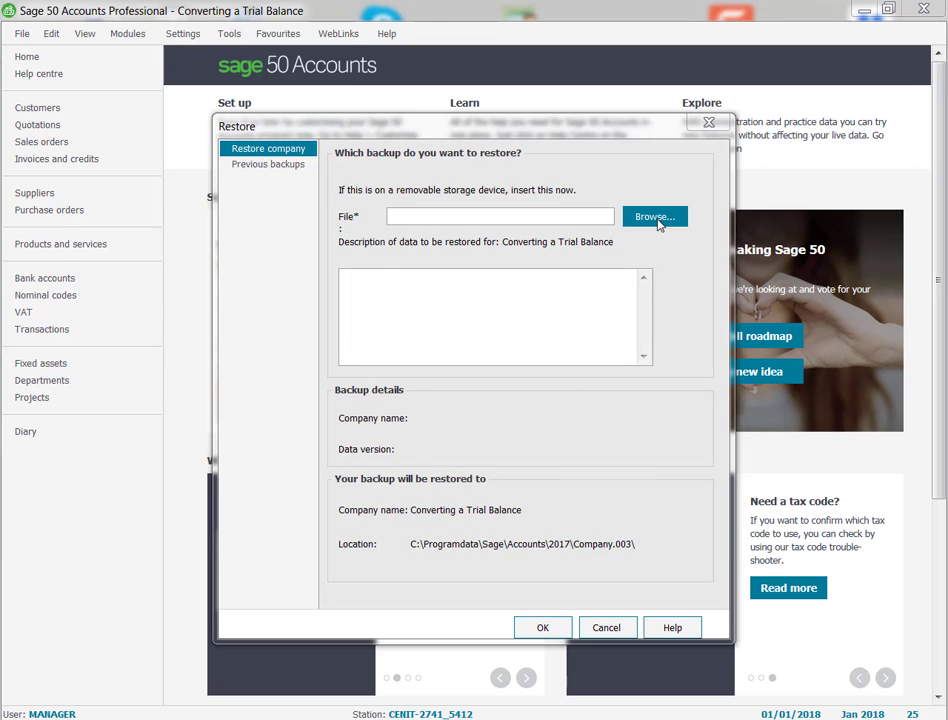
click(658, 223)
click(262, 256)
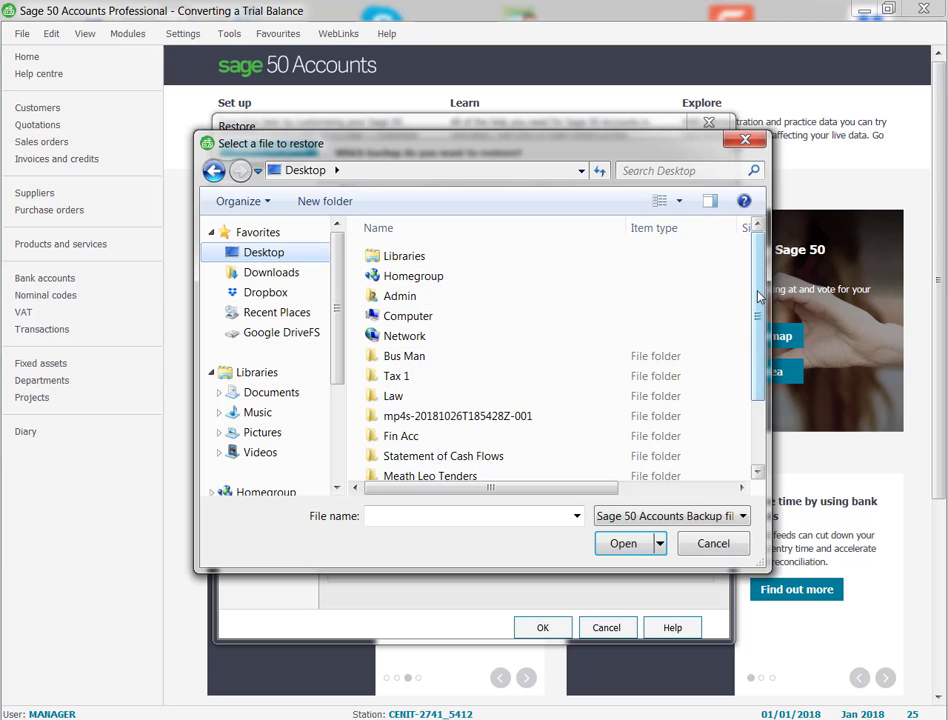
scroll(758, 297, down, 2)
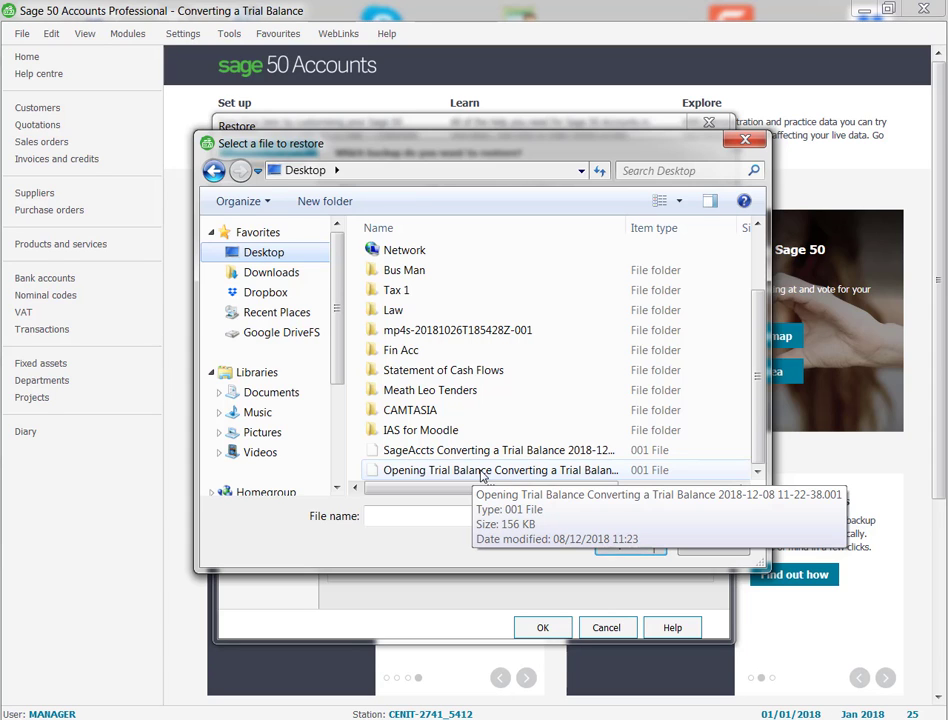
double_click(480, 470)
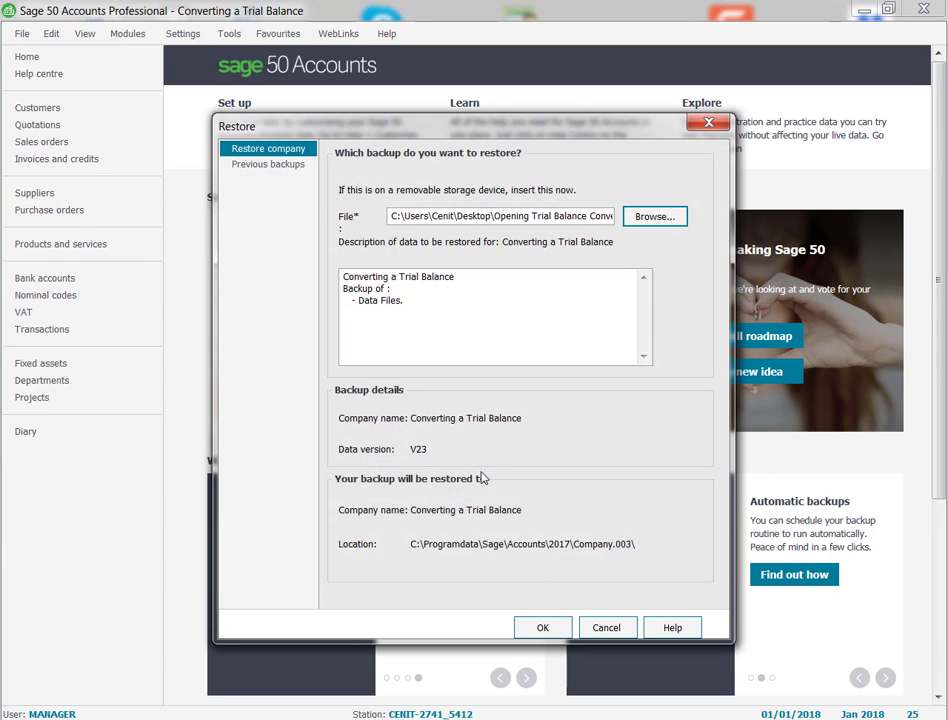
click(543, 627)
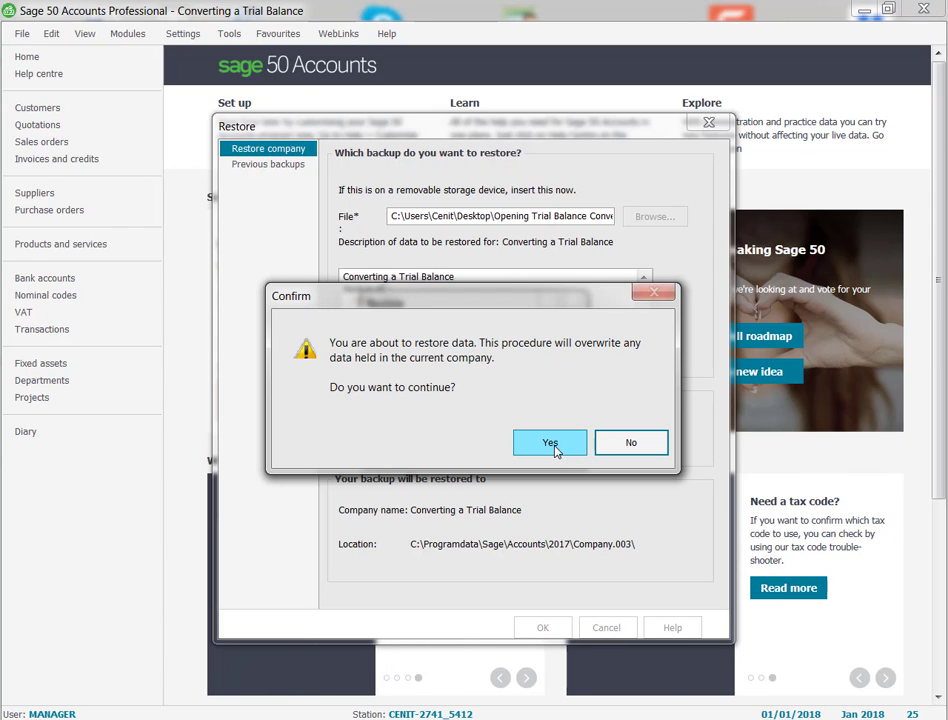
click(554, 446)
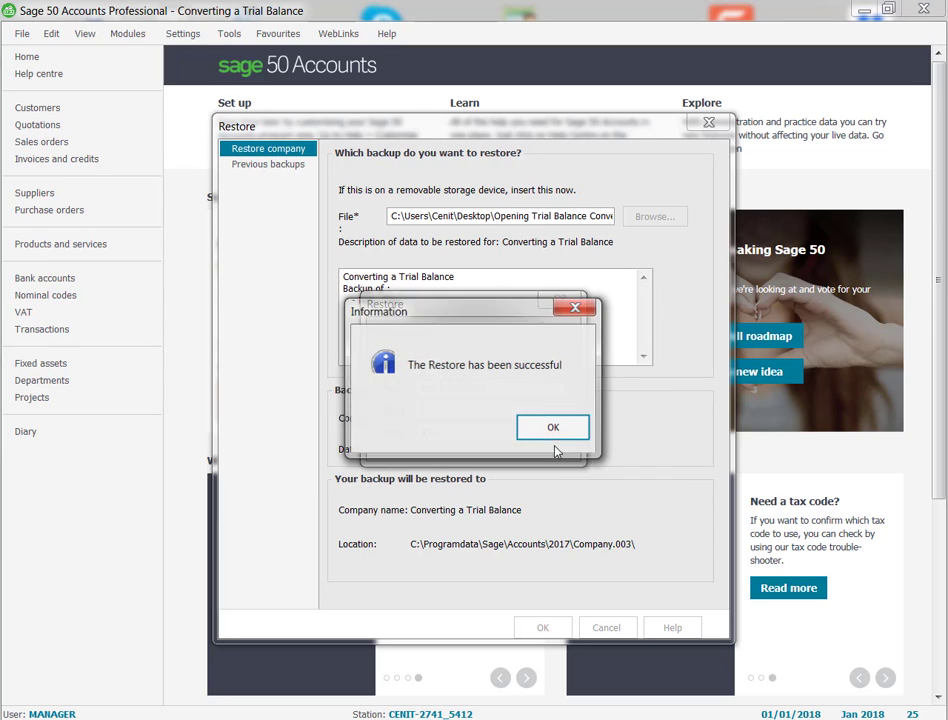
Log back on with the logon name and show the nominal codes list with restored balances.
click(548, 428)
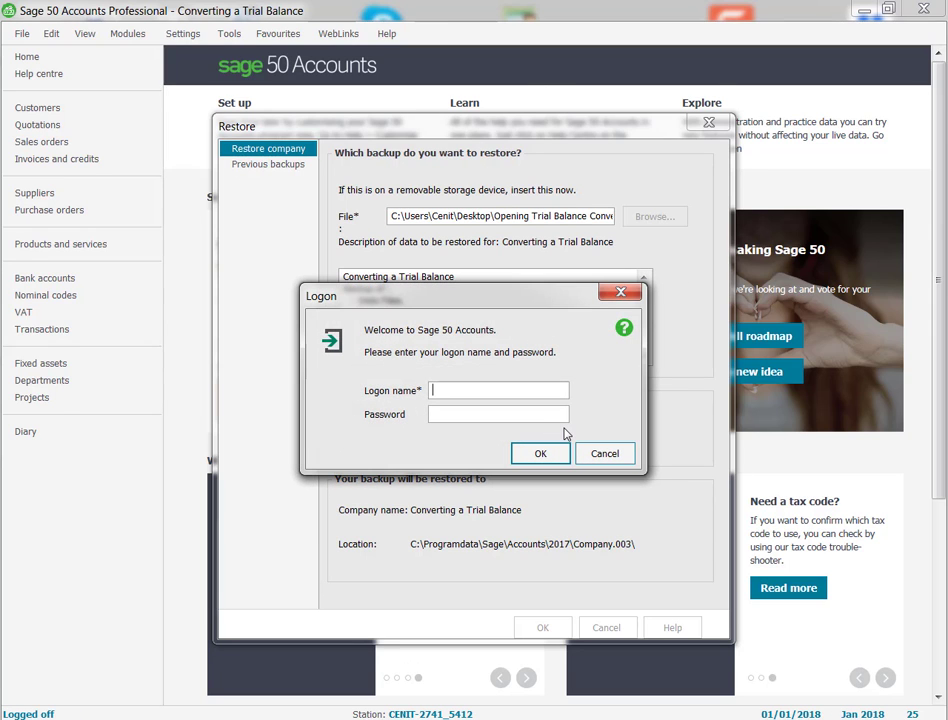
text(manager)
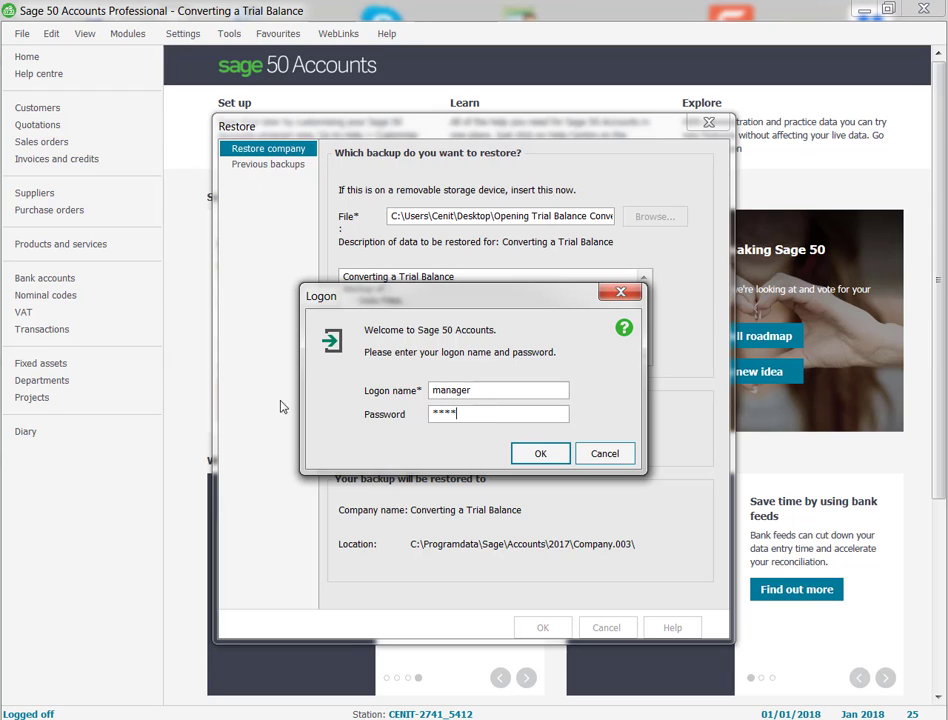
click(541, 455)
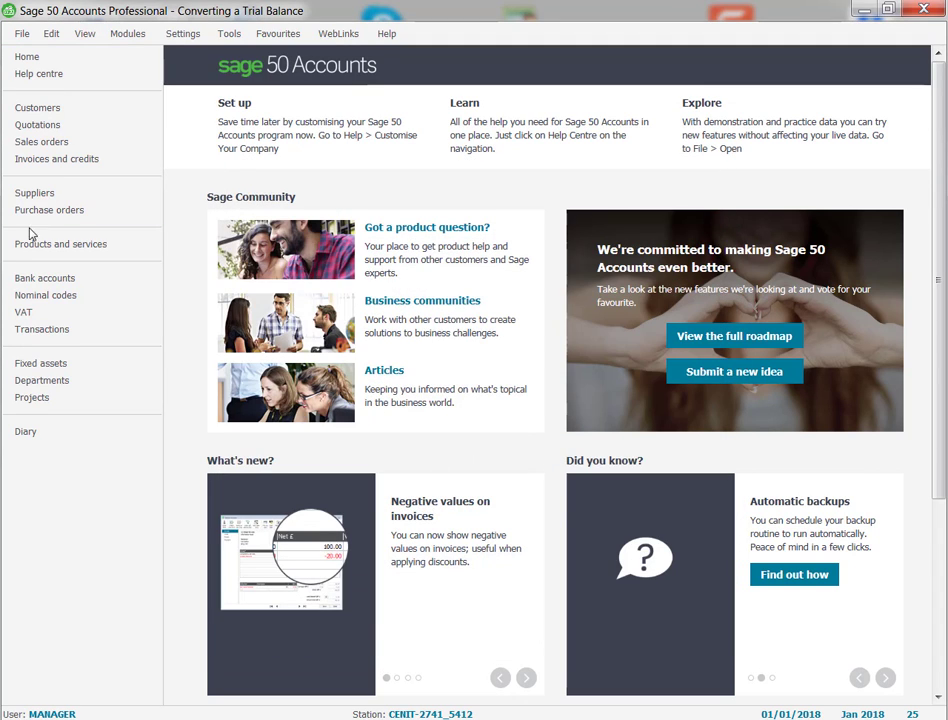
click(44, 298)
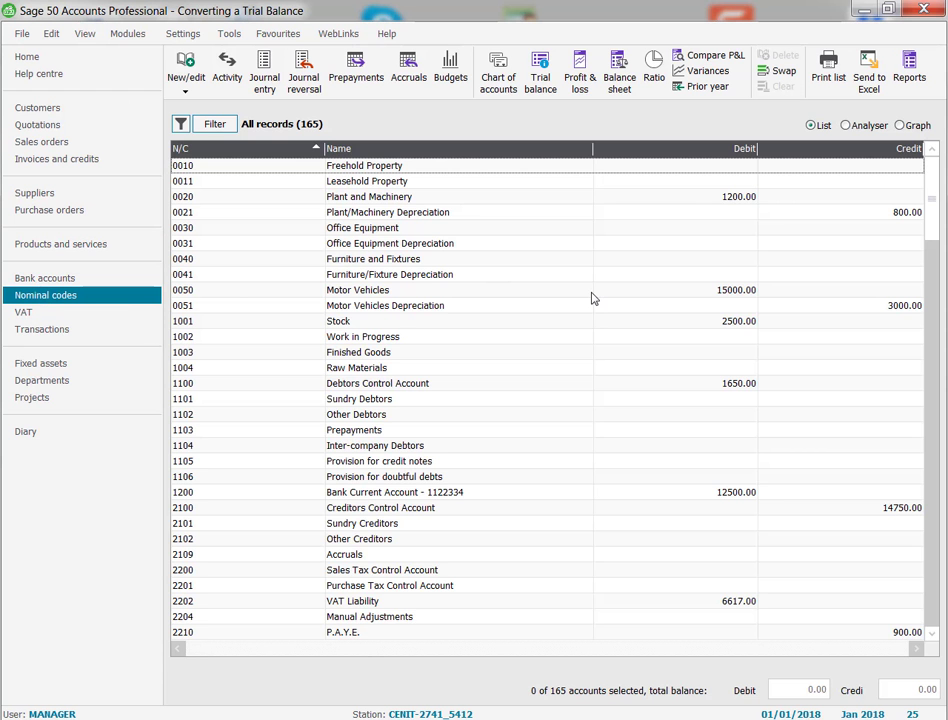
scroll(584, 318, down, 3)
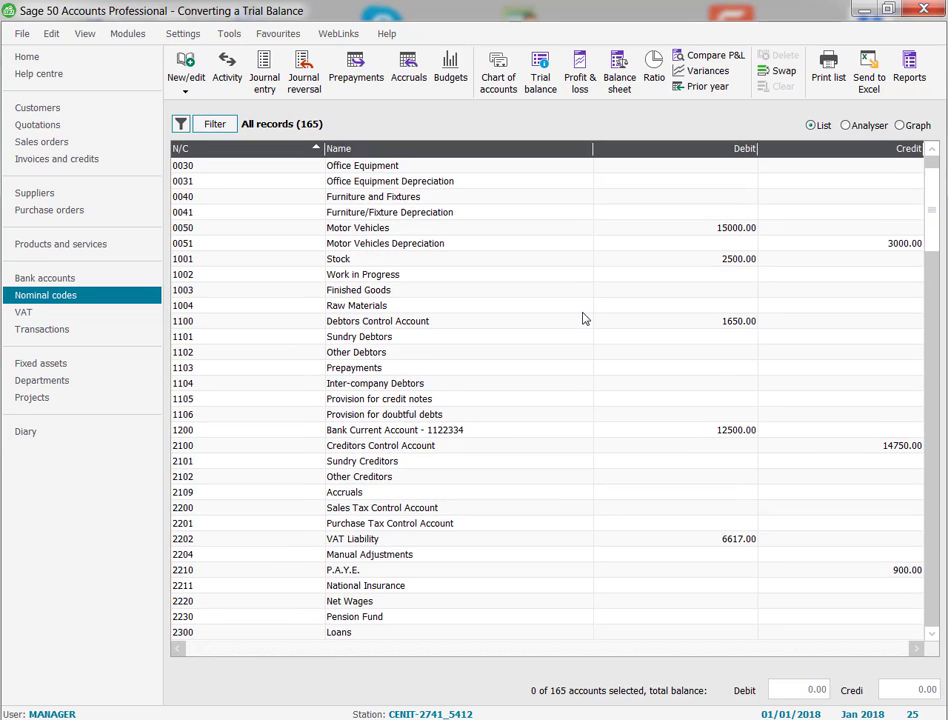